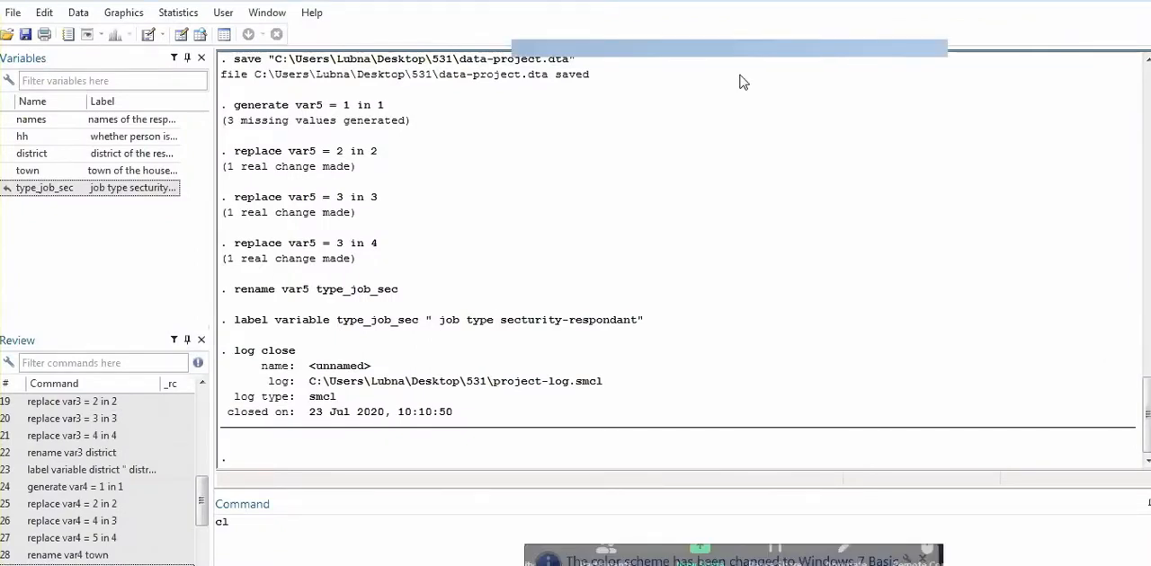
Run the clear command to remove the current dataset from memory
click(741, 79)
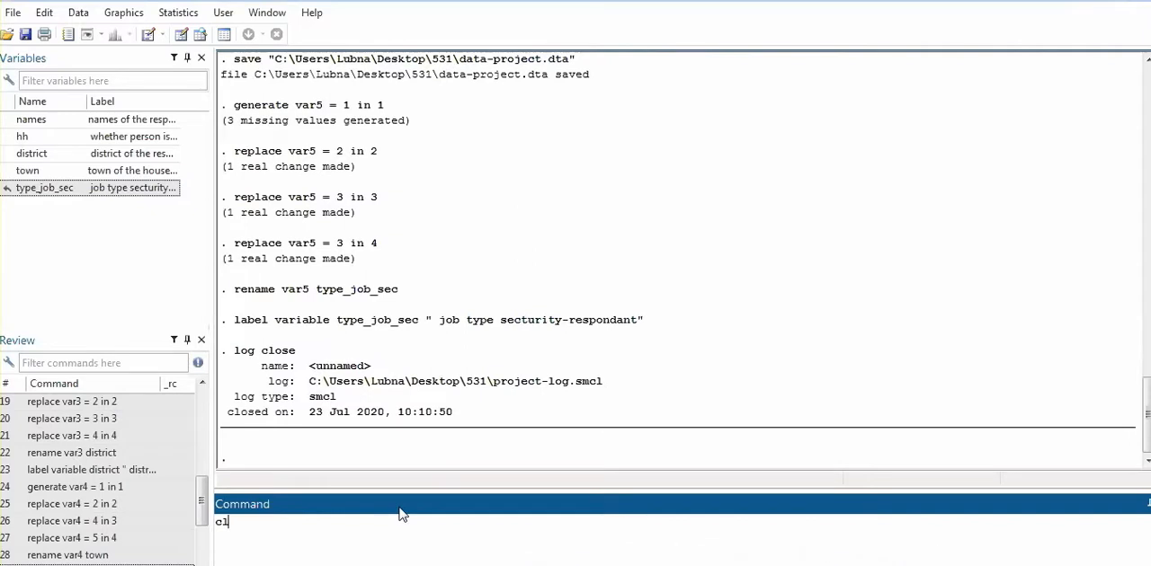
key(BackSpace)
key(BackSpace)
text(clear)
key(Return)
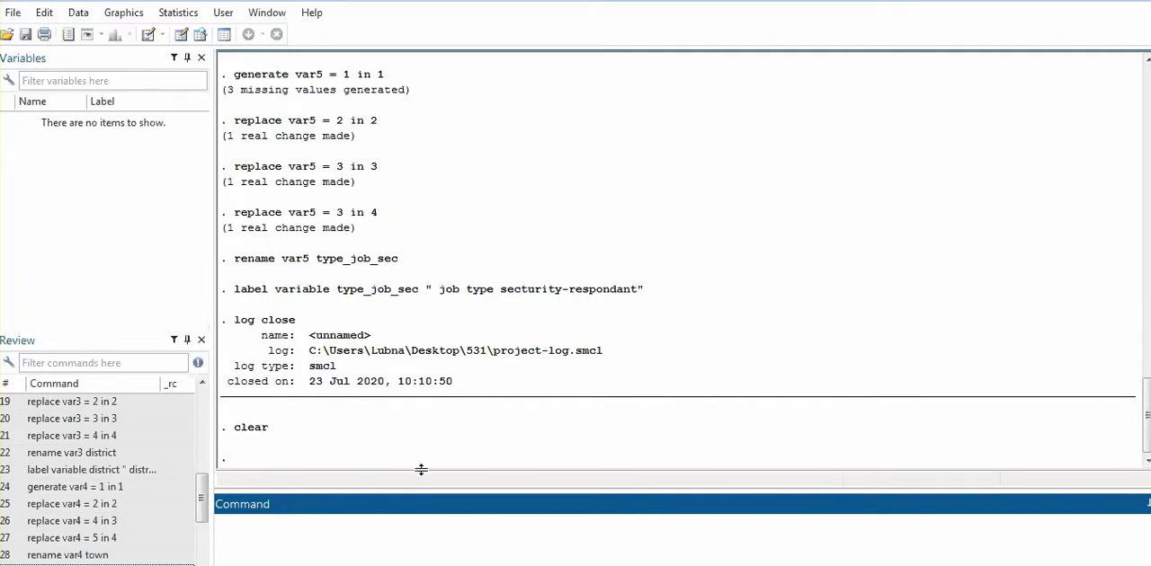
click(463, 493)
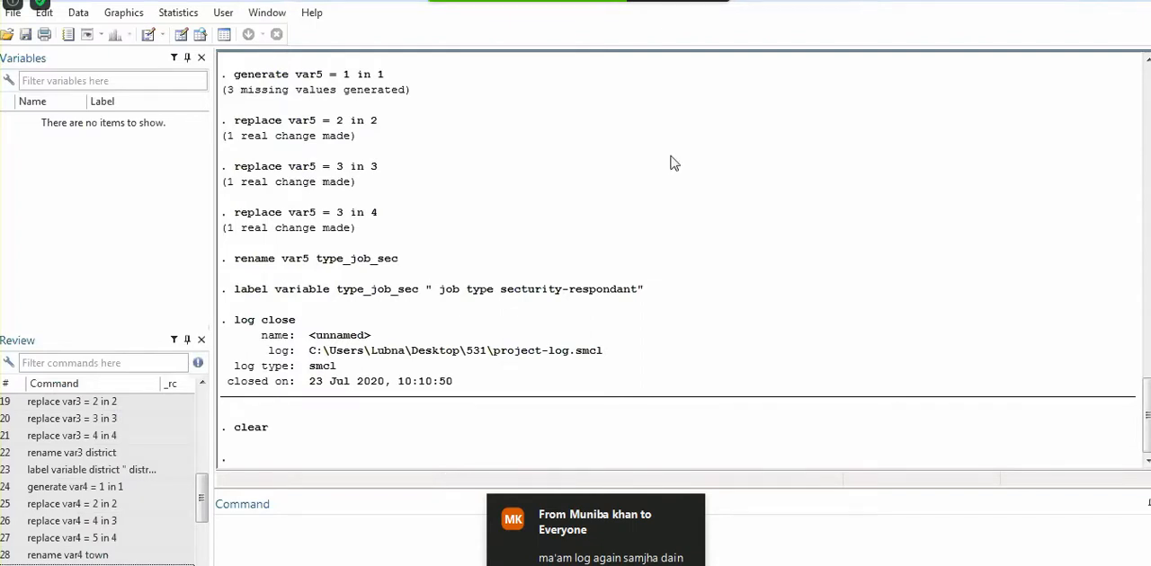
click(305, 520)
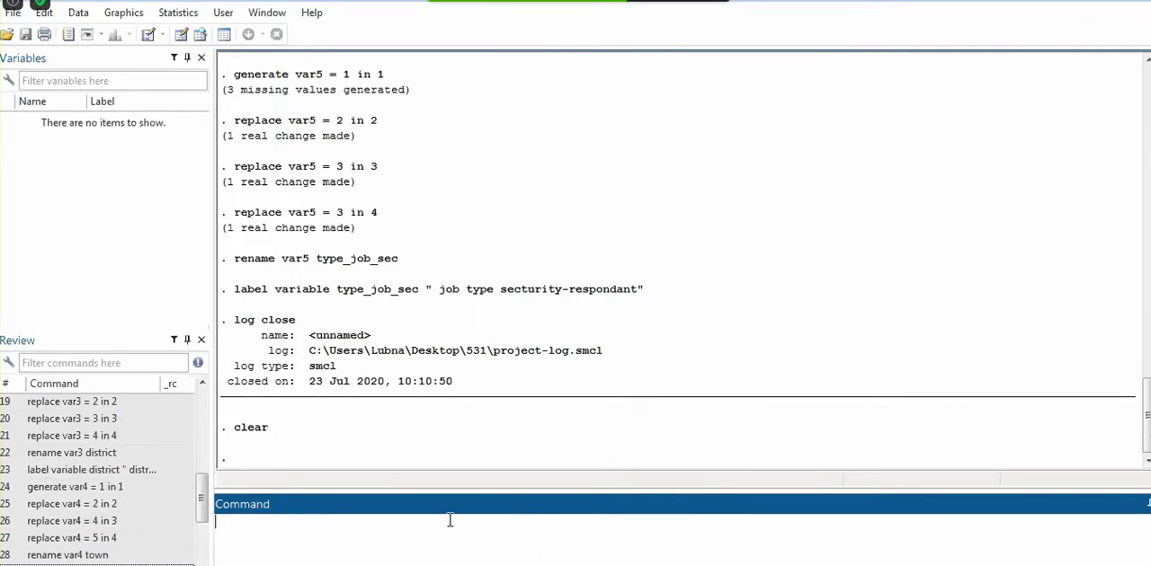
mouse_move(336, 564)
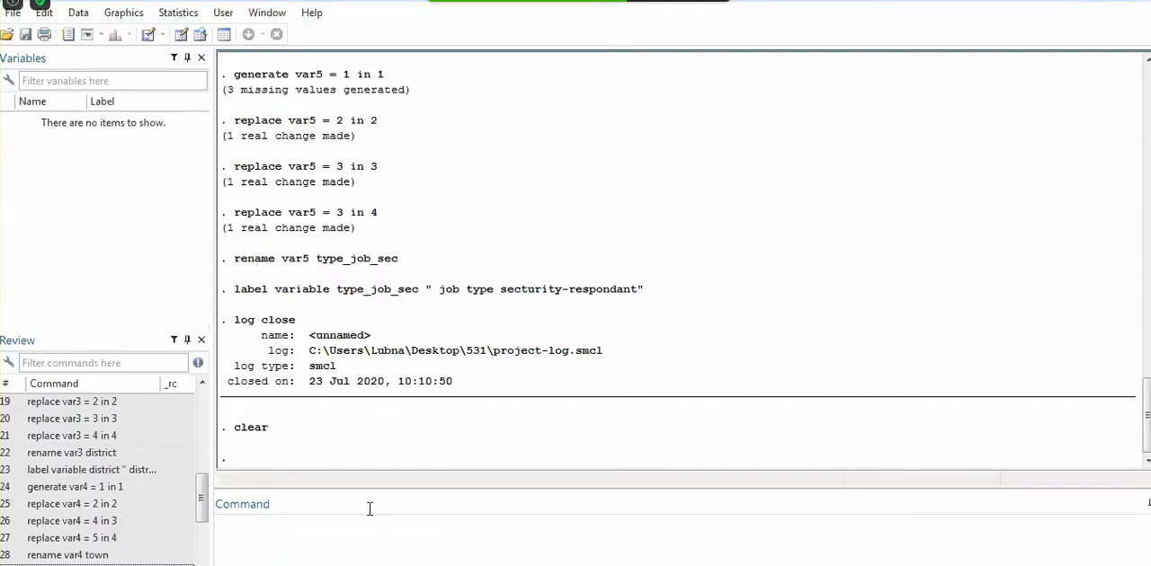
click(411, 487)
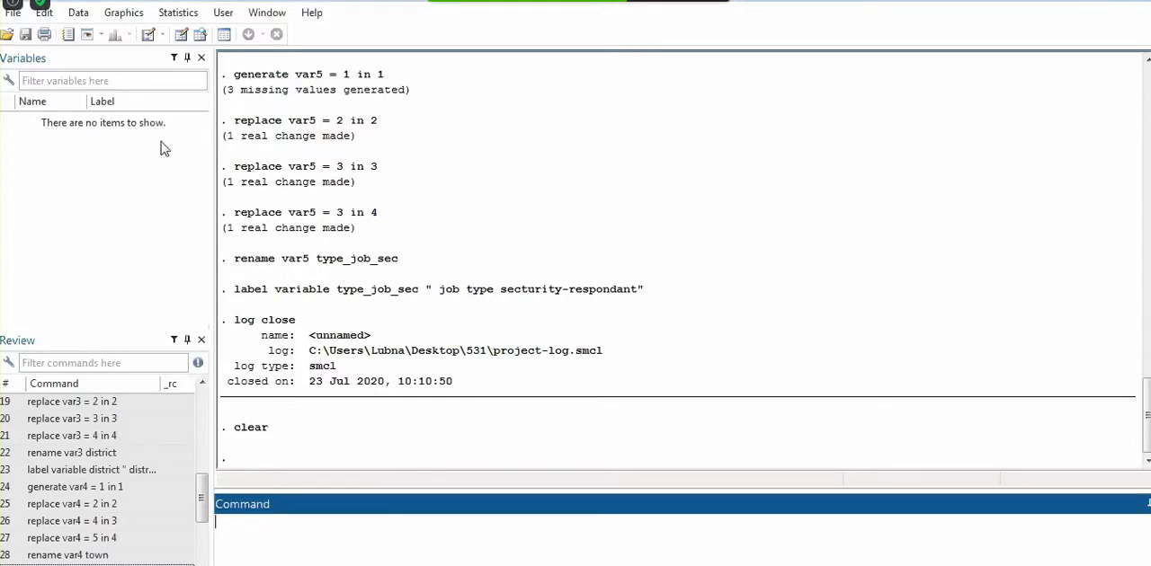
click(636, 144)
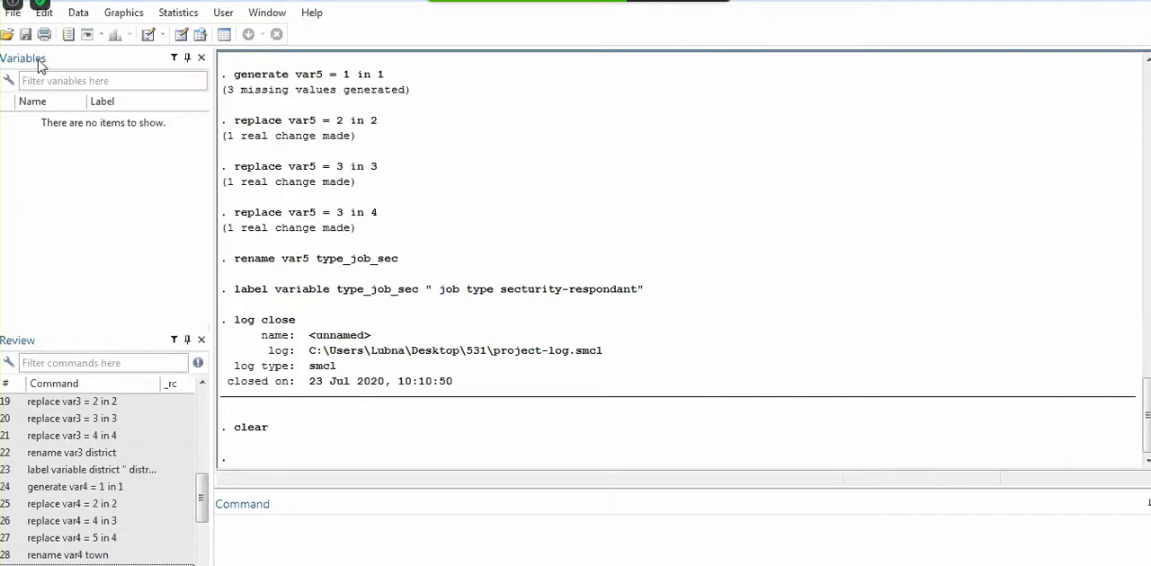
Open the data-project dataset from the 531 folder
click(8, 35)
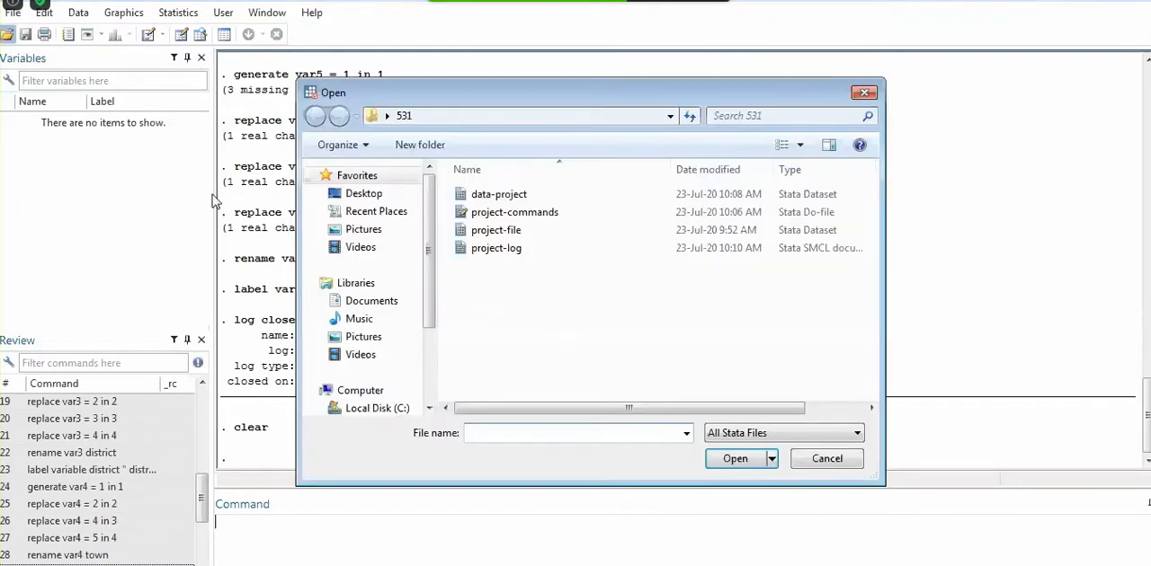
double_click(534, 198)
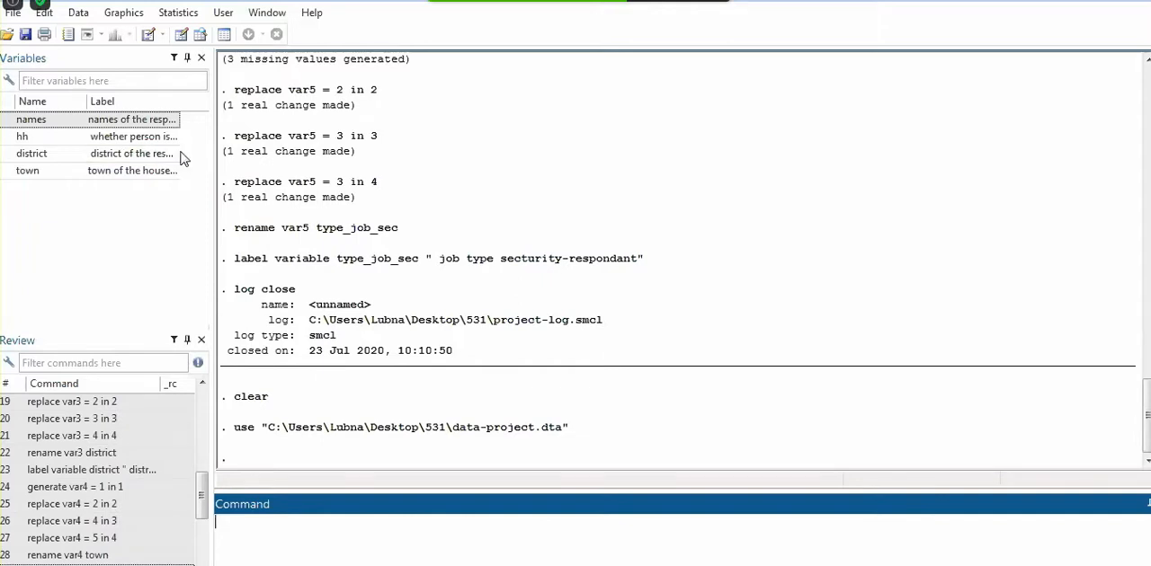
Start logging to the existing project-log file in the 531 folder, using the option to append to it
click(69, 36)
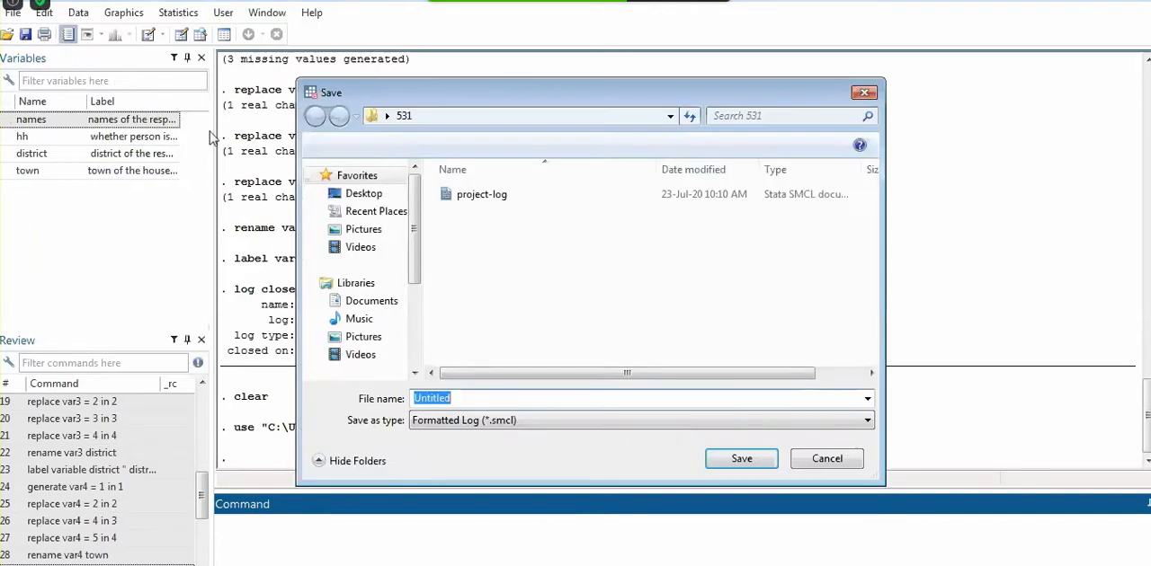
double_click(482, 196)
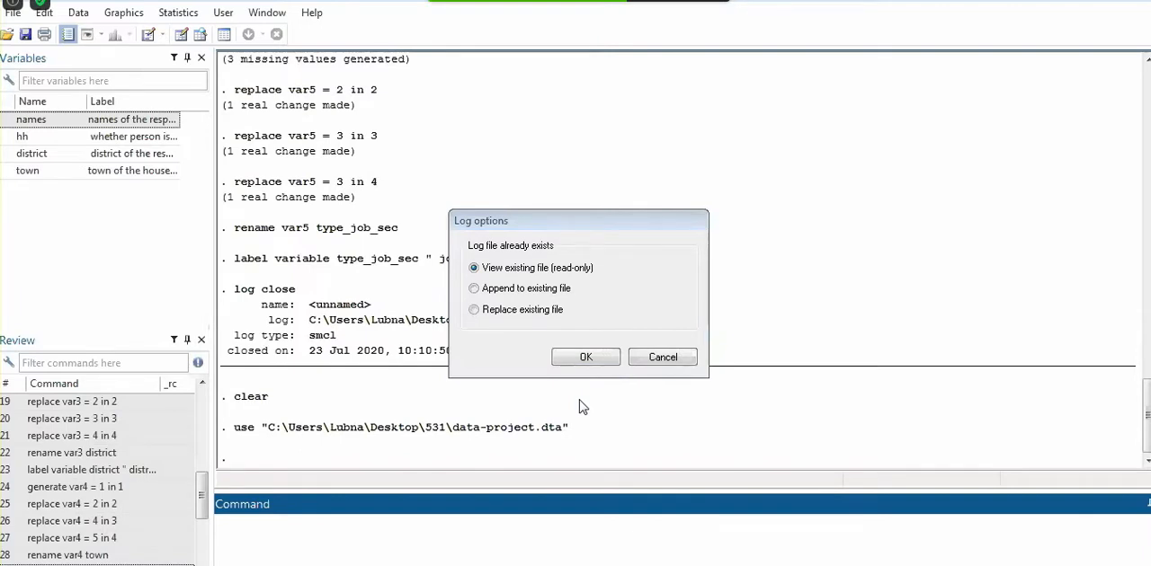
click(477, 290)
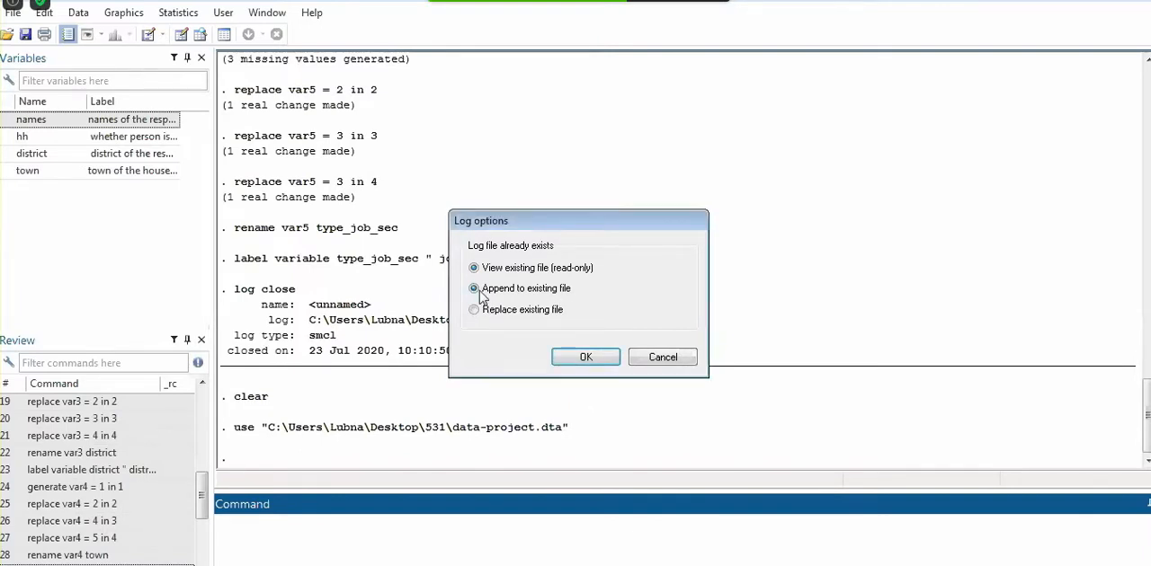
click(580, 358)
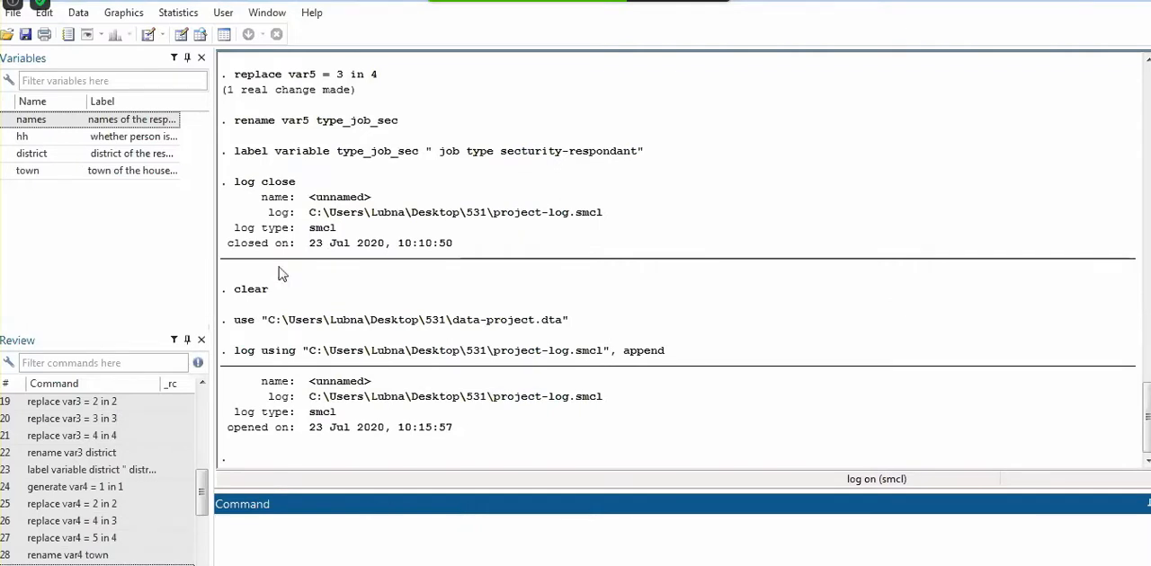
Open the project-commands do-file from the 531 folder on the Desktop and start a "//" comment on the empty last line
click(148, 36)
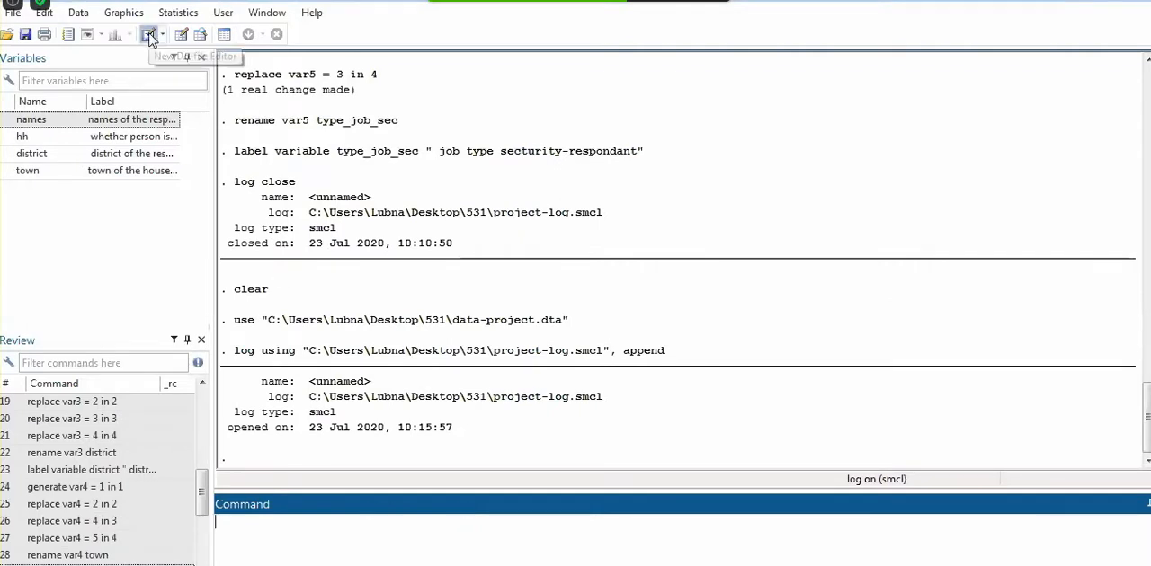
click(25, 34)
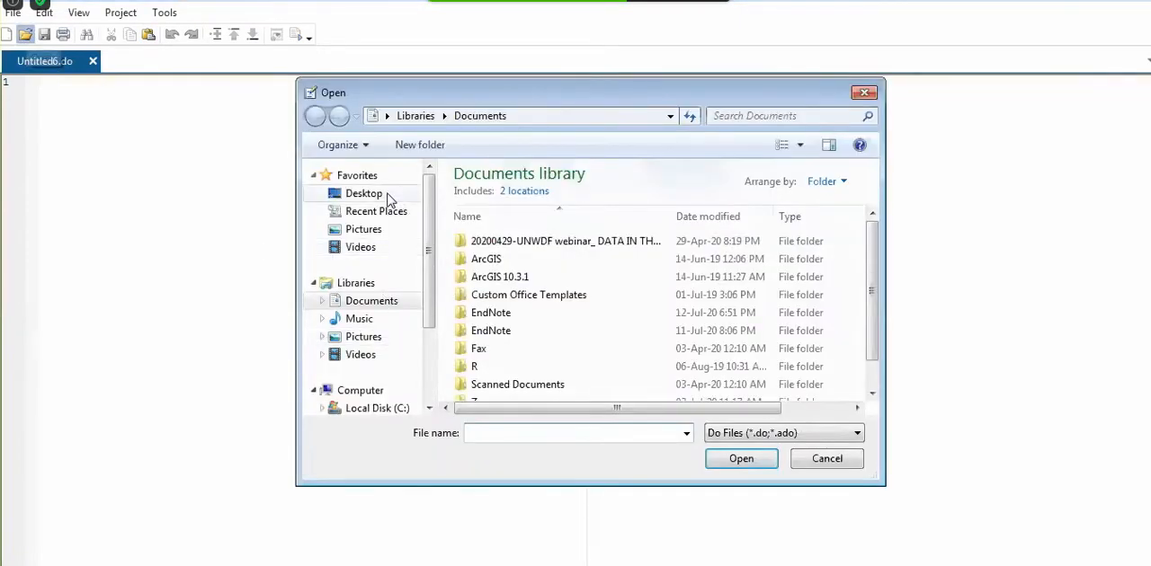
click(363, 193)
double_click(546, 381)
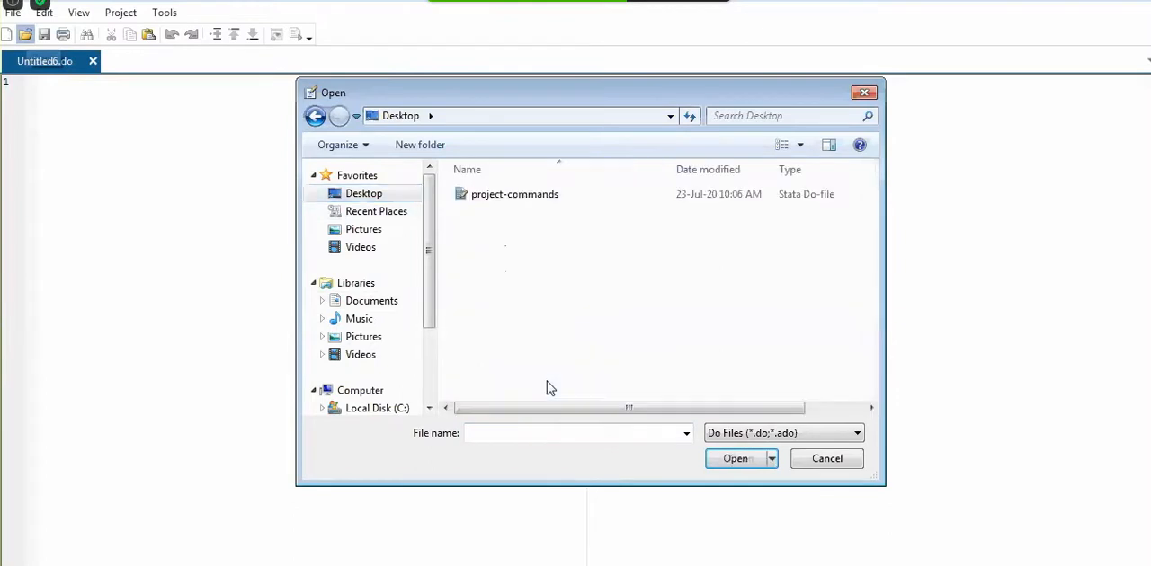
double_click(538, 200)
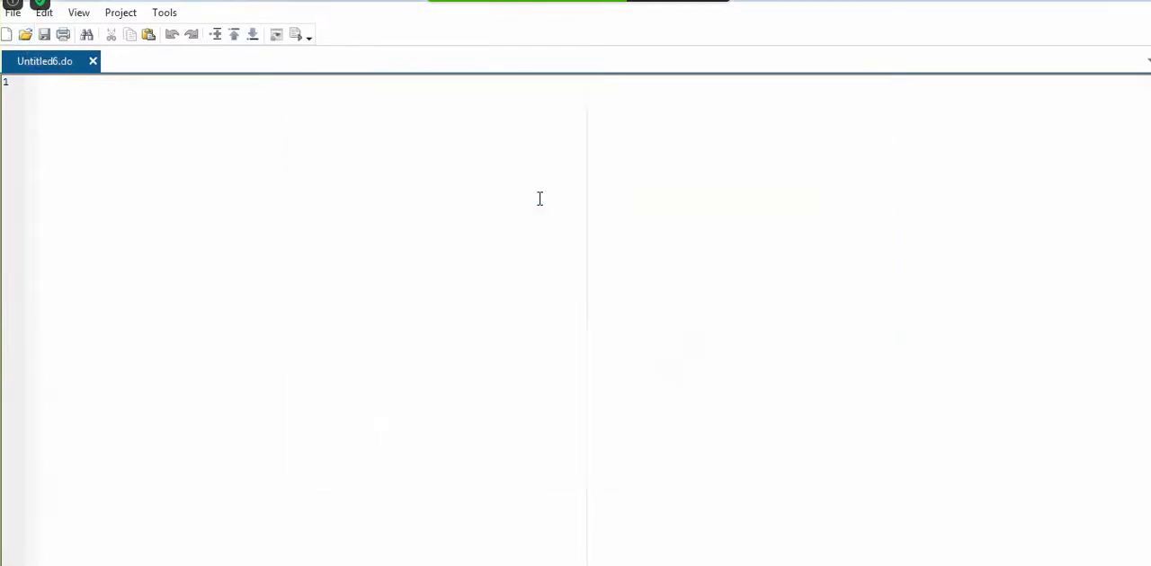
click(537, 205)
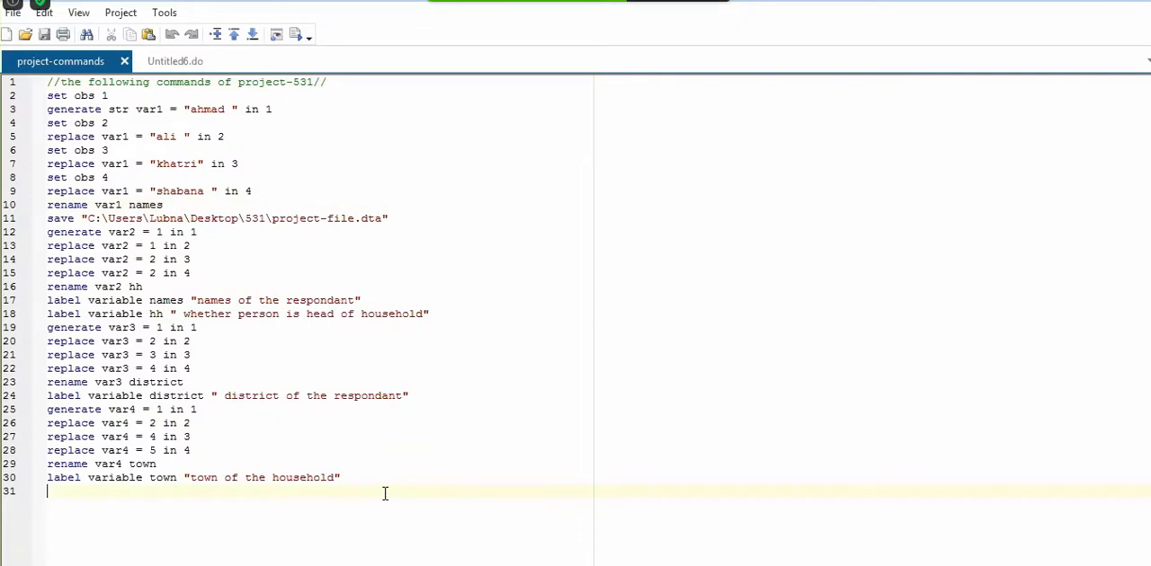
text(//)
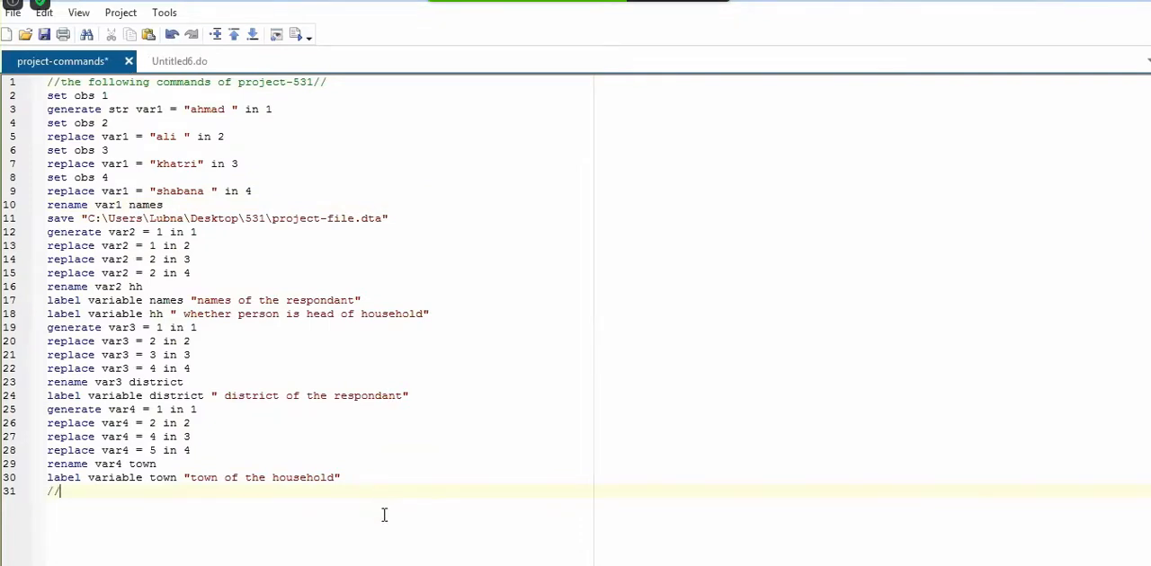
Return to the main Stata window and open the data-project dataset in the Data Editor in edit mode
key(alt+Tab)
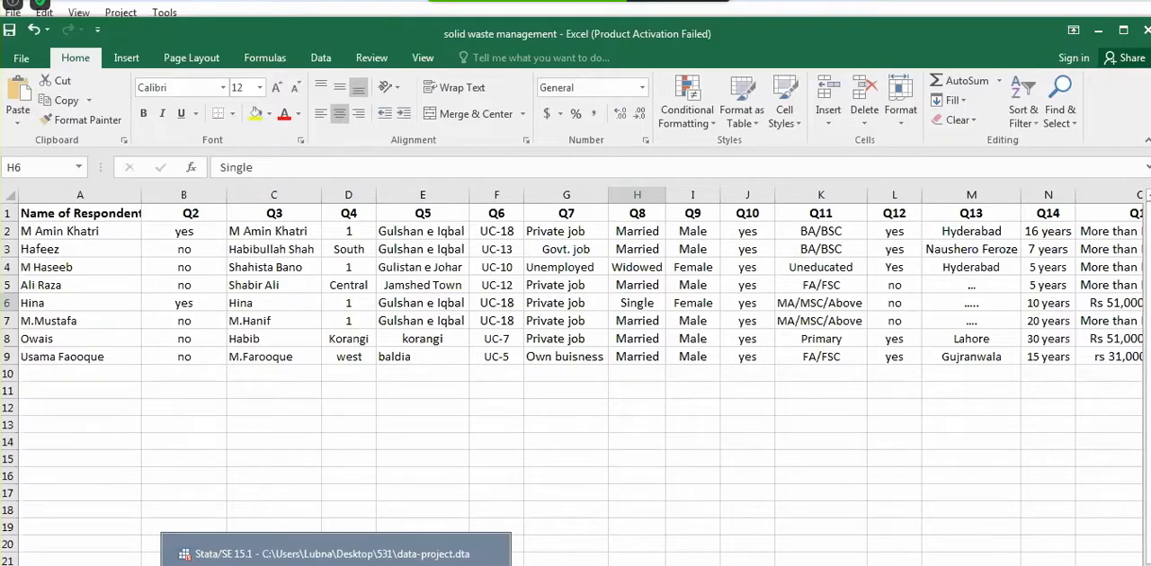
click(332, 554)
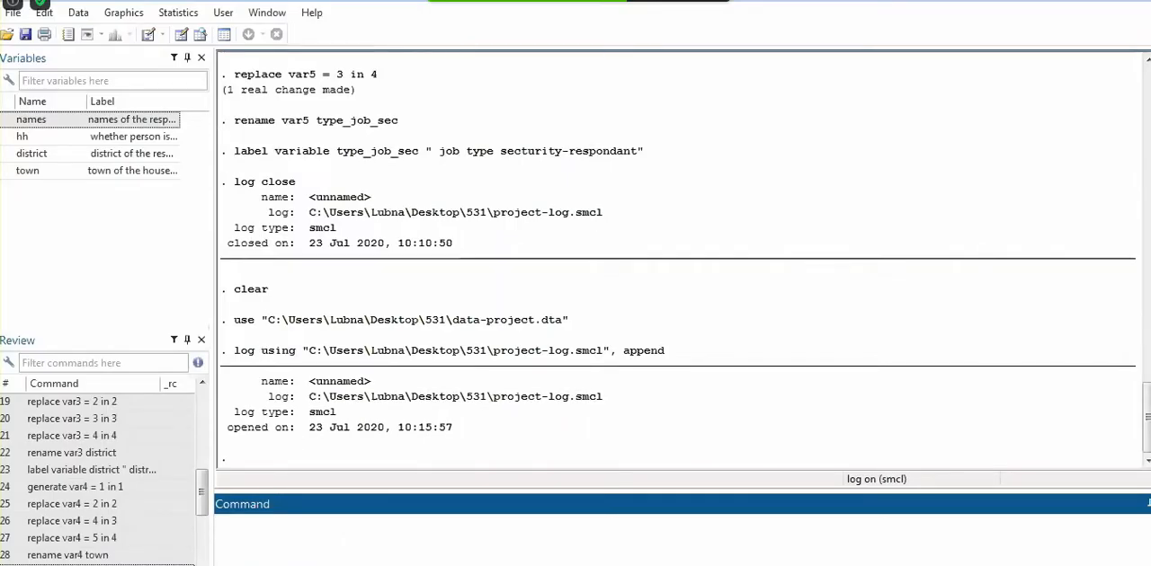
click(335, 565)
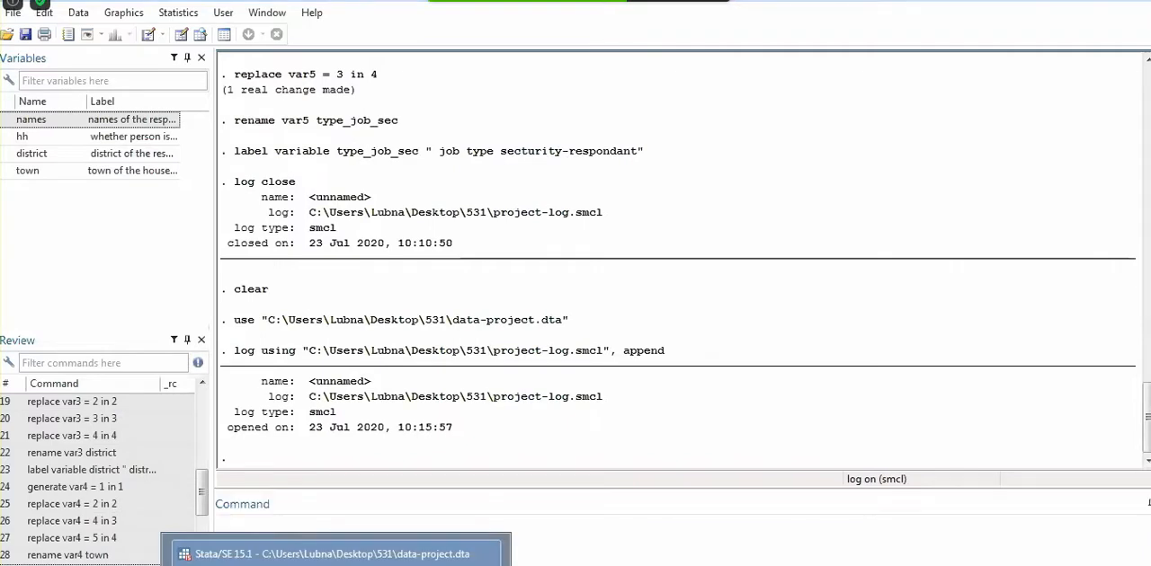
click(279, 552)
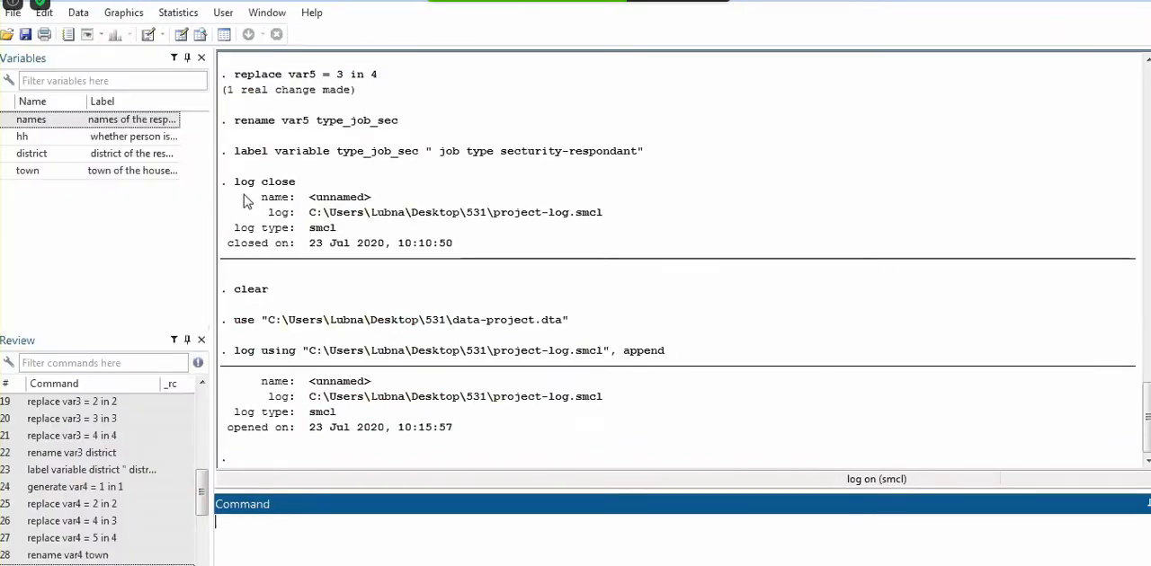
click(181, 34)
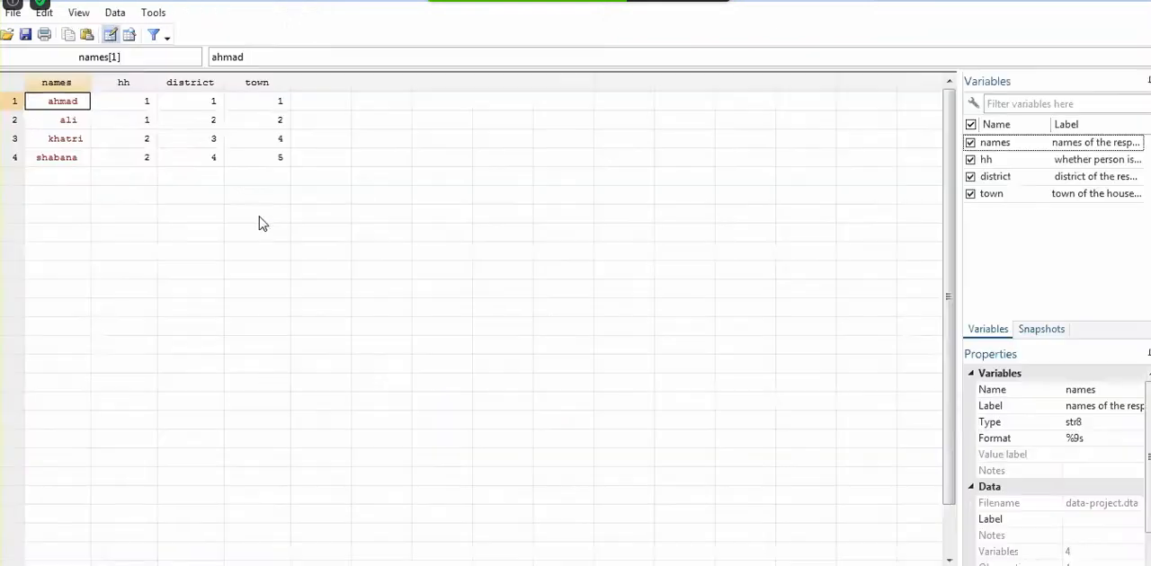
Fill a new variable column after town with the values 1, 2, 3 and 4 for rows 1 to 4, and leave the Data Editor
click(334, 103)
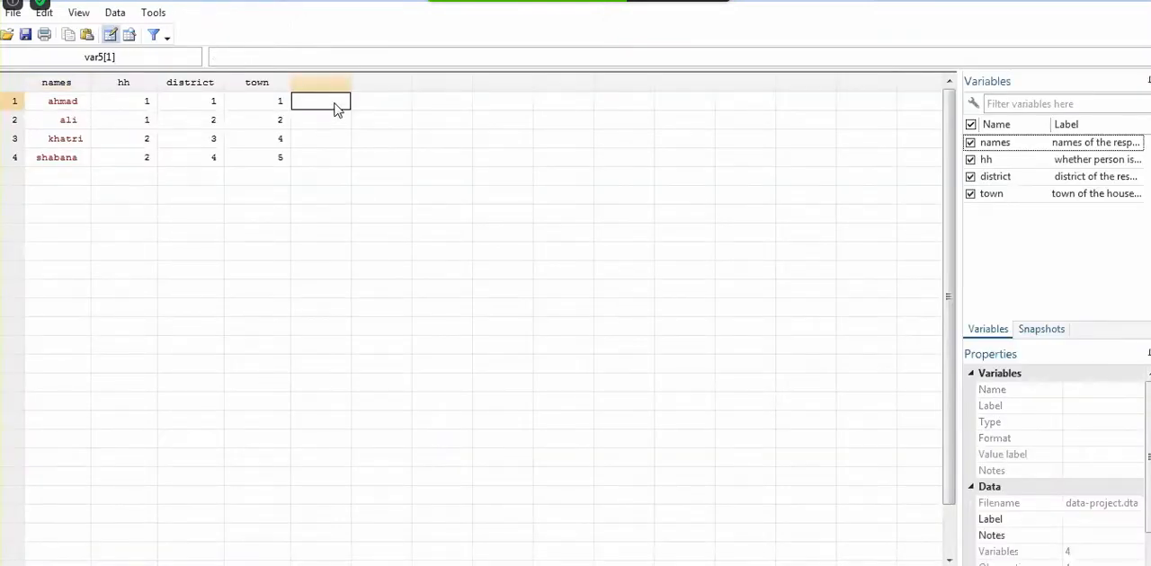
text(1)
key(Return)
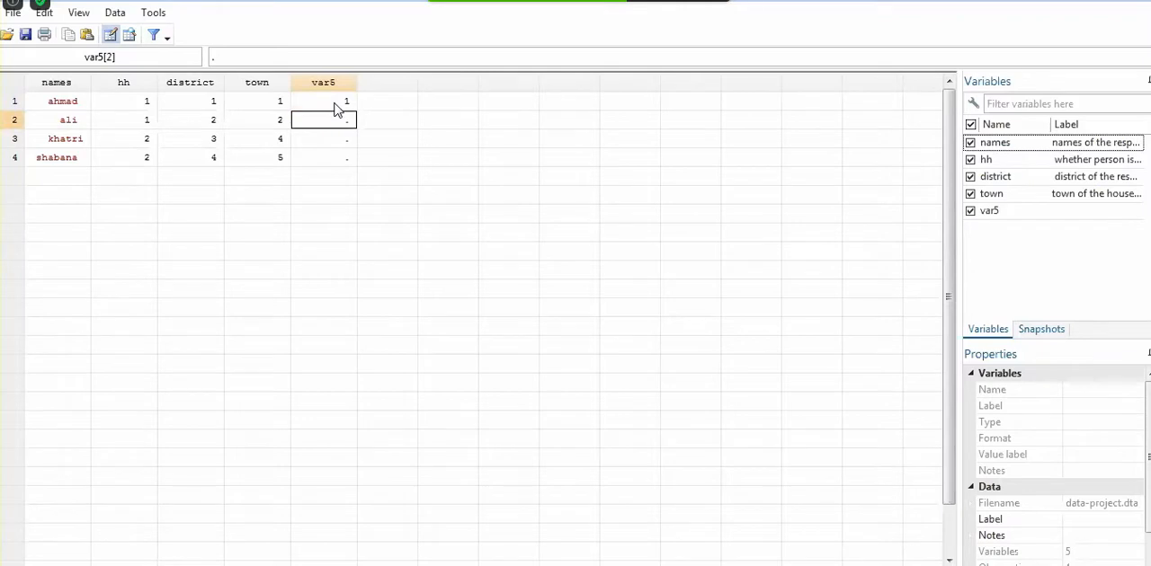
text(2)
key(Return)
text(3)
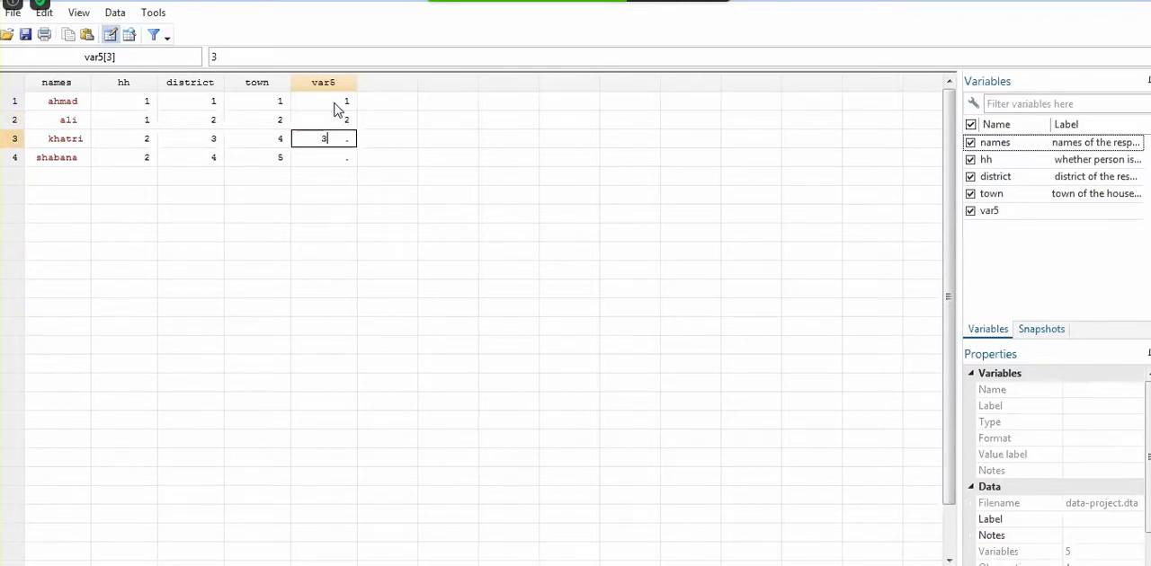
key(Return)
text(4)
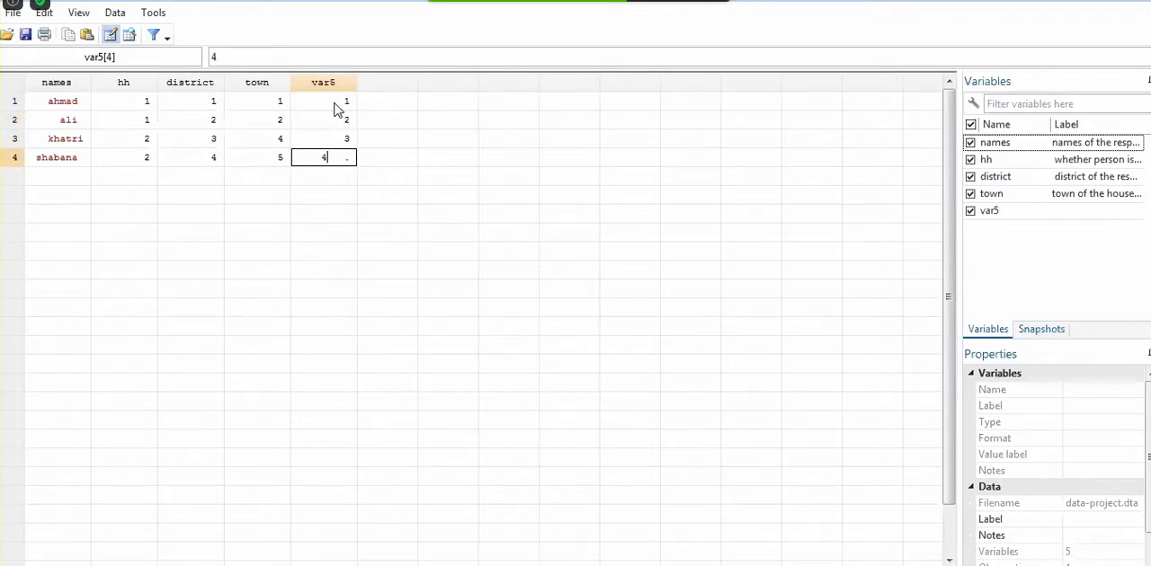
key(Return)
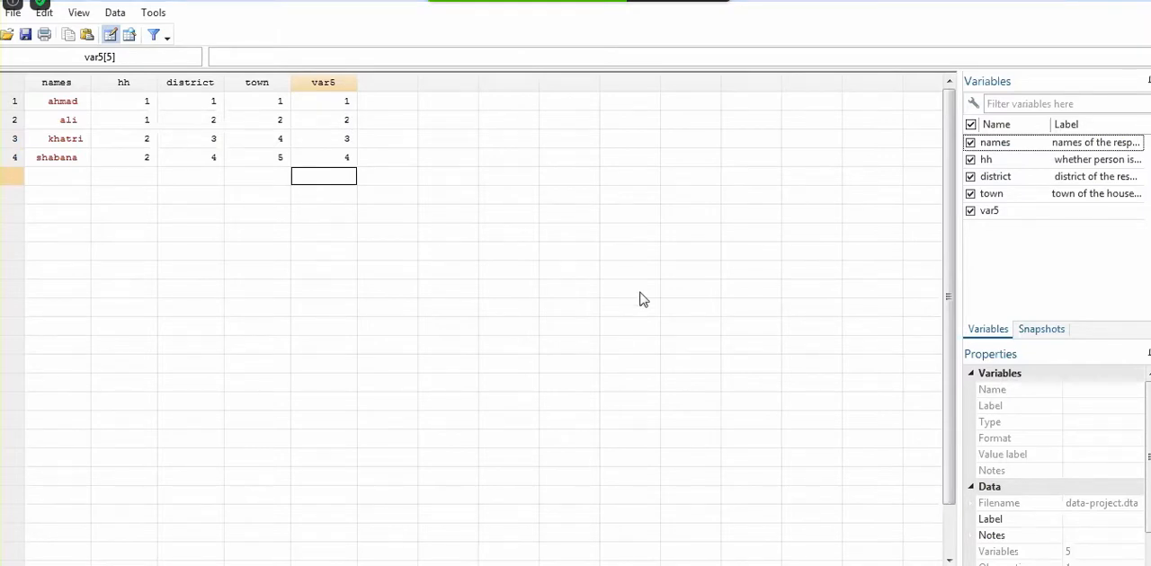
click(351, 106)
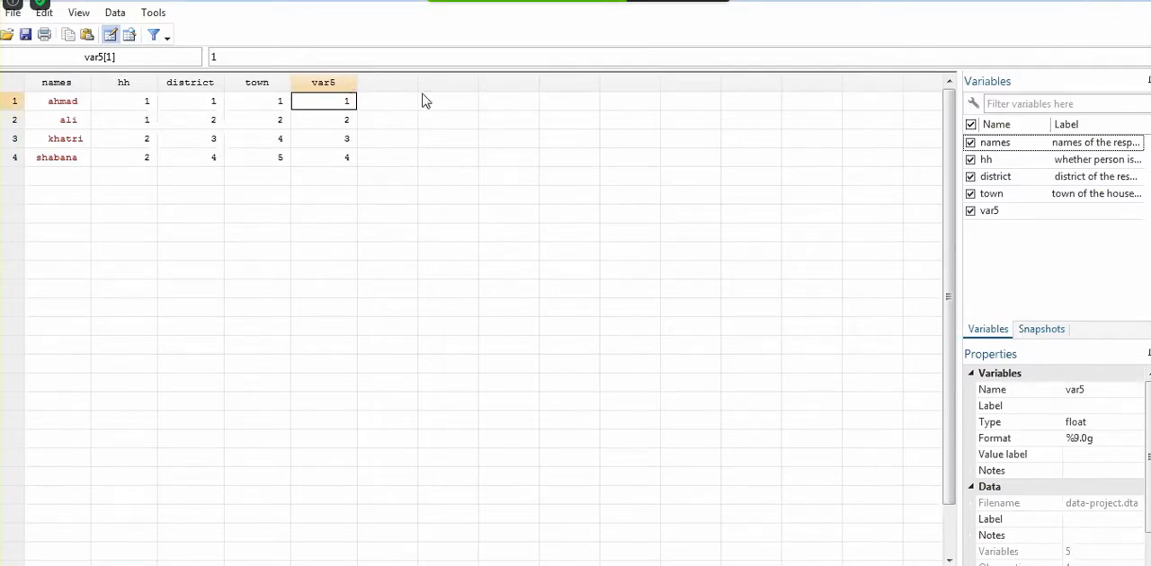
click(1092, 1)
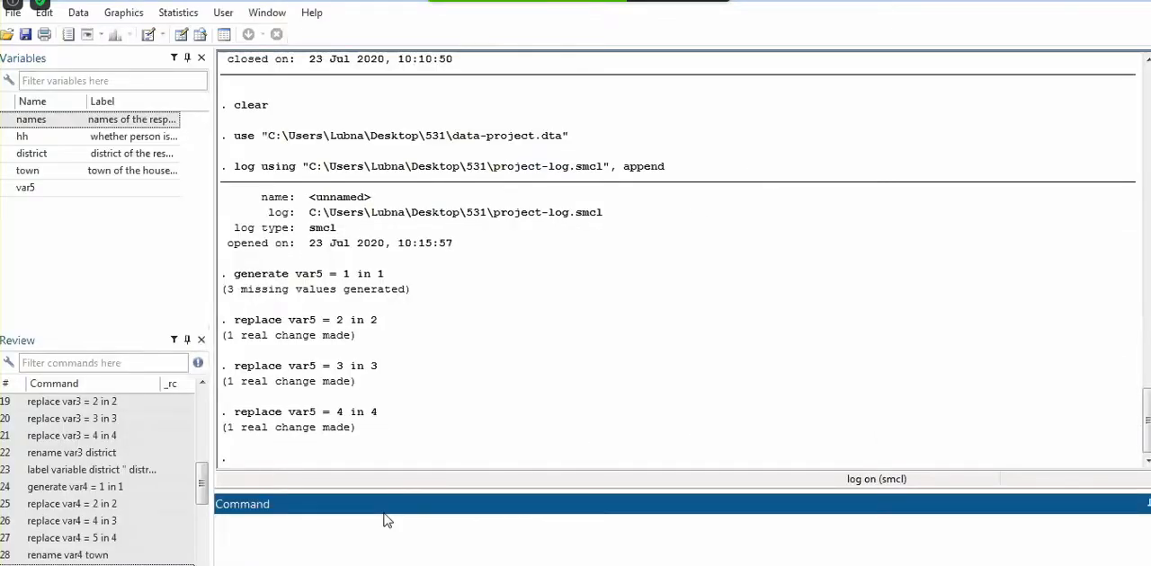
Rename the variable var5 as mariatal_stat with the rename command
text(rename var5)
key(BackSpace)
text(5)
click(772, 438)
click(436, 493)
text(mariat)
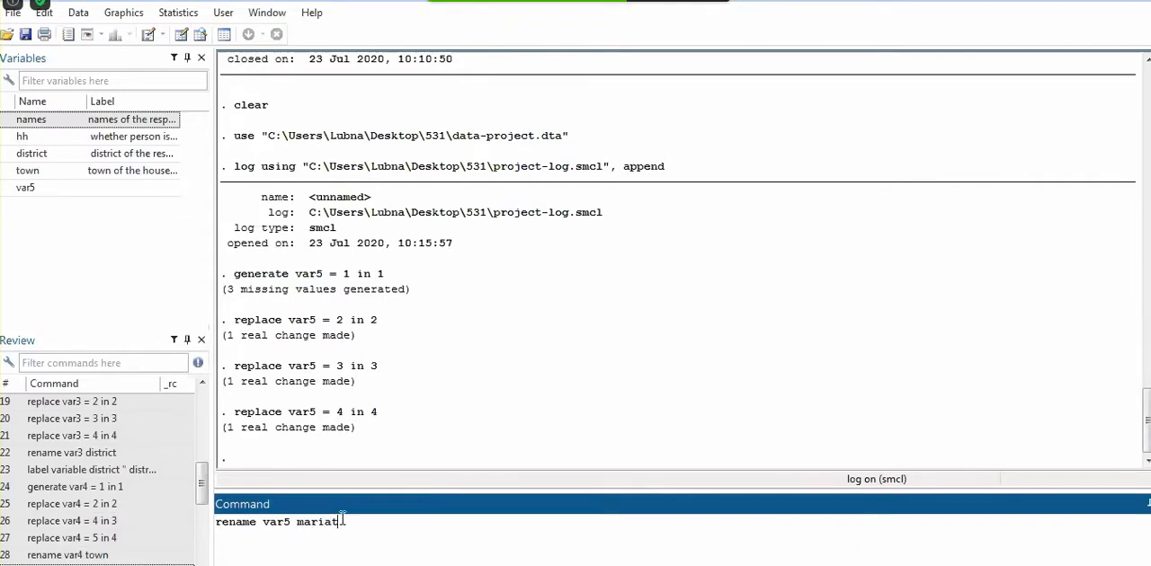
text(al_stat)
key(Return)
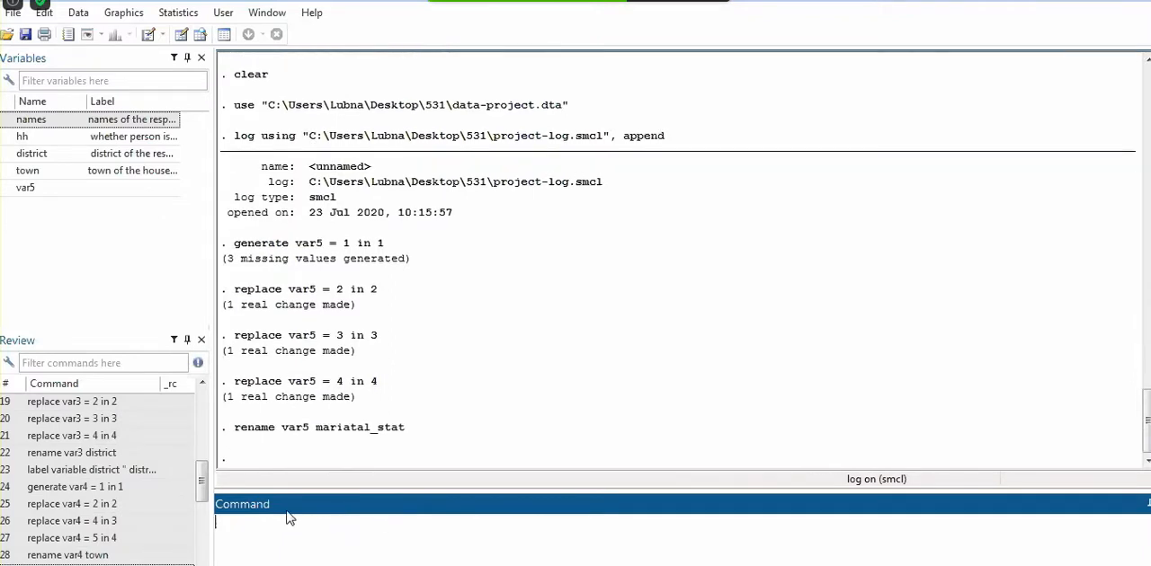
Label the variable mariatal_stat as " marital status of the hh" with the label variable command
text(label variable)
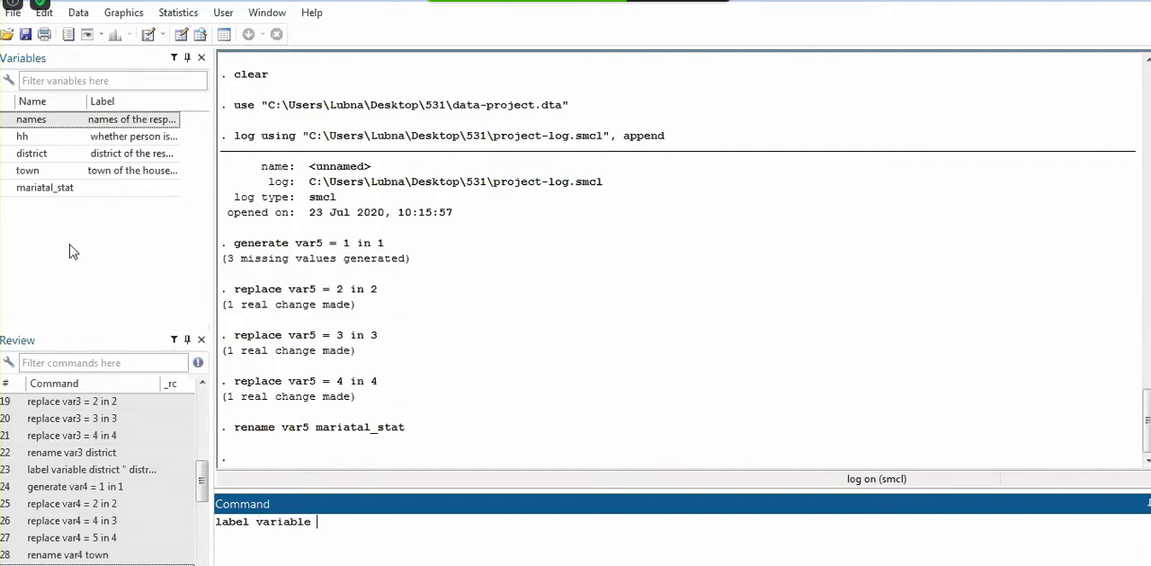
double_click(75, 192)
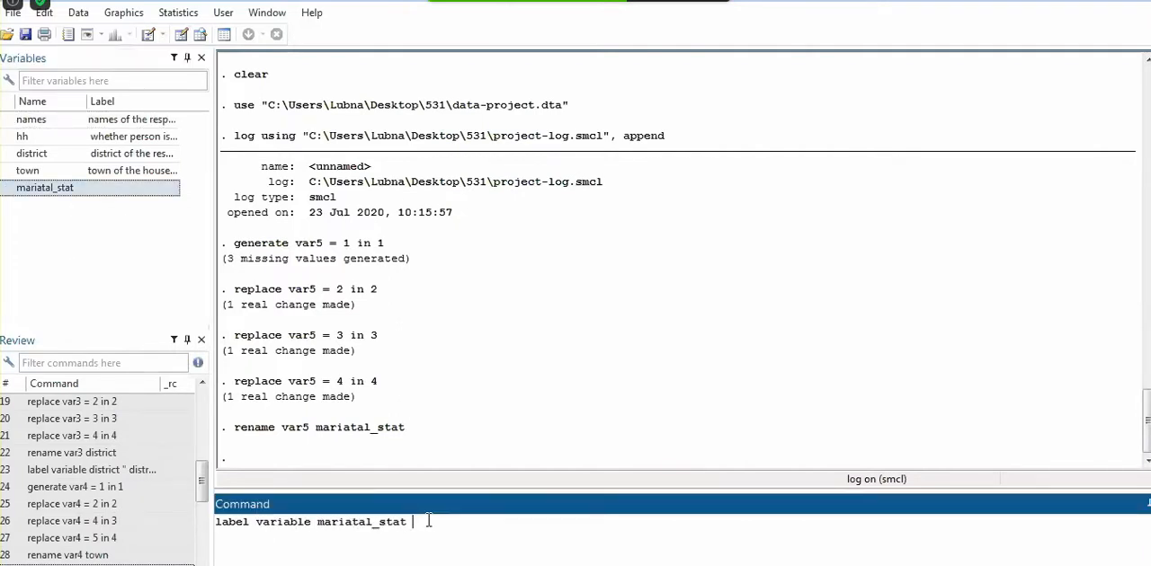
text(" marital status of the )
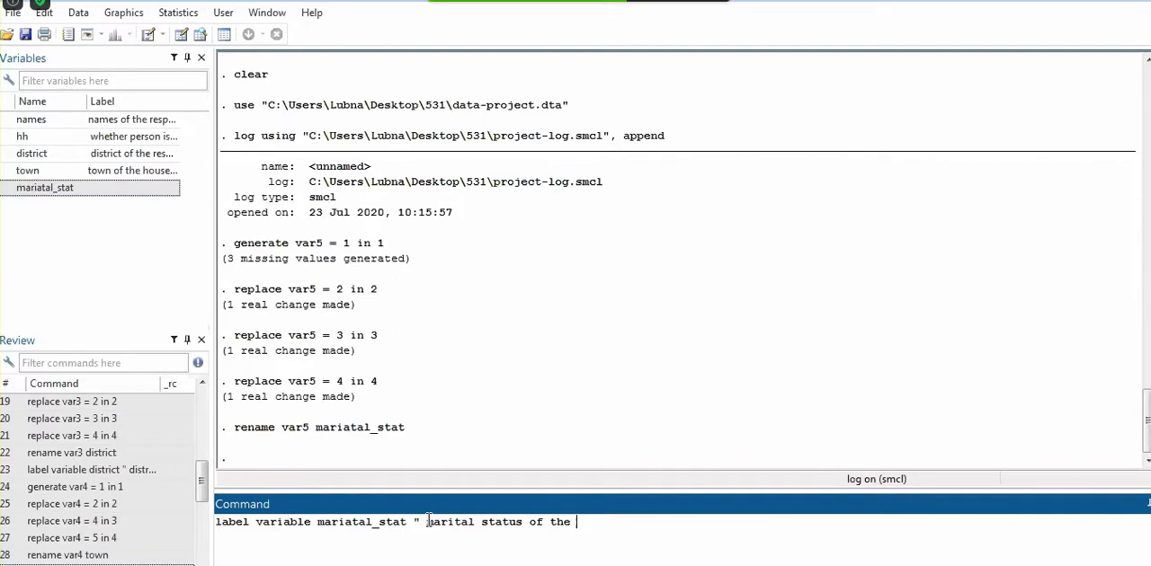
text(hh")
key(Return)
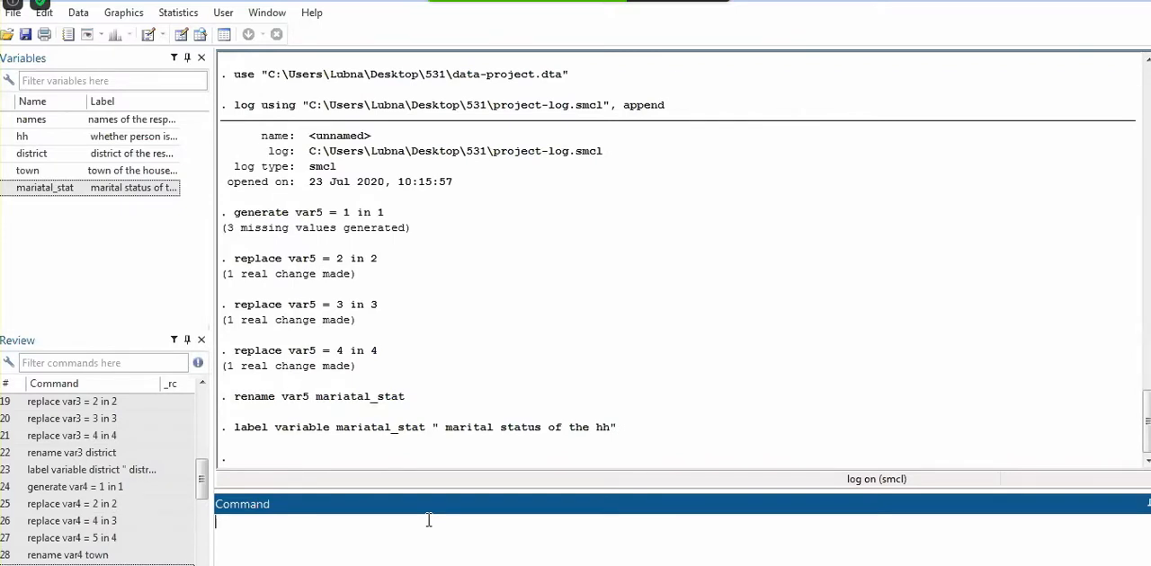
Check the coded values in the Data Editor and define a value label hh with 1 as " yes" and 2 as "no"
mouse_move(336, 565)
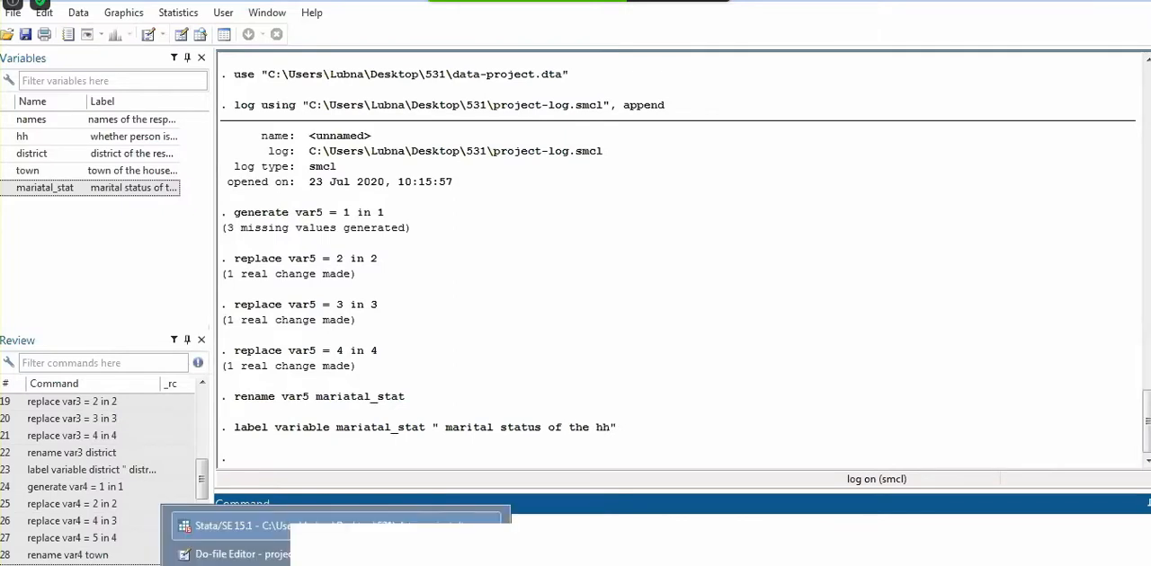
click(335, 565)
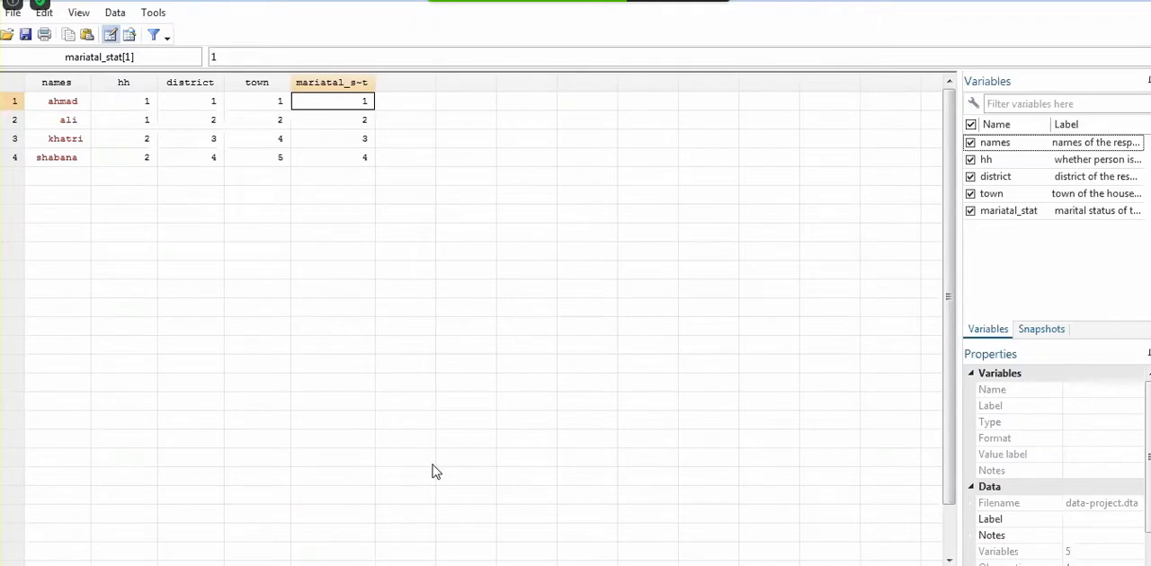
click(1089, 3)
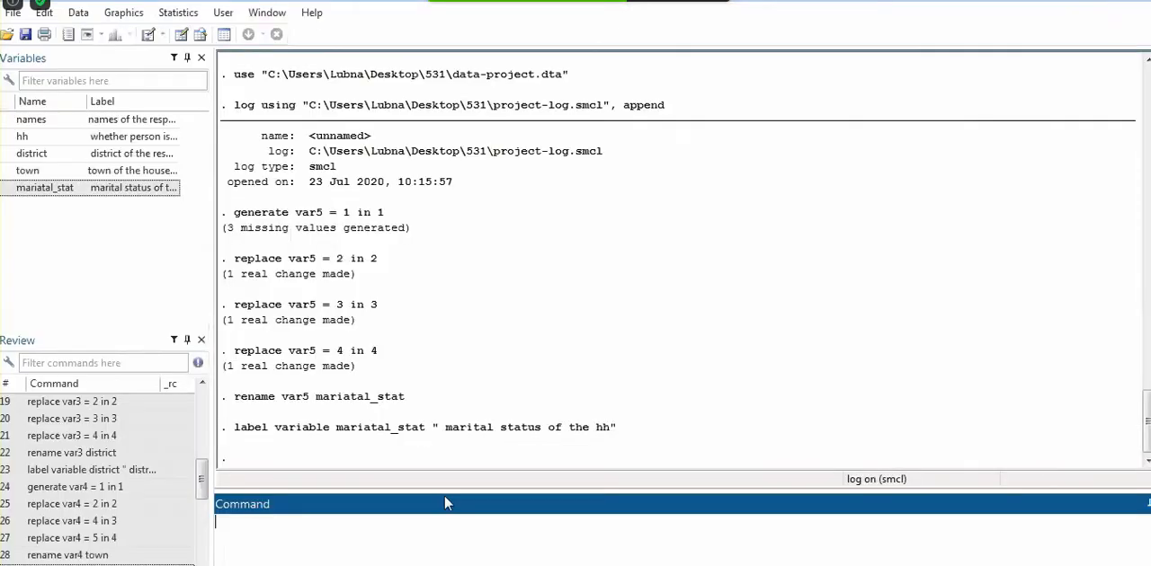
text(label define)
double_click(49, 142)
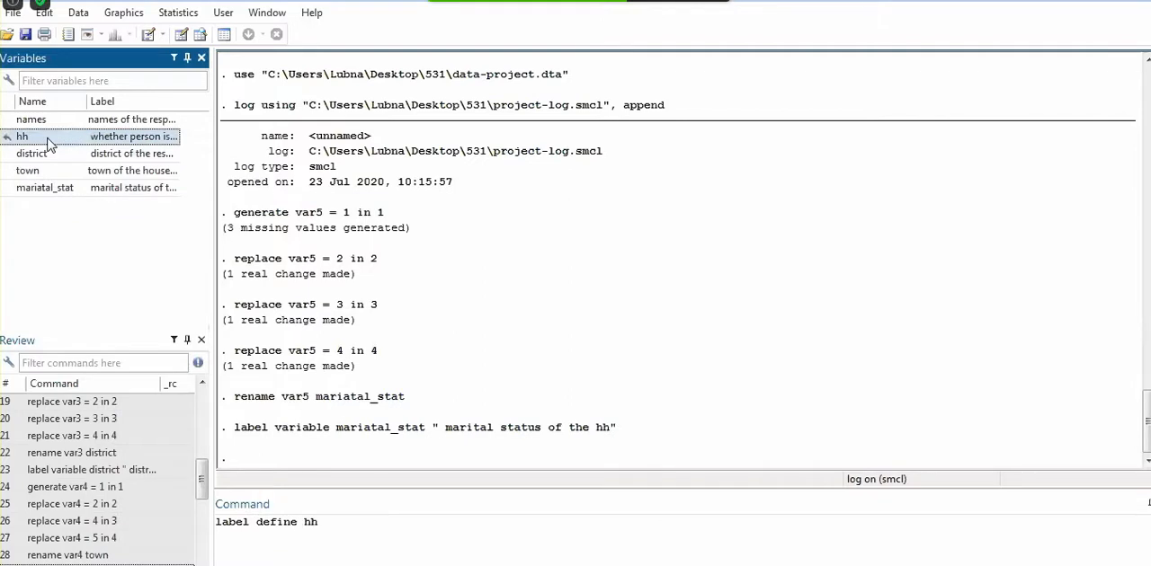
click(391, 525)
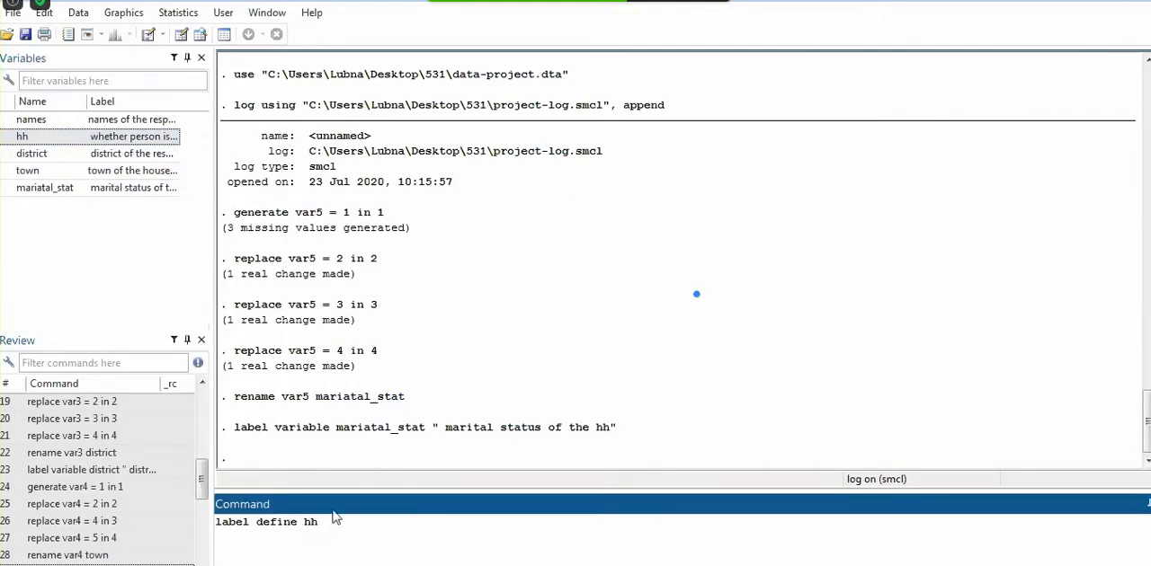
mouse_move(336, 565)
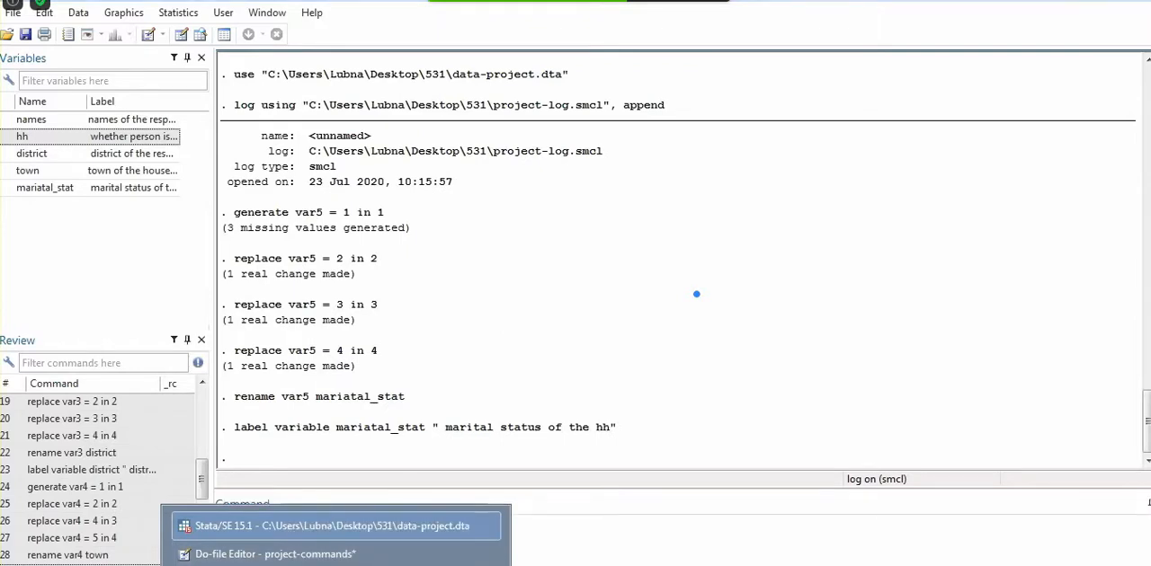
click(346, 565)
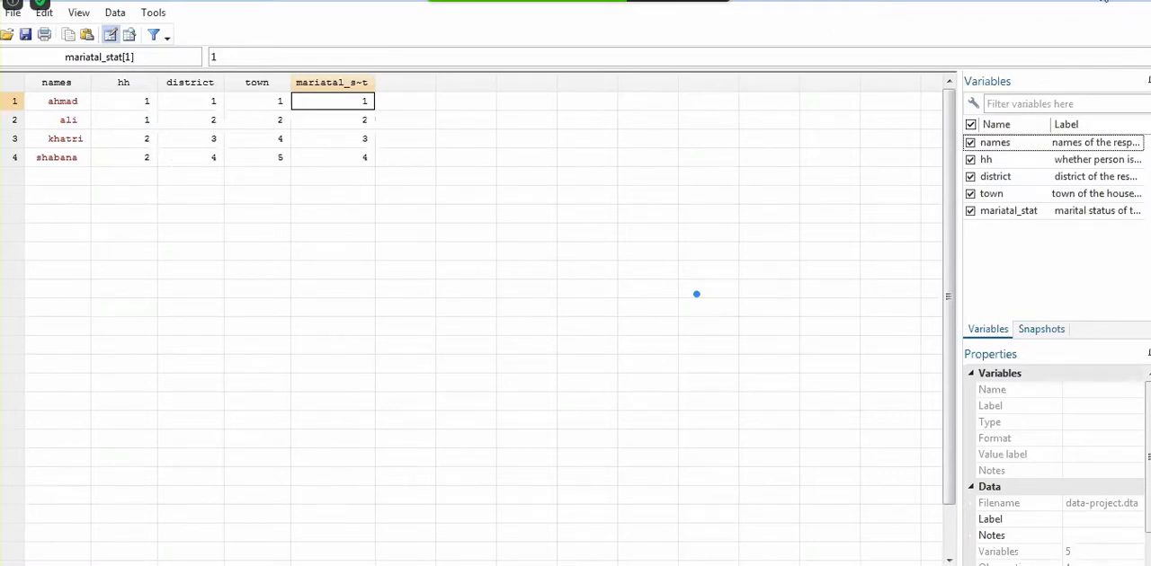
click(1040, 2)
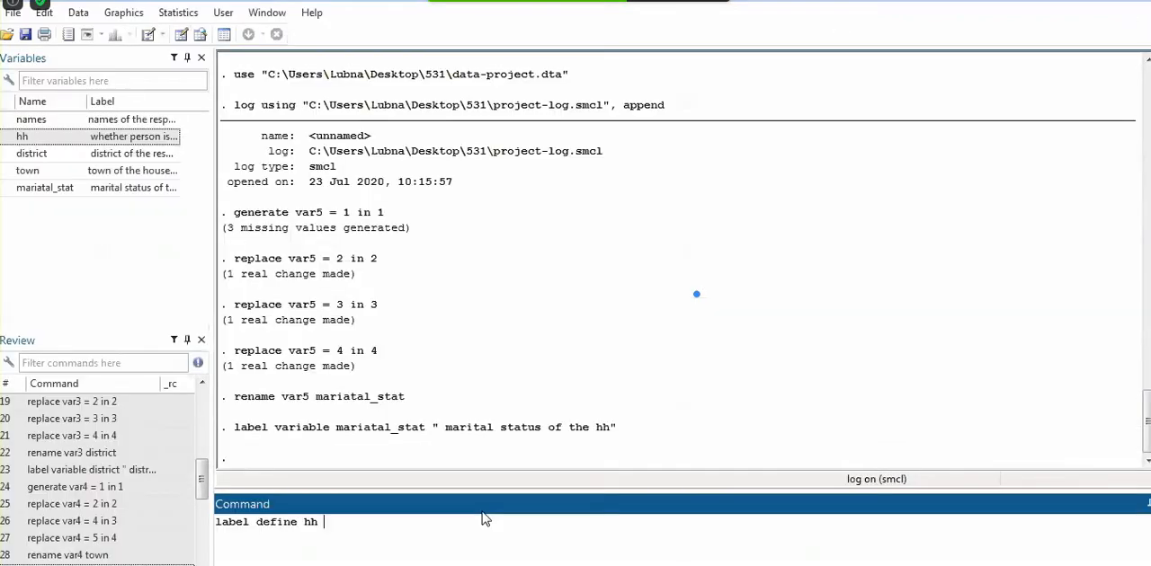
text(1" yes" 2"no")
key(Return)
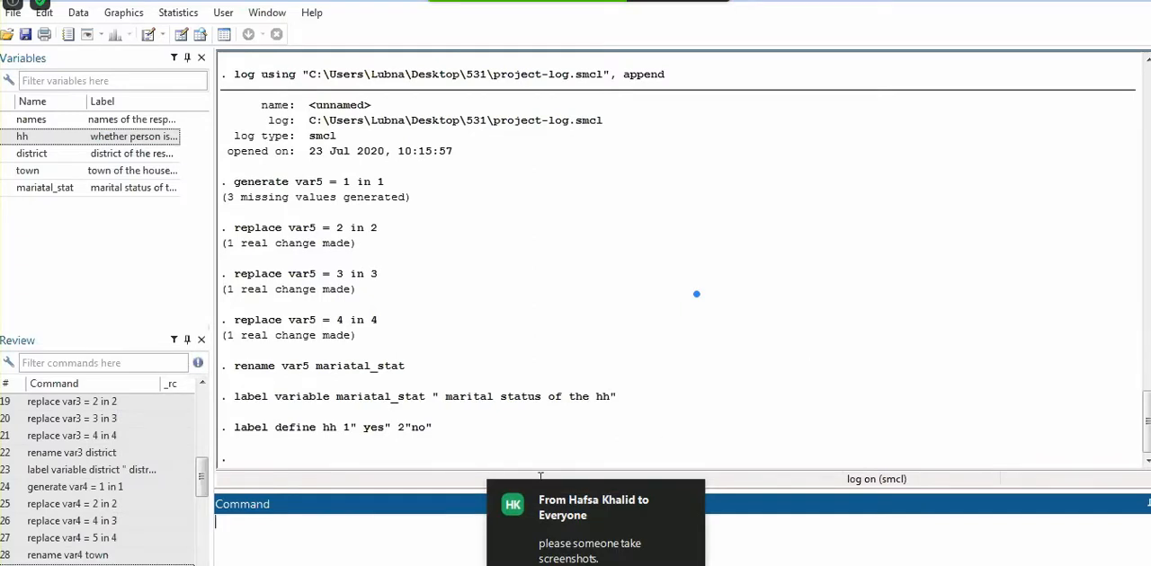
text(label values )
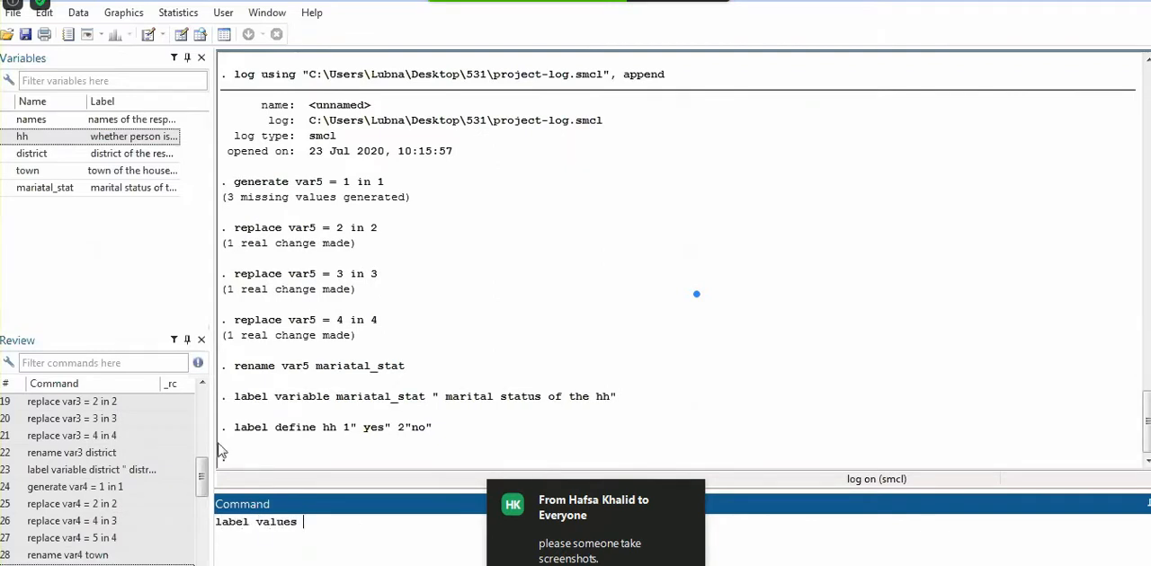
text(hh)
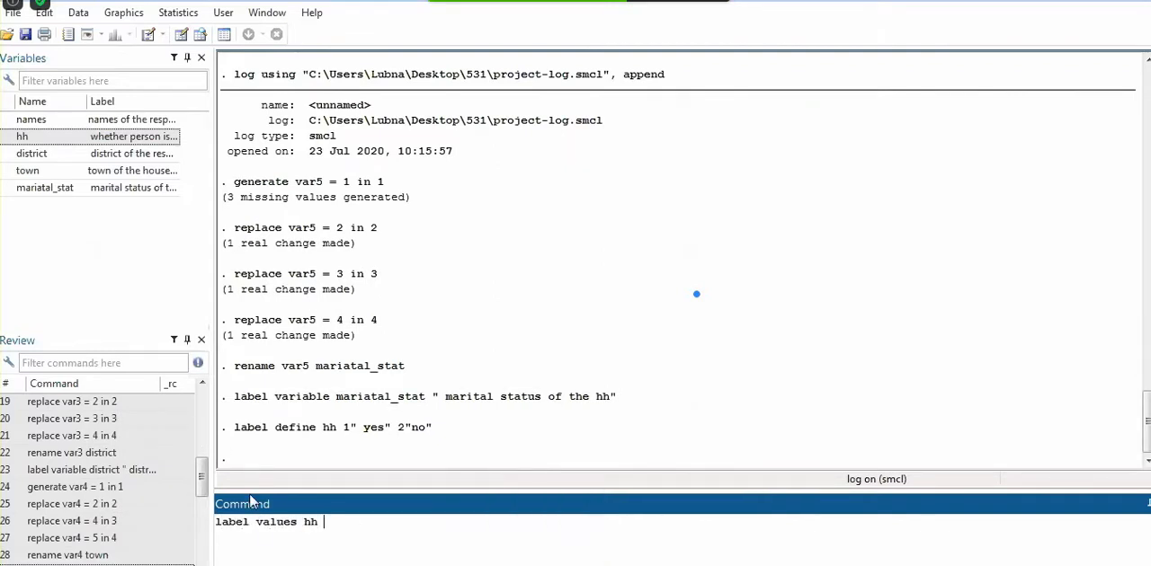
key(BackSpace)
key(BackSpace)
key(BackSpace)
key(BackSpace)
key(BackSpace)
key(BackSpace)
key(BackSpace)
key(BackSpace)
key(BackSpace)
key(BackSpace)
key(BackSpace)
key(BackSpace)
key(BackSpace)
key(BackSpace)
key(BackSpace)
key(BackSpace)
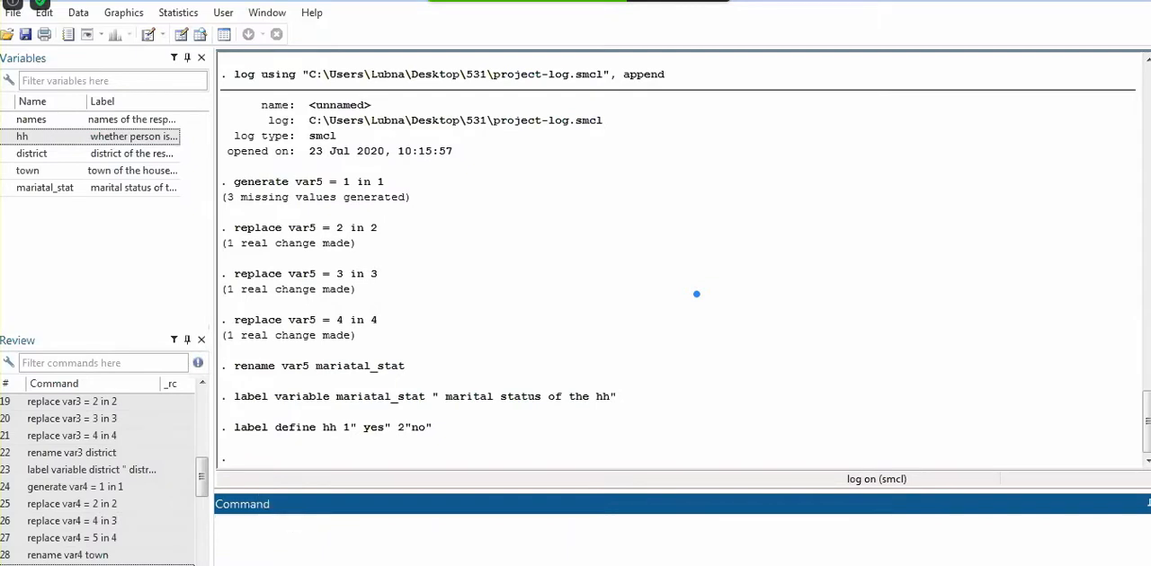
Attach the value label hh to the variable hh with label values and check the hh column in the Data Editor
mouse_move(336, 564)
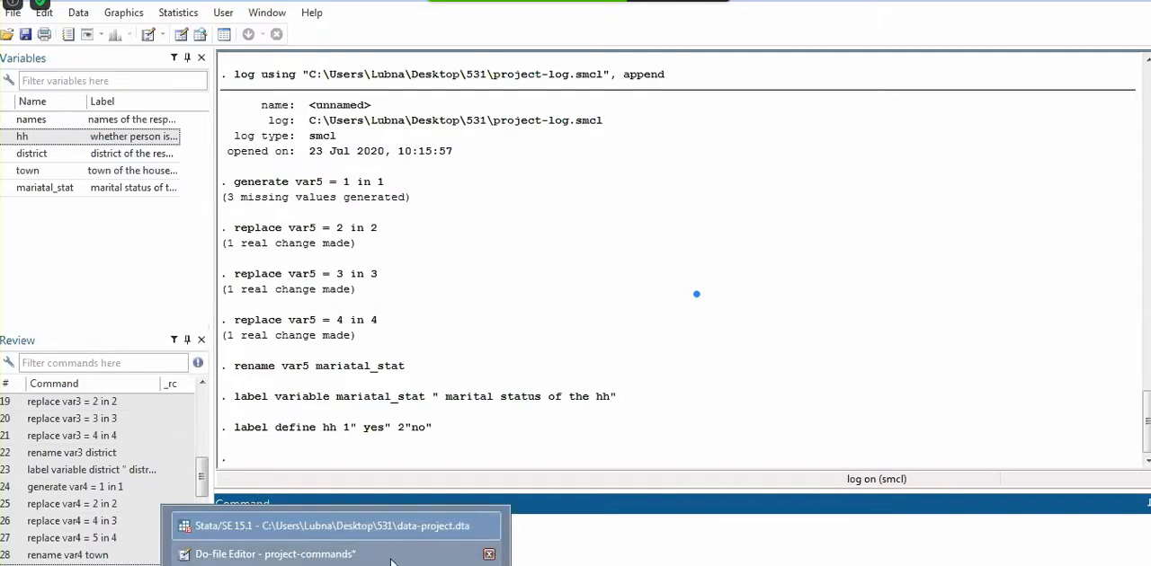
click(360, 565)
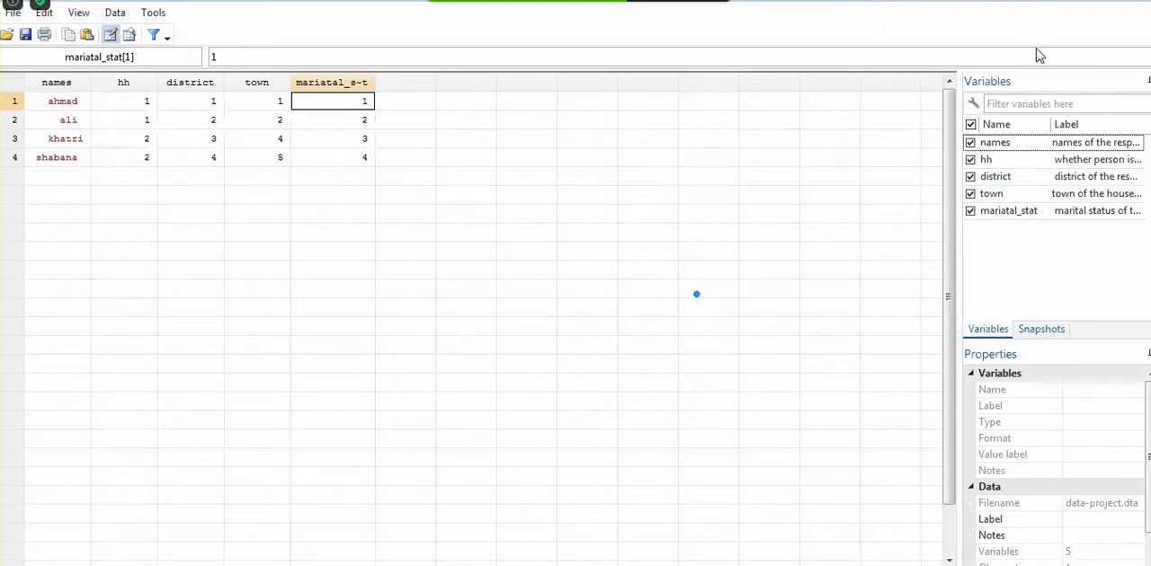
click(1098, 1)
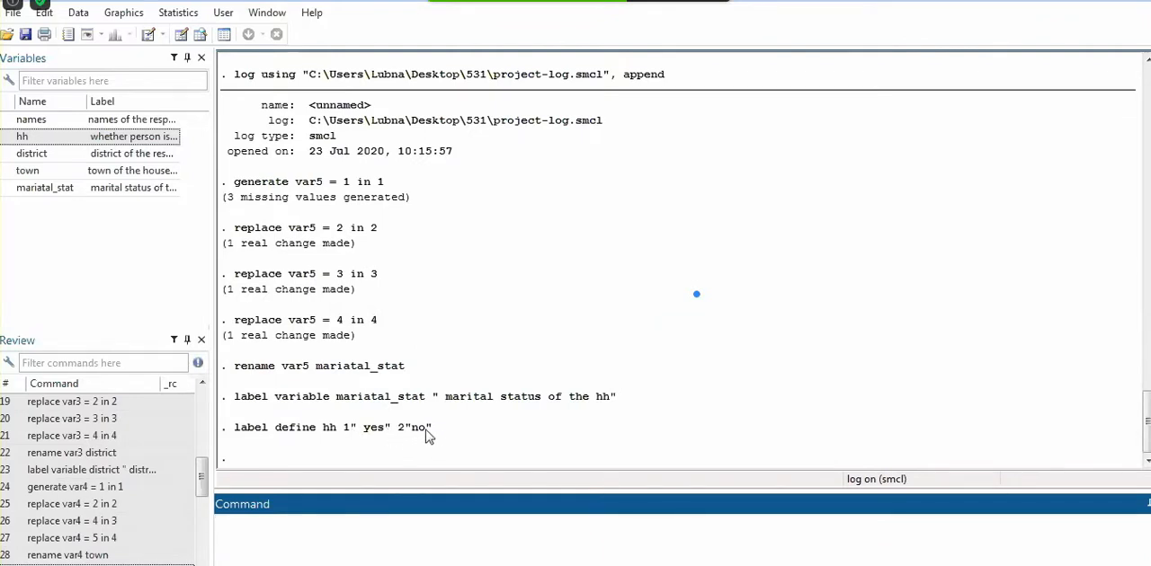
text(label values hh hh)
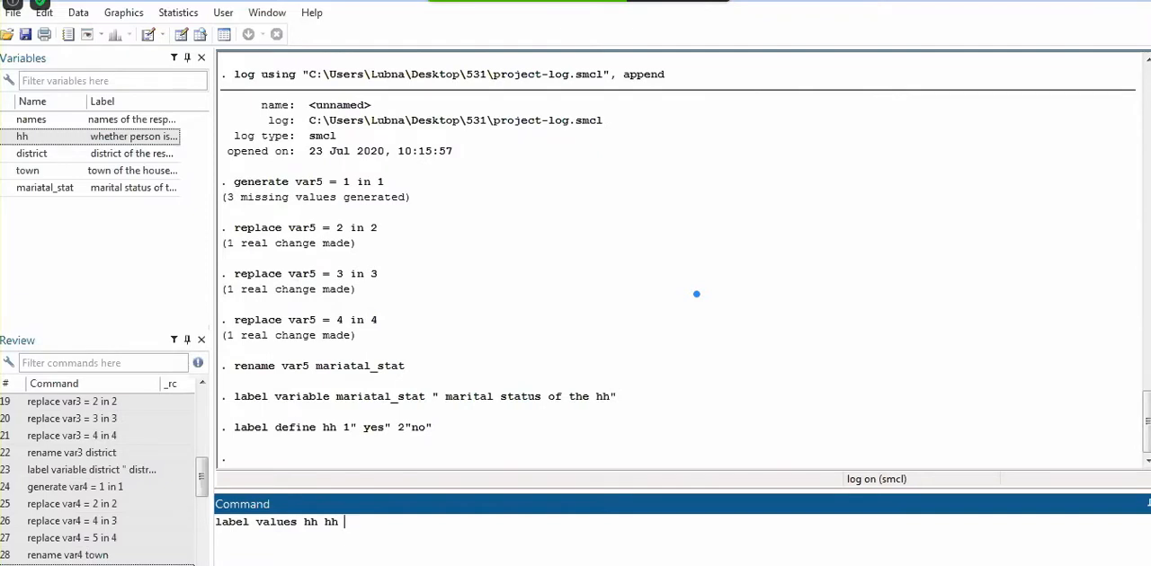
key(Return)
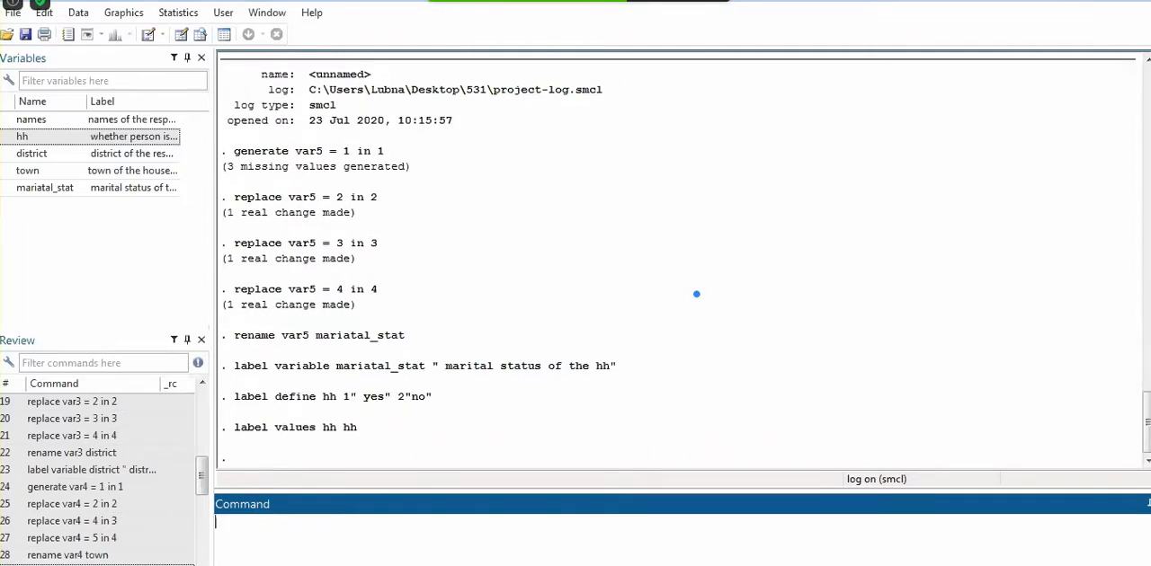
mouse_move(336, 564)
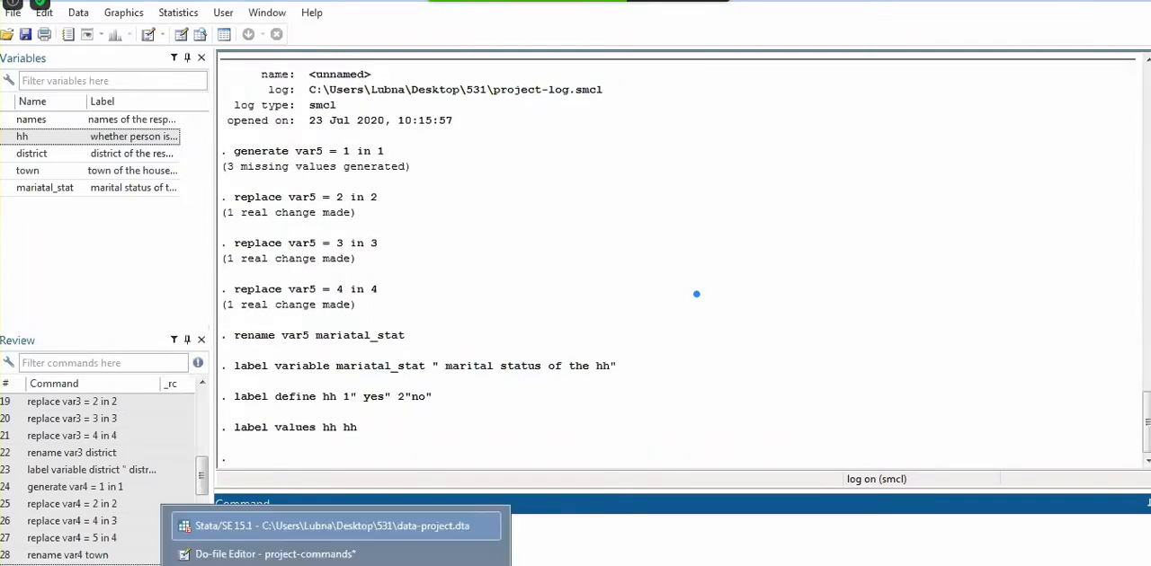
click(347, 565)
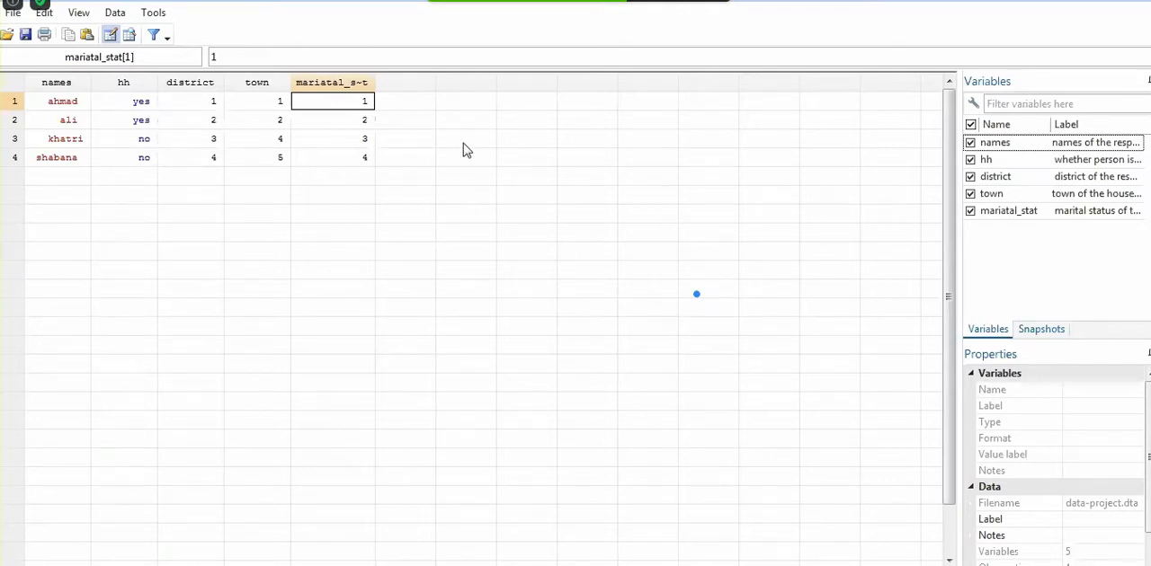
click(1086, 3)
Produce a frequency table of hh with the tab command and again with the full tabulate command
text(t)
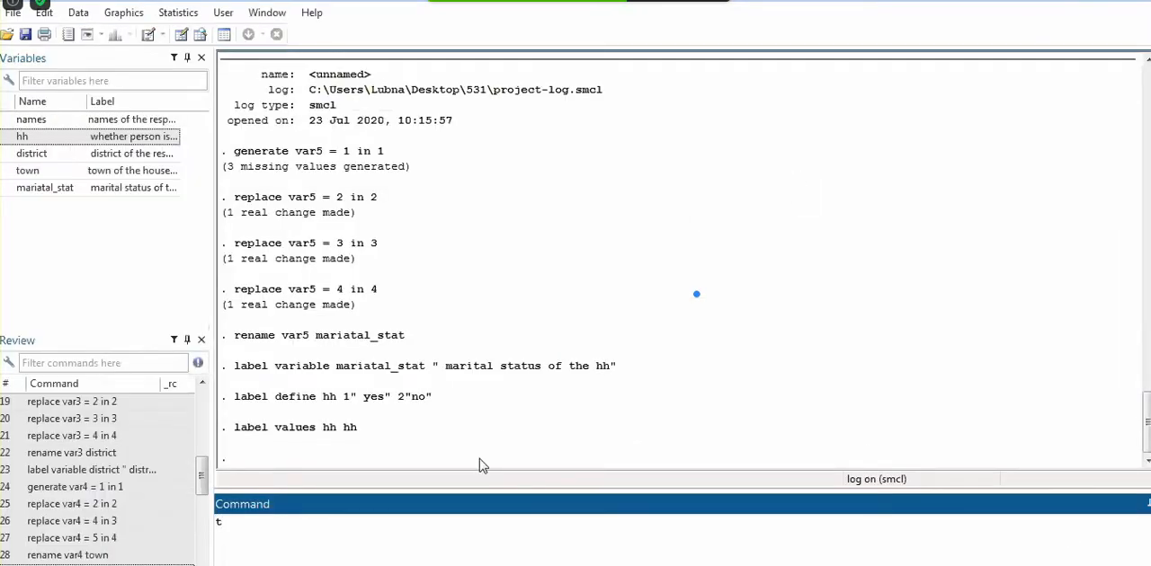
text(ab)
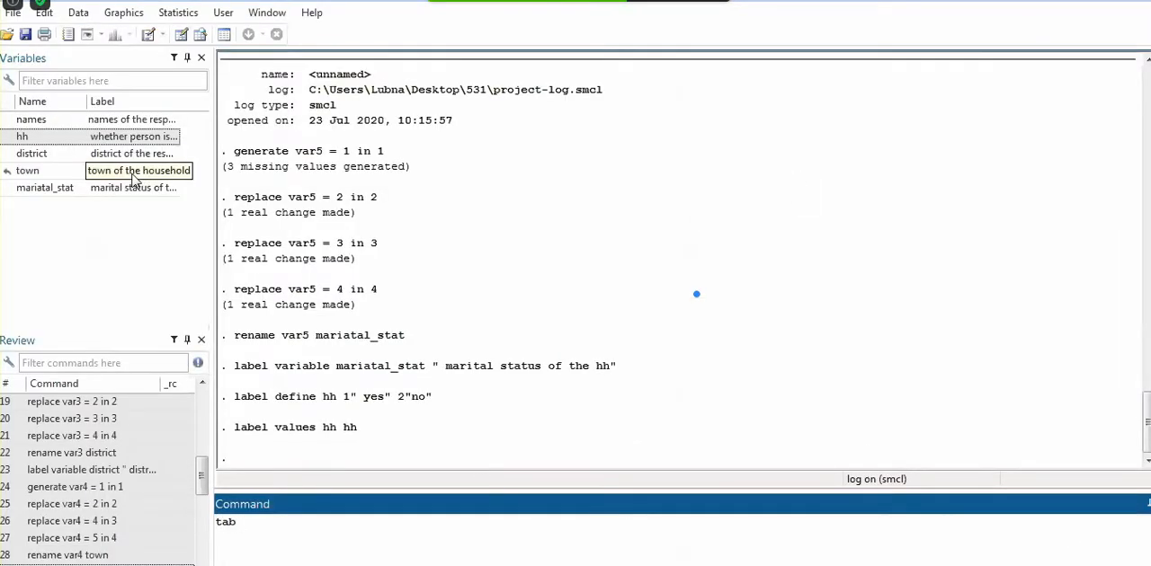
double_click(50, 137)
key(Return)
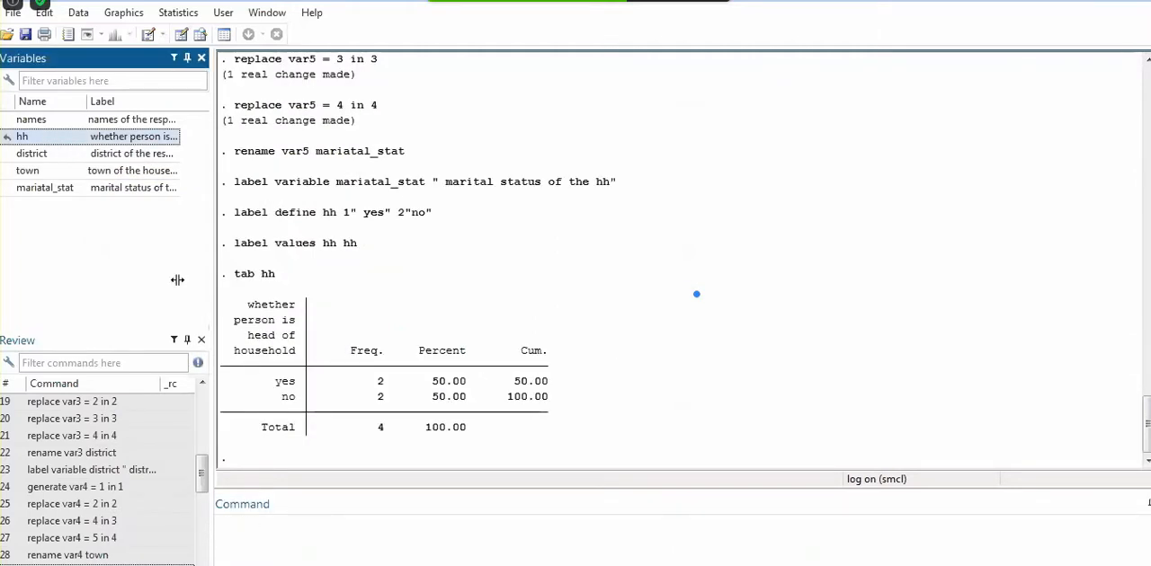
click(312, 508)
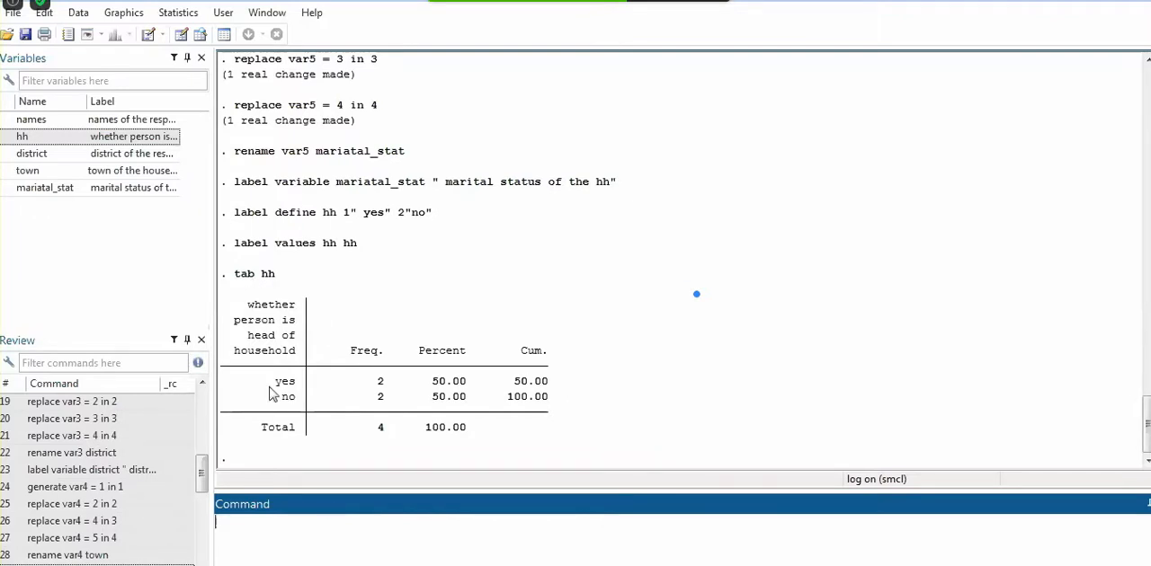
text(tabulate hh)
key(Return)
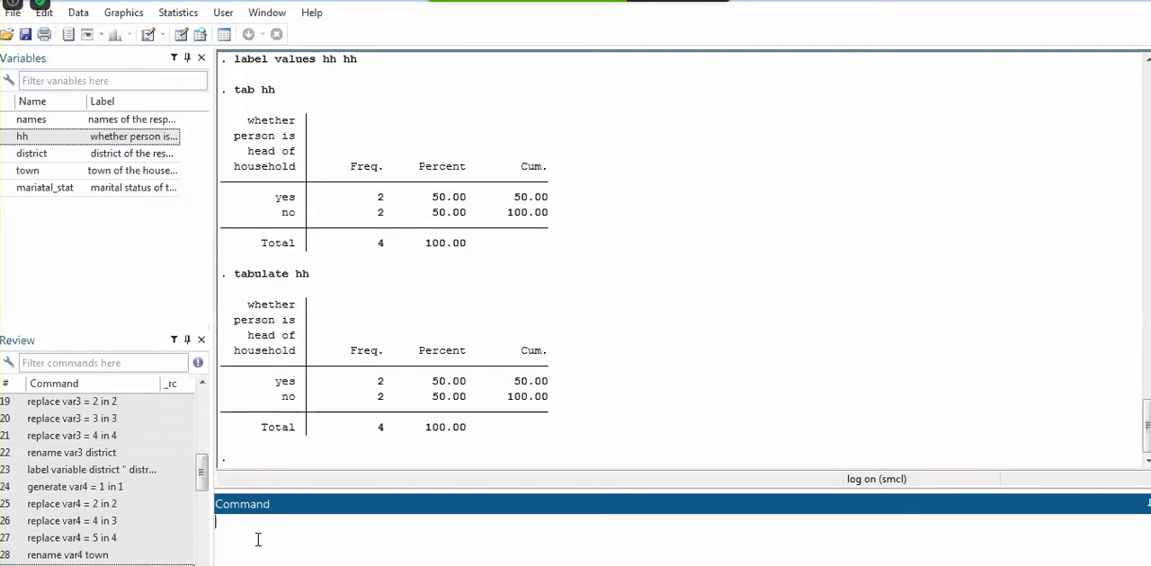
text(he)
key(BackSpace)
key(BackSpace)
Check the district codes in the Data Editor and begin a label define command for district with 1 as " east"
mouse_move(419, 559)
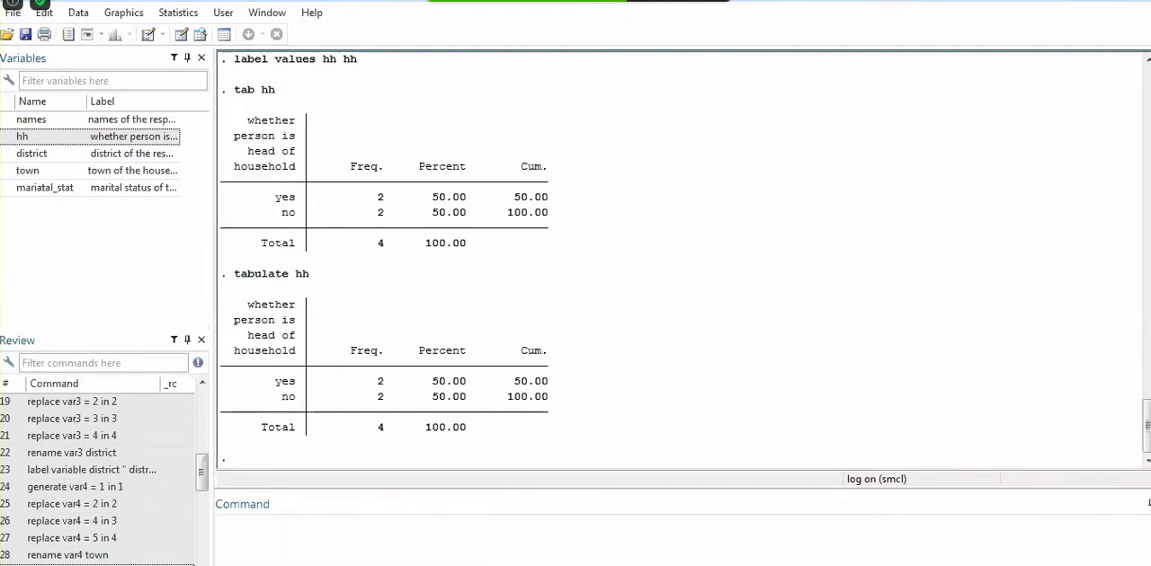
click(448, 563)
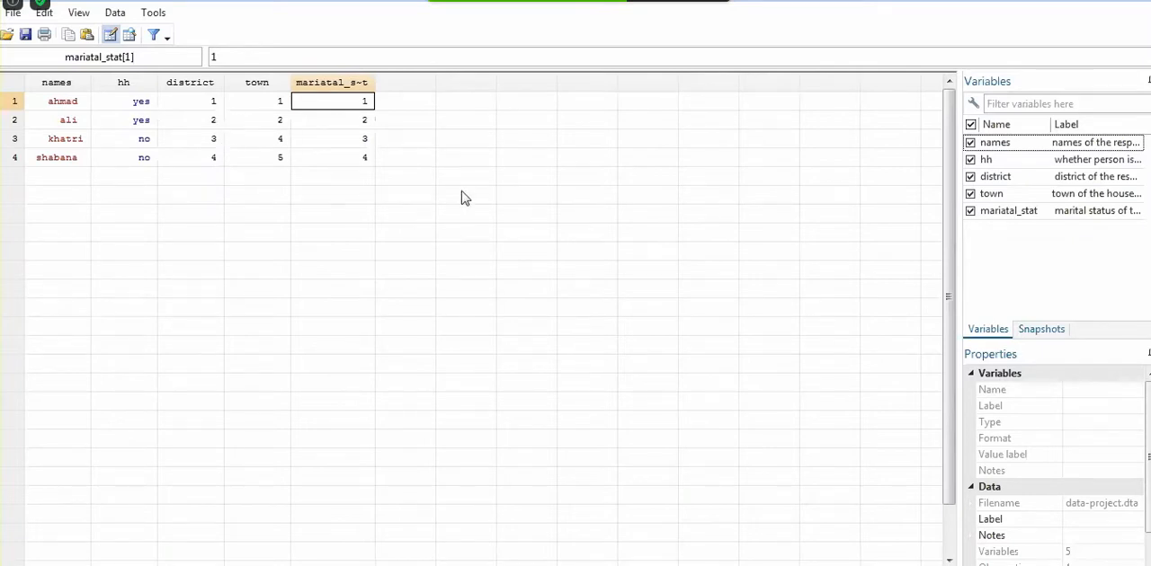
click(1095, 4)
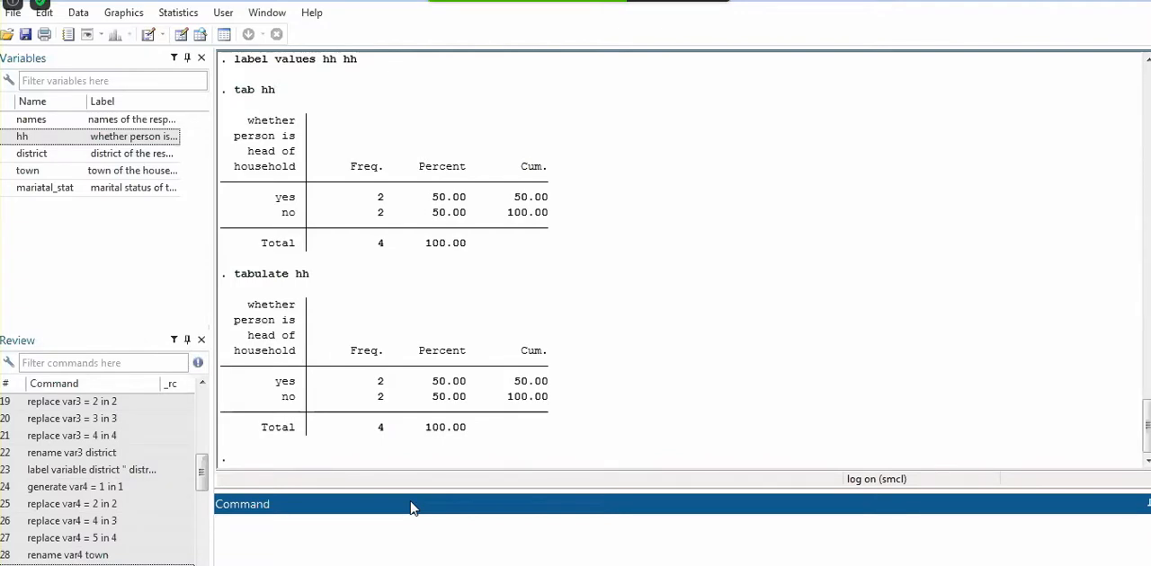
text(label define)
click(29, 153)
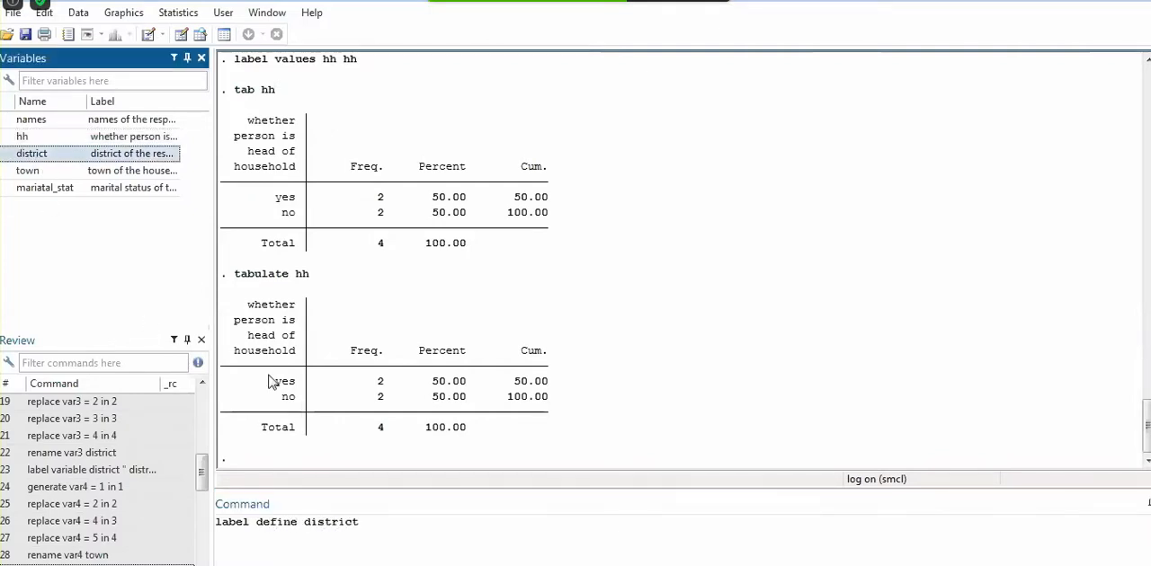
click(381, 505)
text(1)
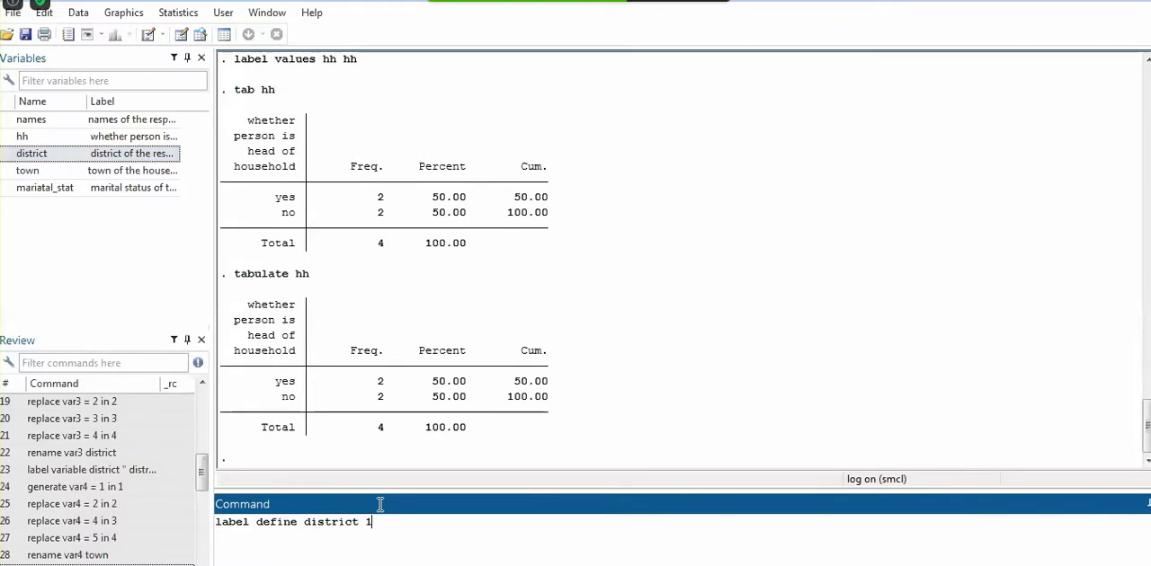
text(" east" 2)
Complete and run the label define command for district, adding 2 as " central", 3 as "south" and 4 as "west"
text(" ent)
key(BackSpace)
key(BackSpace)
key(BackSpace)
text(central" 3")
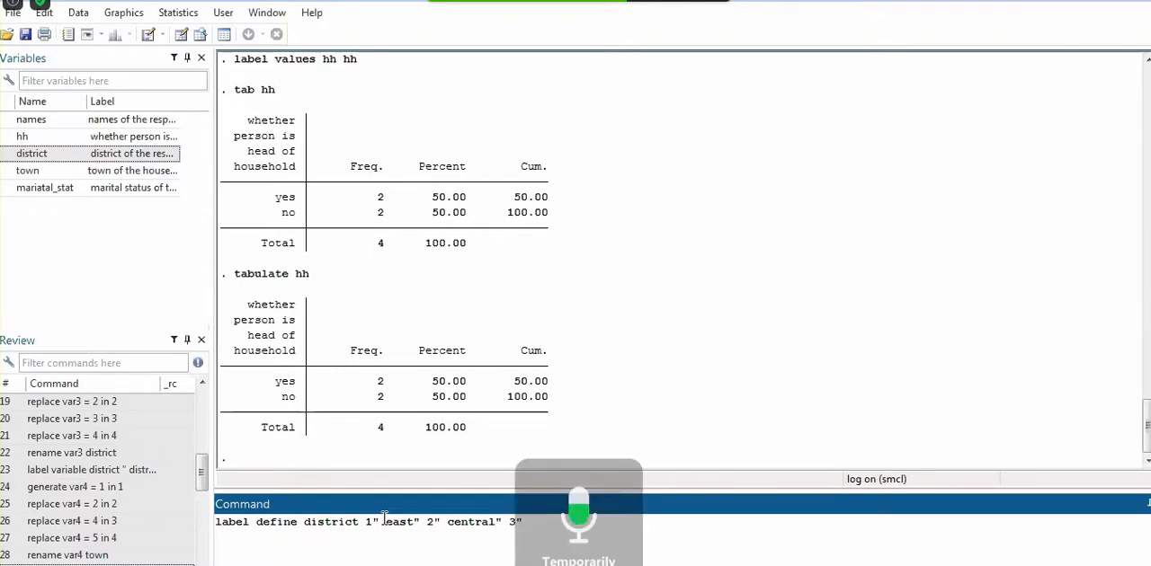
text(south)
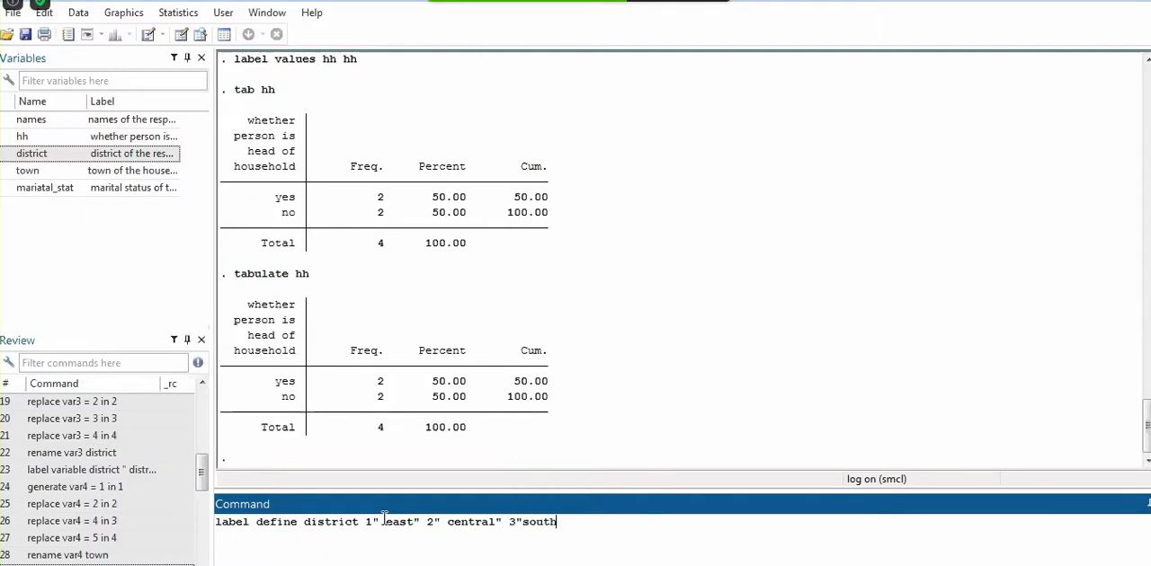
text(" 4"west")
key(Return)
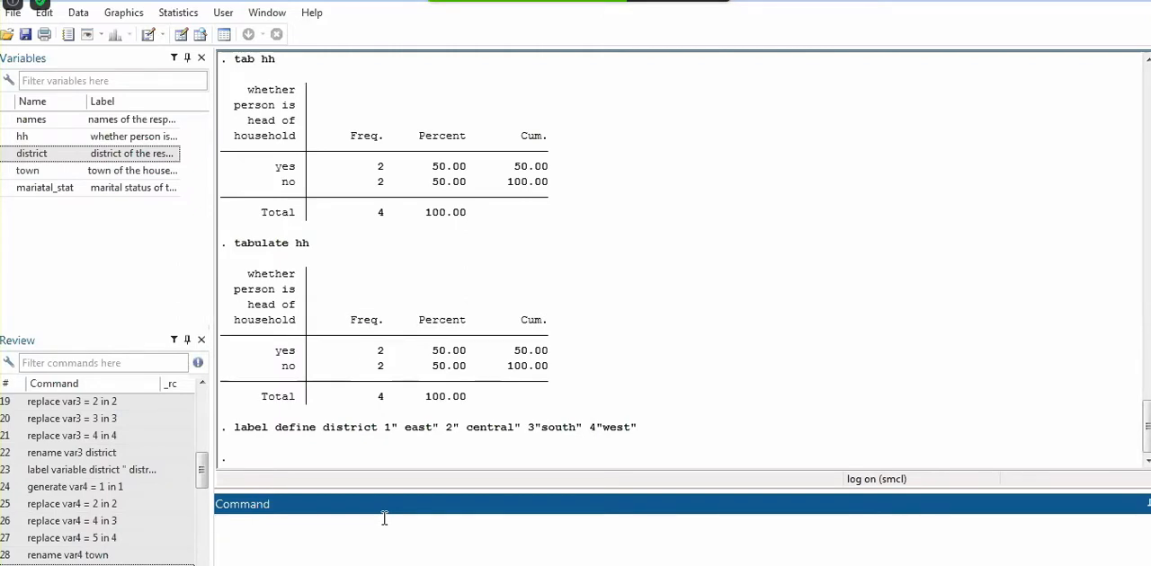
Attach the value label district to the variable district with label values and check the district column in the Data Editor
mouse_move(336, 565)
text(label values)
double_click(45, 155)
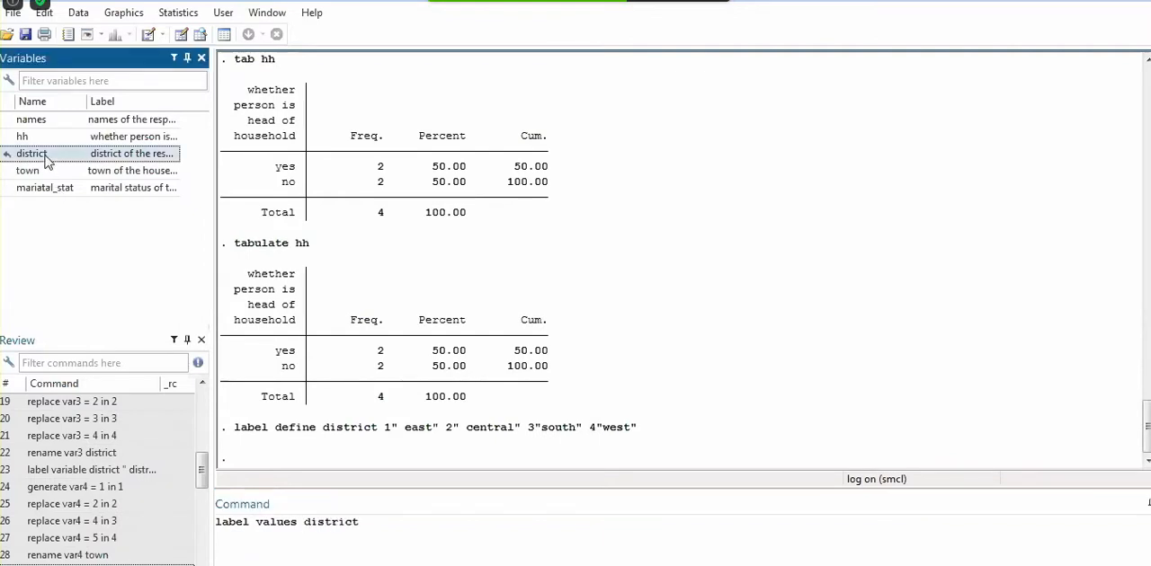
double_click(45, 155)
click(445, 519)
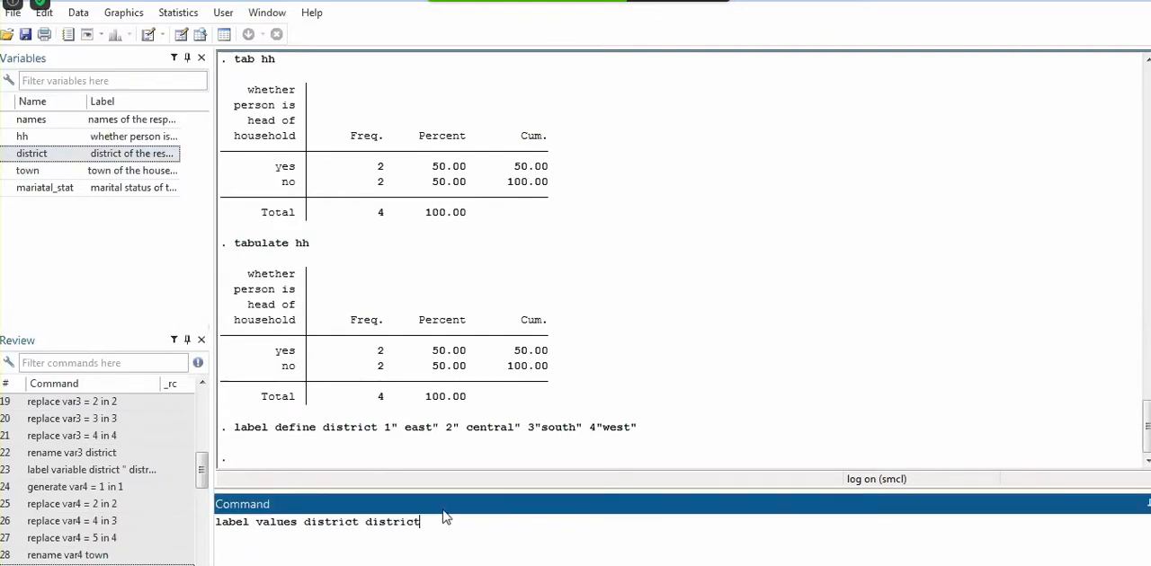
key(Return)
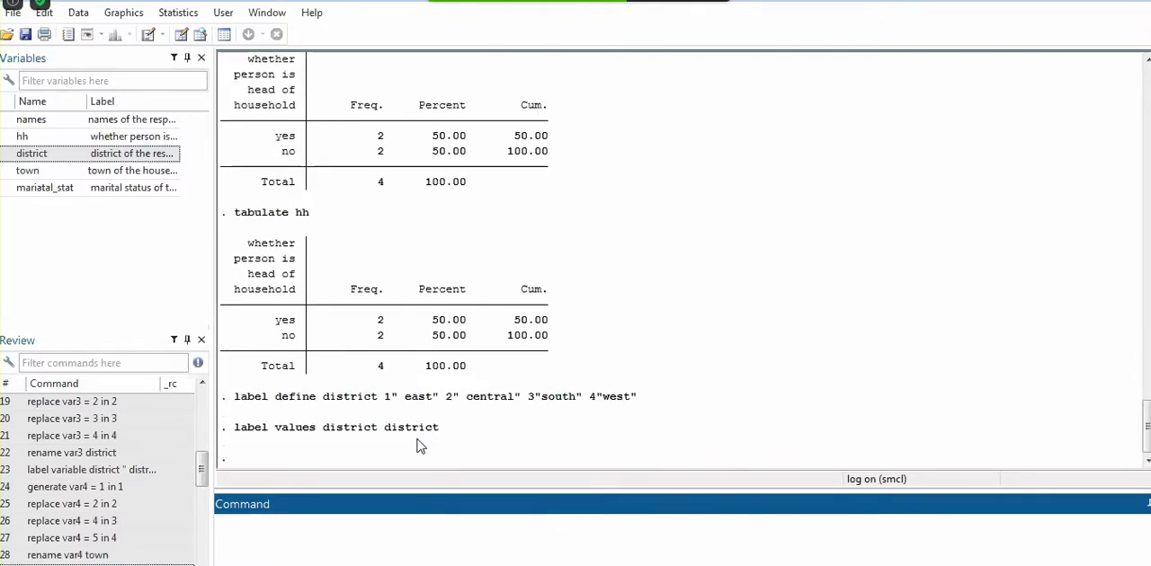
mouse_move(335, 564)
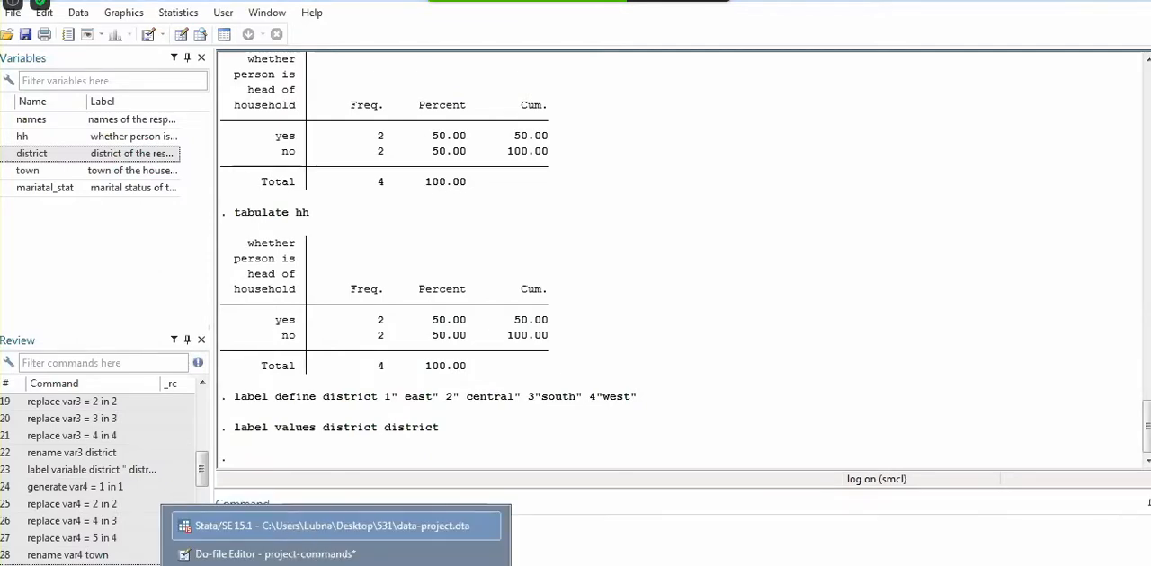
click(334, 564)
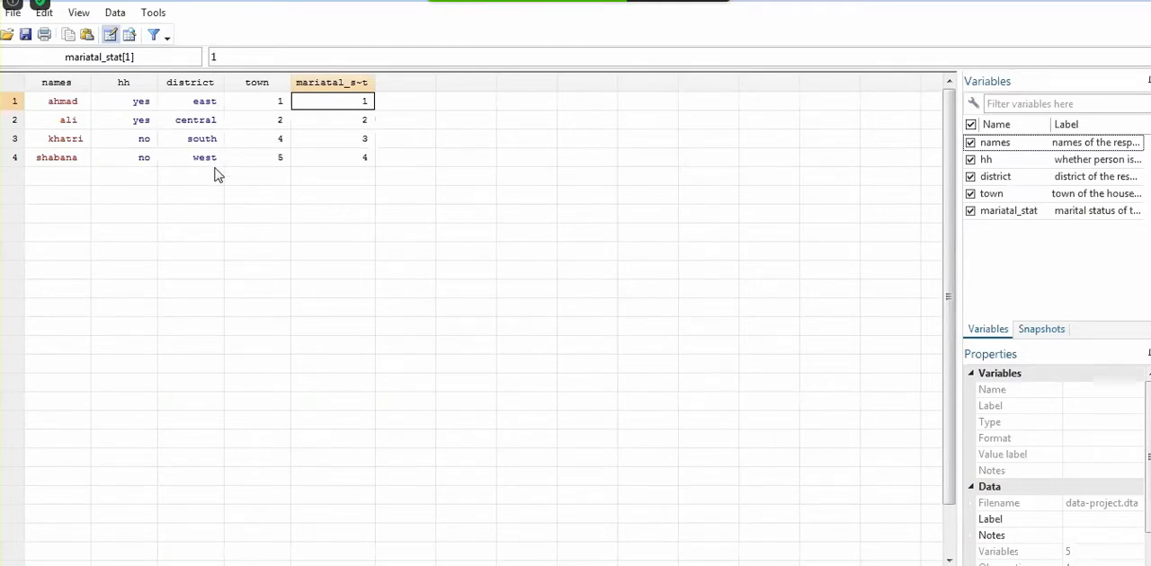
click(1094, 2)
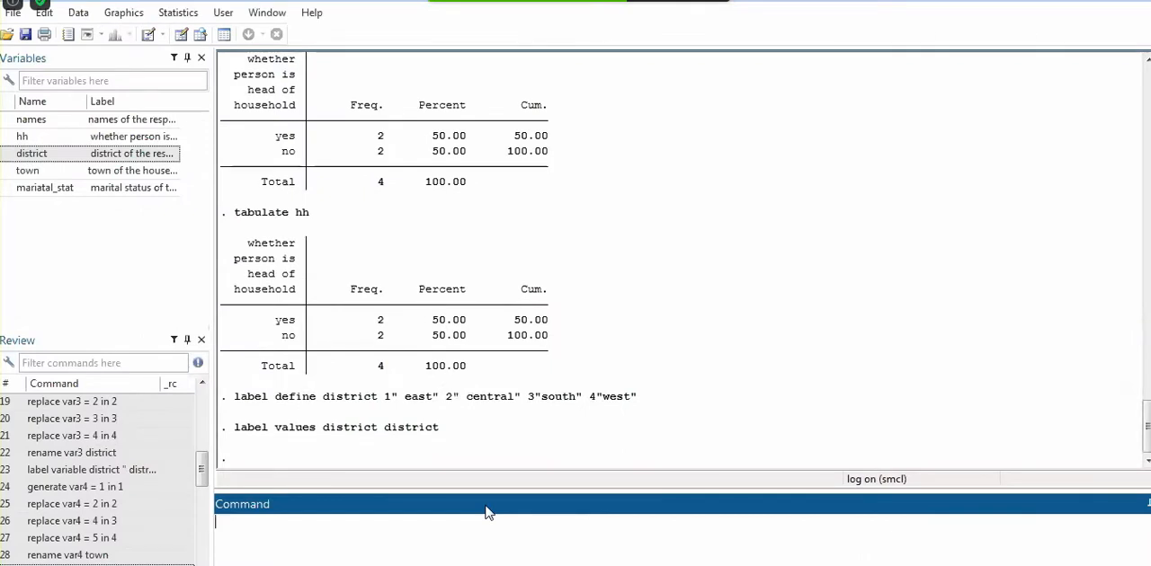
Produce a frequency table of district with the tab command
text(tab)
double_click(43, 154)
key(Return)
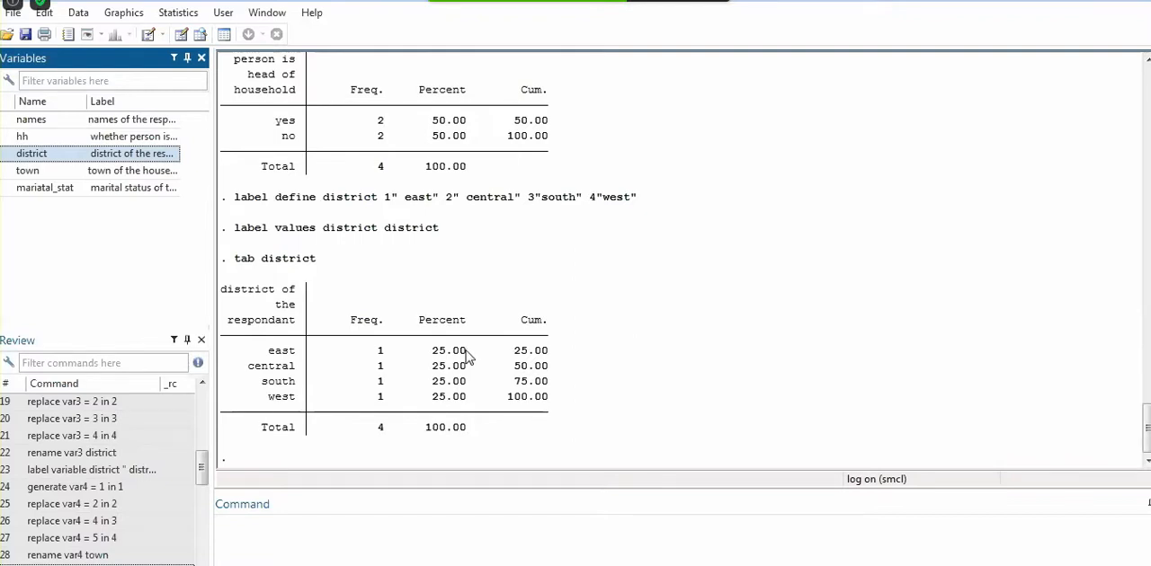
click(362, 508)
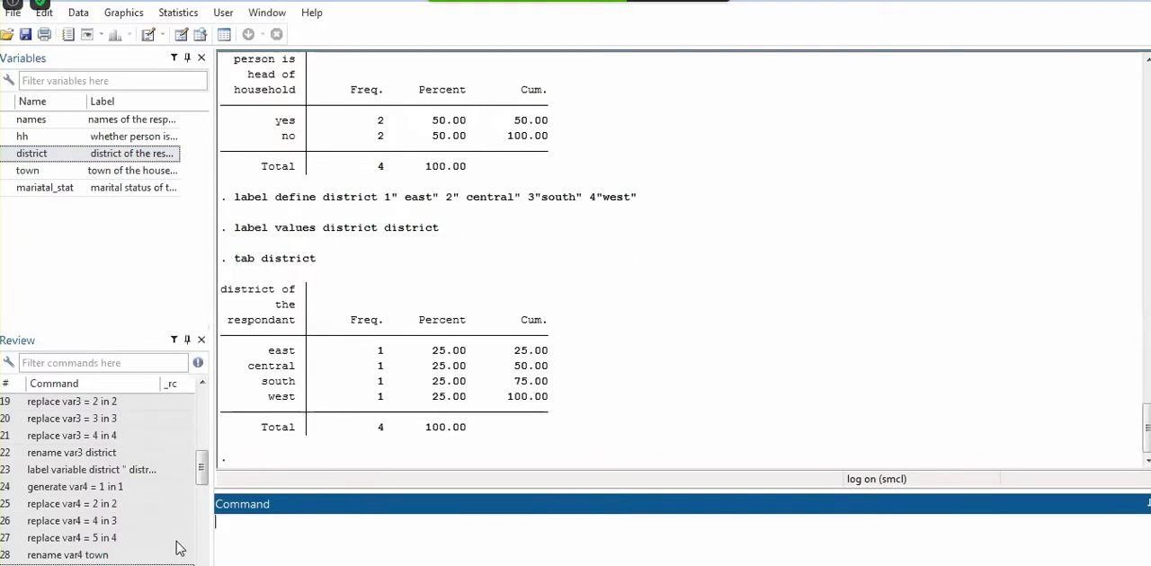
click(158, 538)
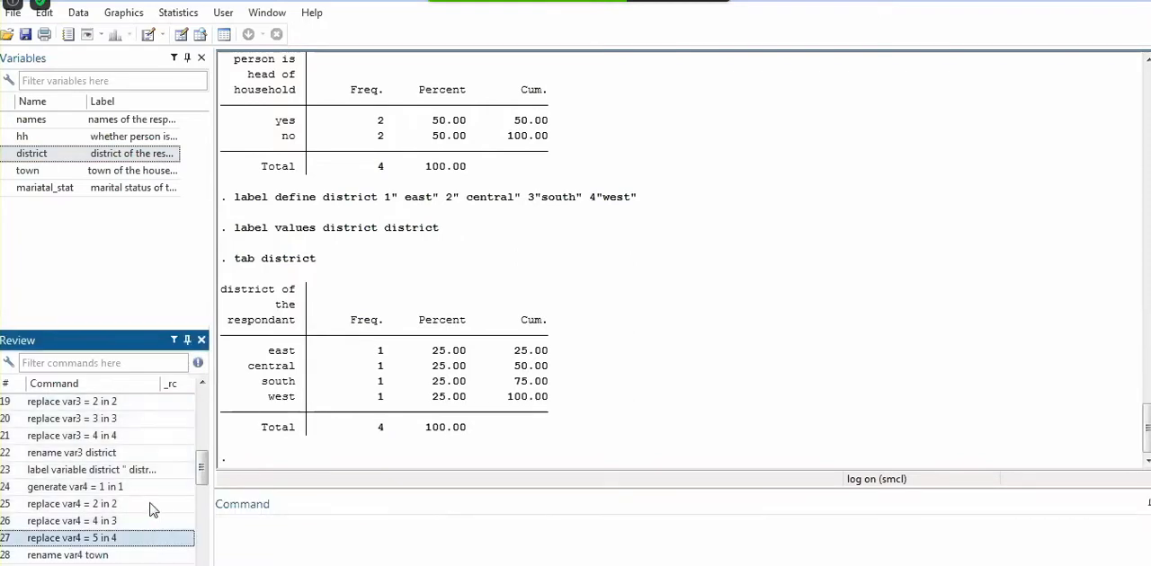
mouse_move(336, 565)
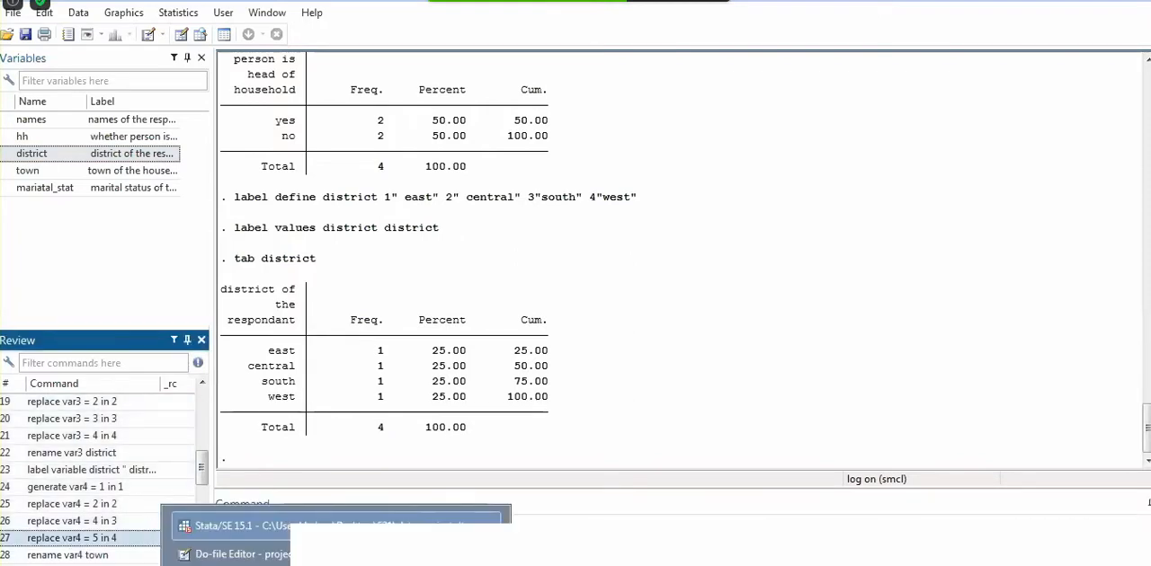
click(342, 526)
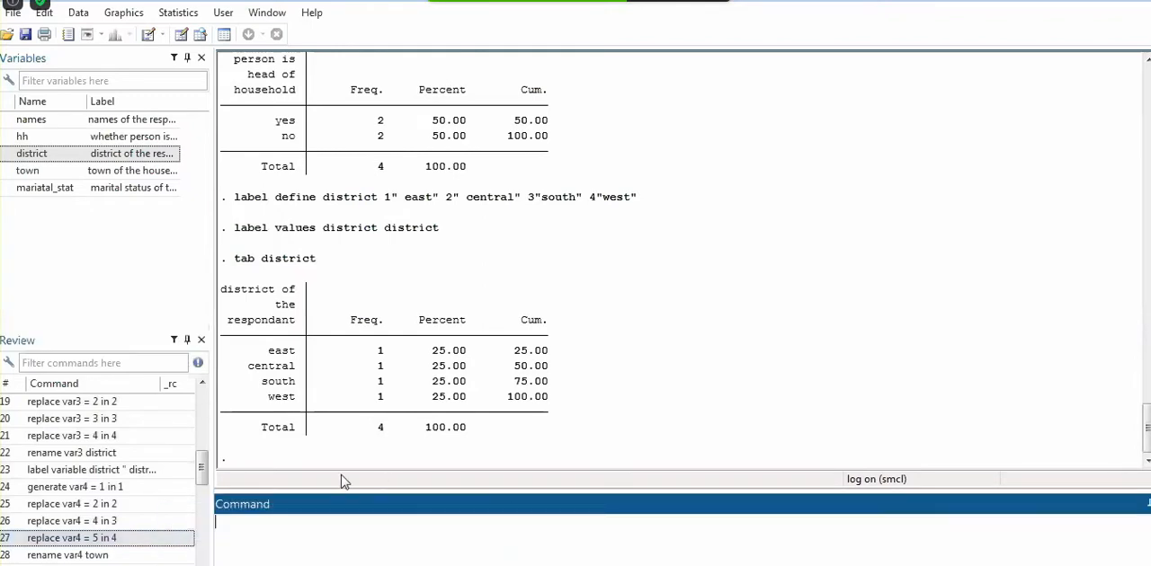
click(129, 476)
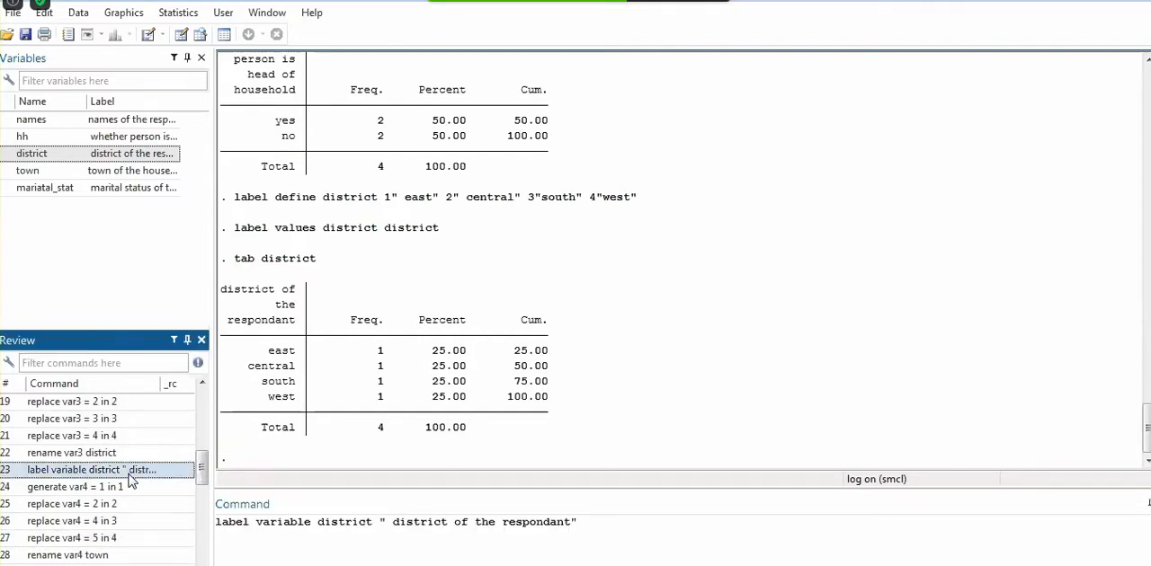
key(shift+Down)
key(shift+Down)
key(shift+Down)
key(shift+Down)
key(shift+Down)
key(shift+Down)
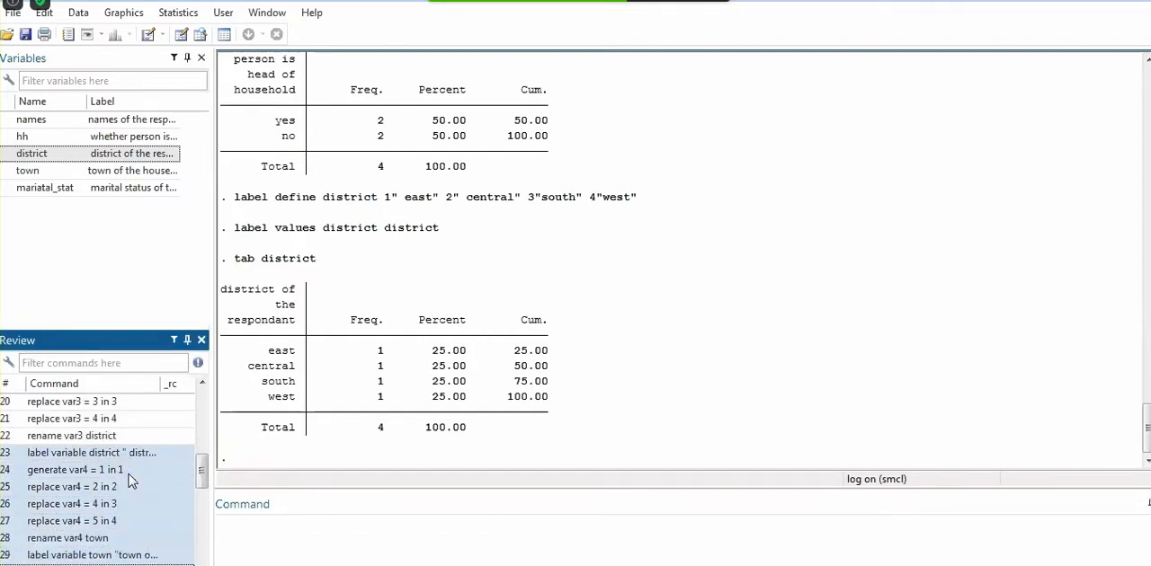
key(shift+Down)
key(shift+Down)
key(shift+Down)
key(shift+Down)
key(shift+Down)
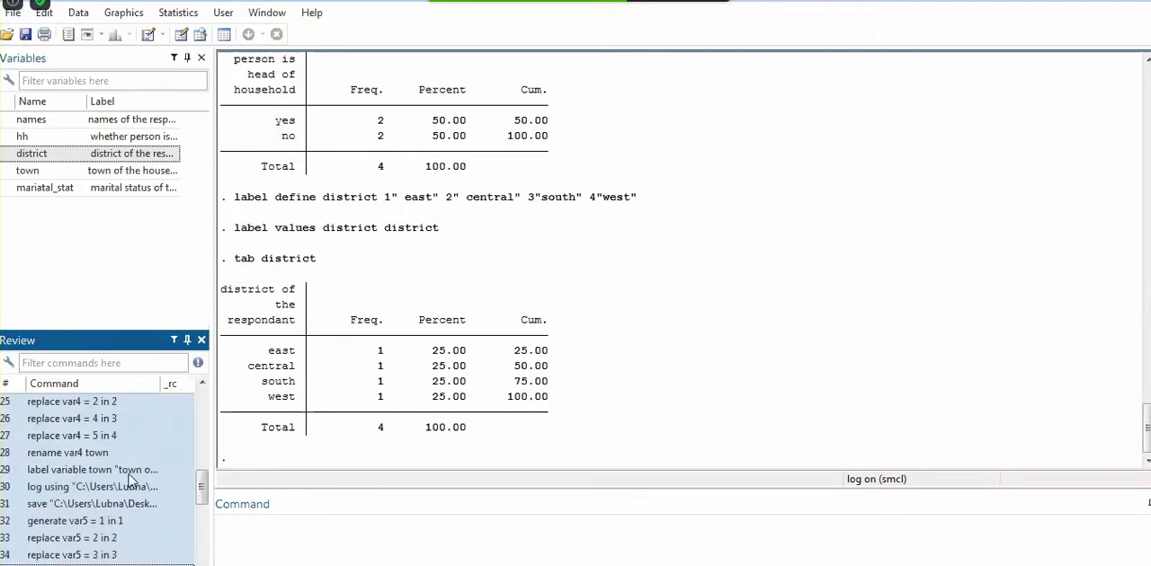
Copy history commands 32 to 37, from generate var5 = 1 in 1 through the type_job_sec variable label
click(121, 522)
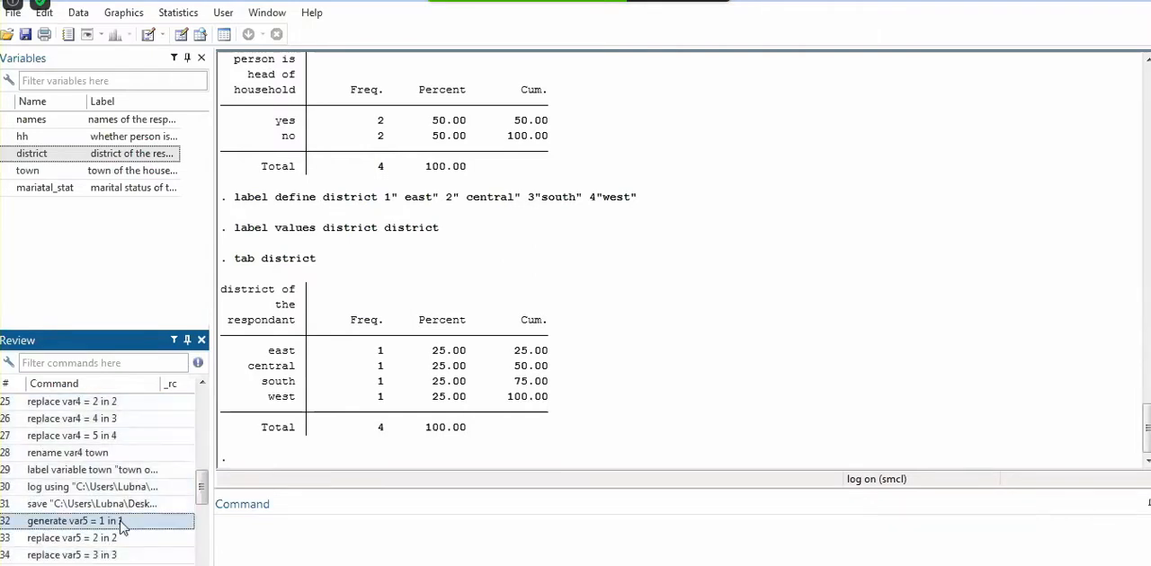
key(shift+Down)
key(shift+Down)
key(shift+Down)
key(shift+Down)
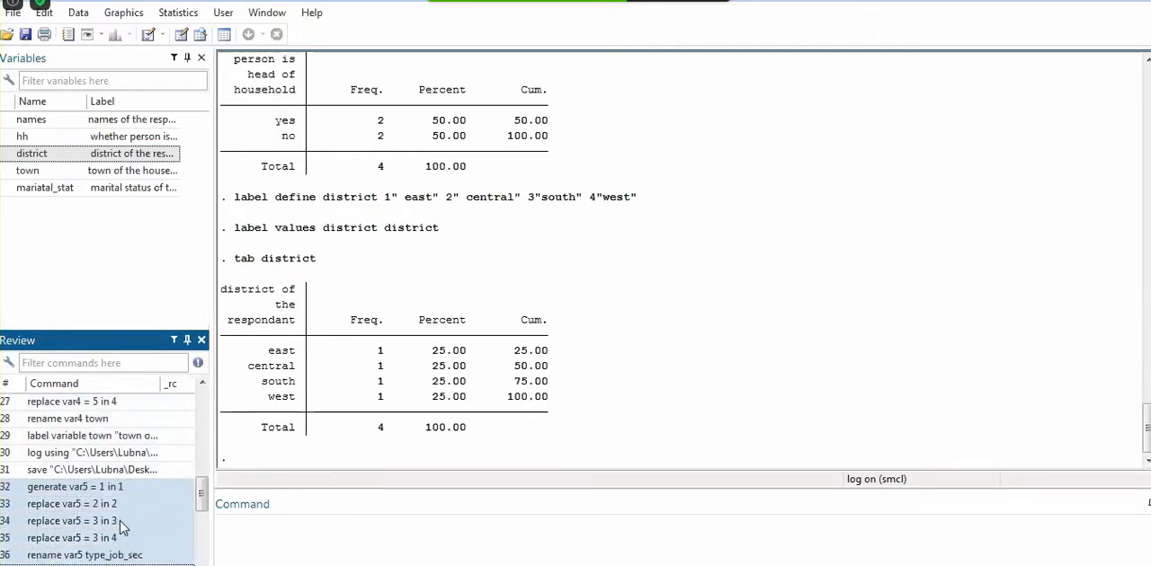
key(shift+Down)
key(shift+Down)
key(shift+Down)
key(shift+Down)
key(shift+Down)
key(shift+Down)
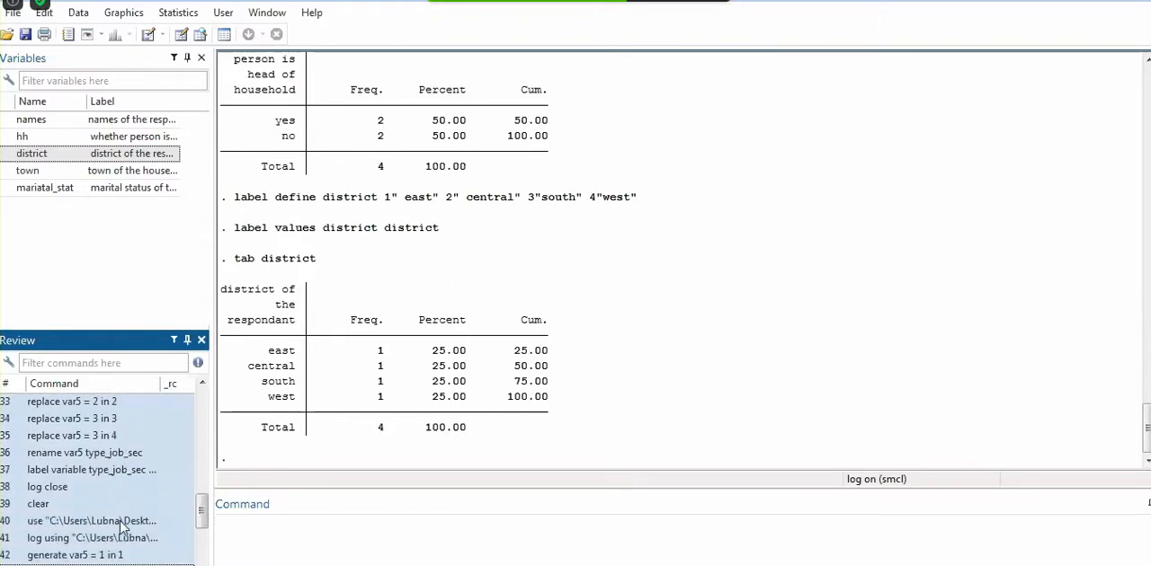
key(shift+Up)
key(shift+Up)
key(shift+Up)
key(shift+Up)
key(shift+Up)
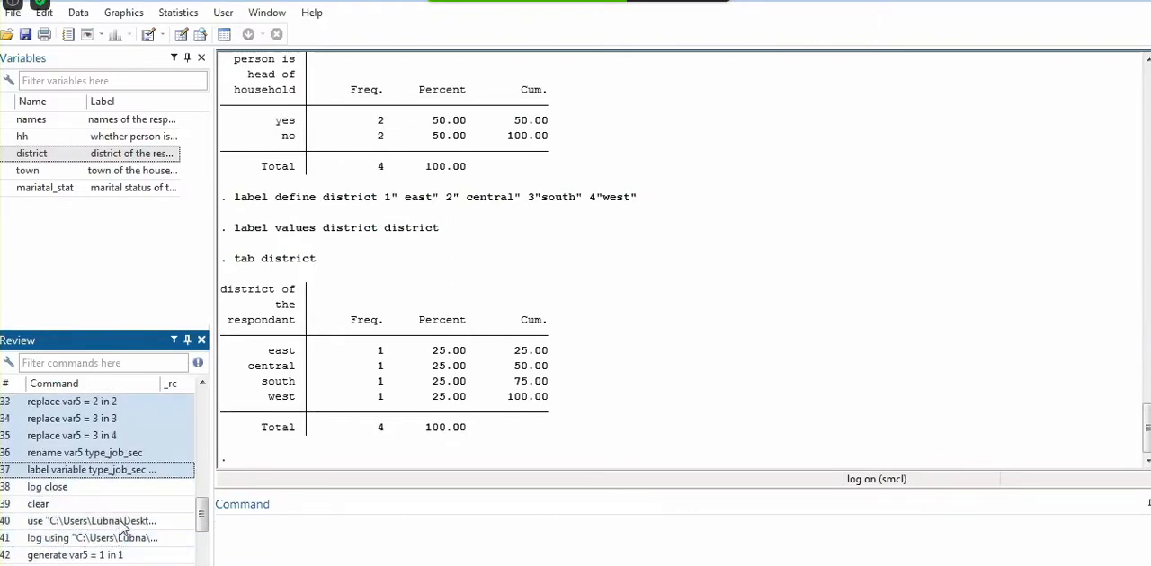
right_click(118, 436)
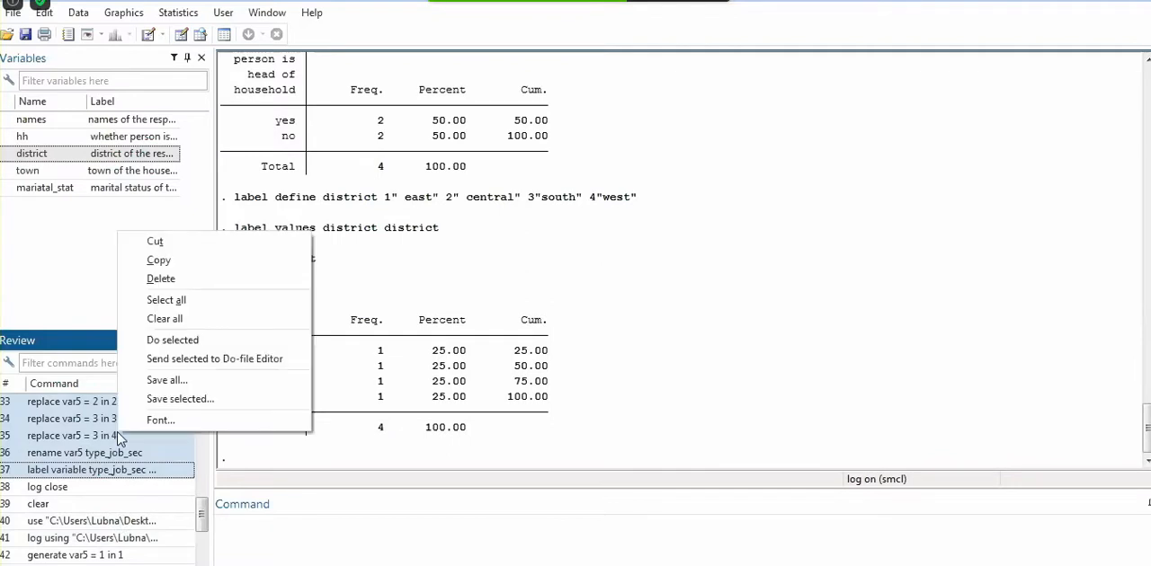
click(174, 261)
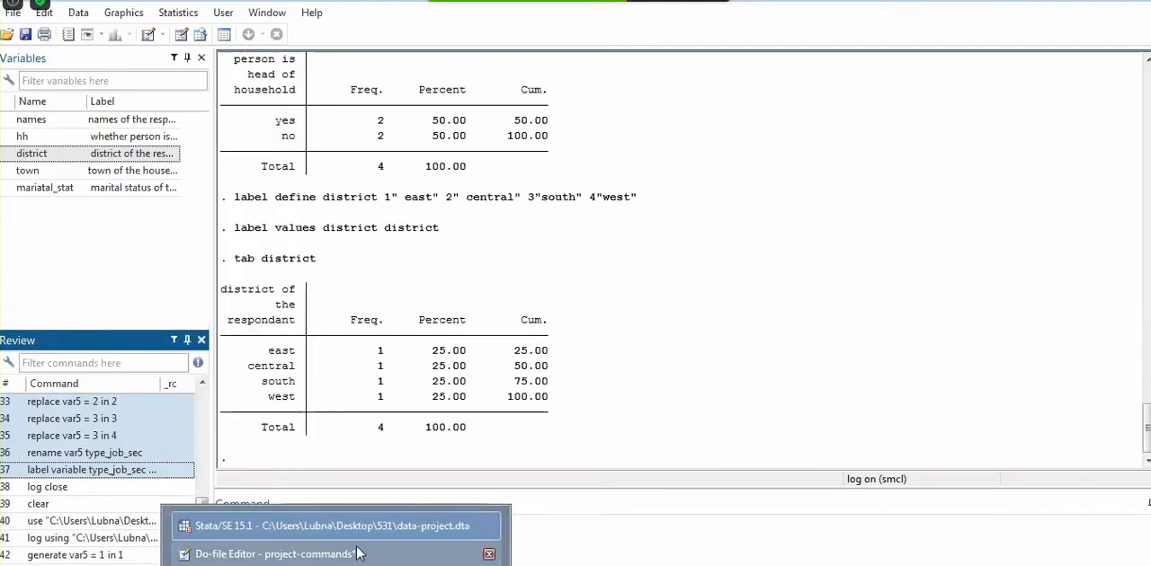
In the project-commands do-file, complete the dotted comment separator after the town label and paste the copied commands below it
click(357, 554)
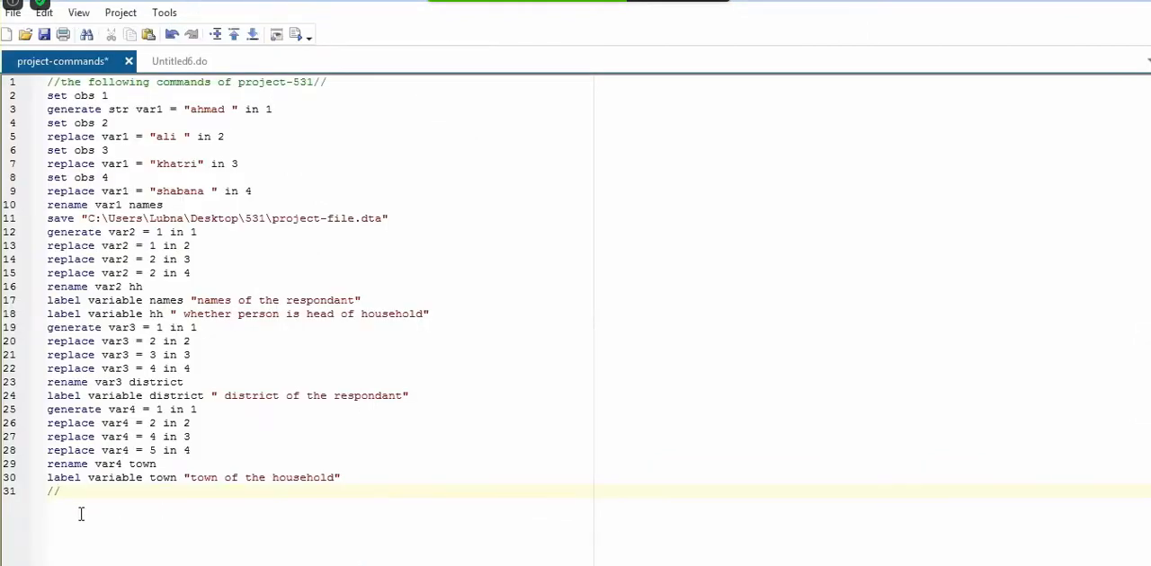
text(.......................//)
key(Return)
right_click(78, 513)
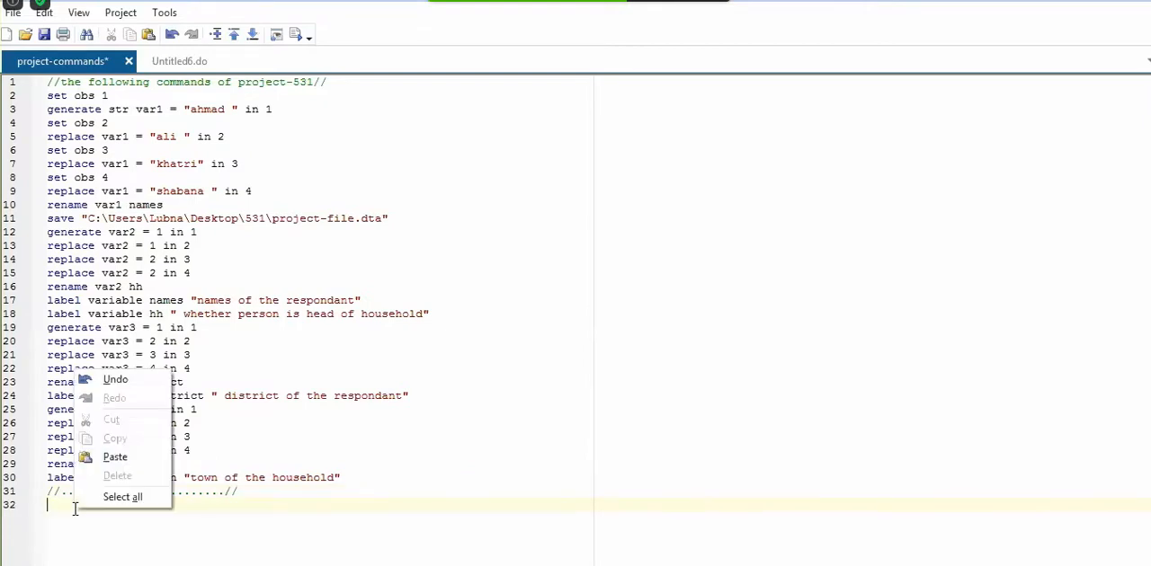
click(115, 456)
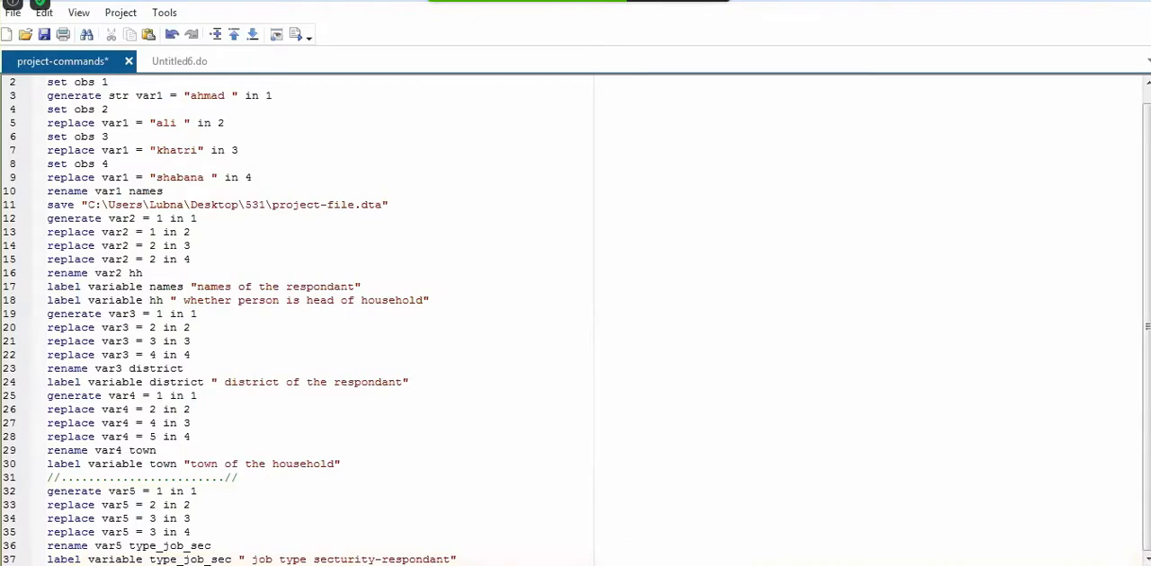
key(Return)
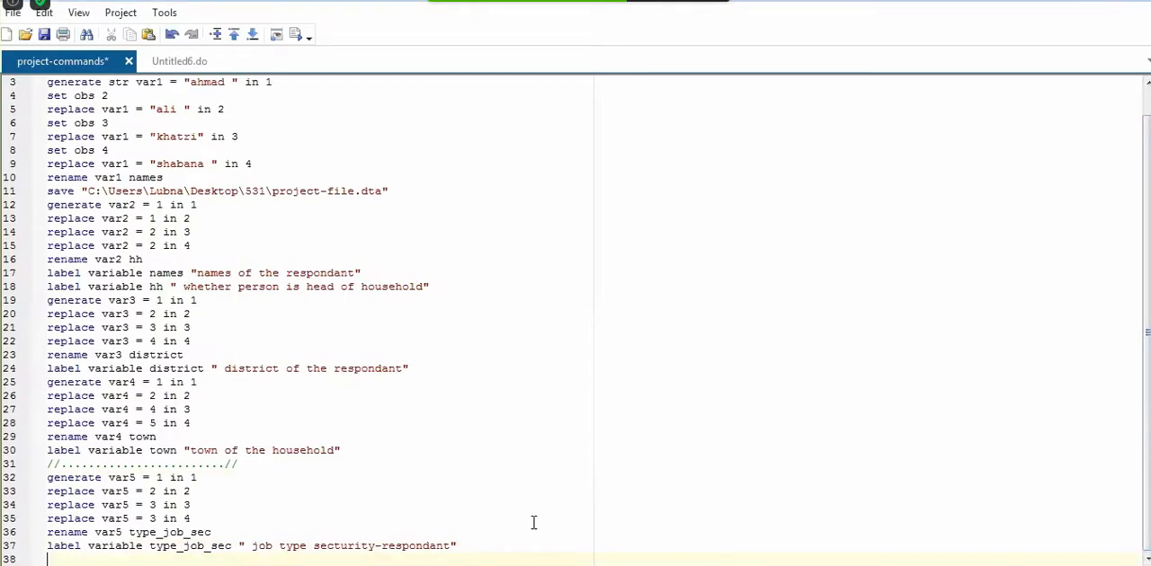
Copy history commands 42 to 54 in the main Stata window, from generate var5 = 1 in 1 through tab district
mouse_move(266, 562)
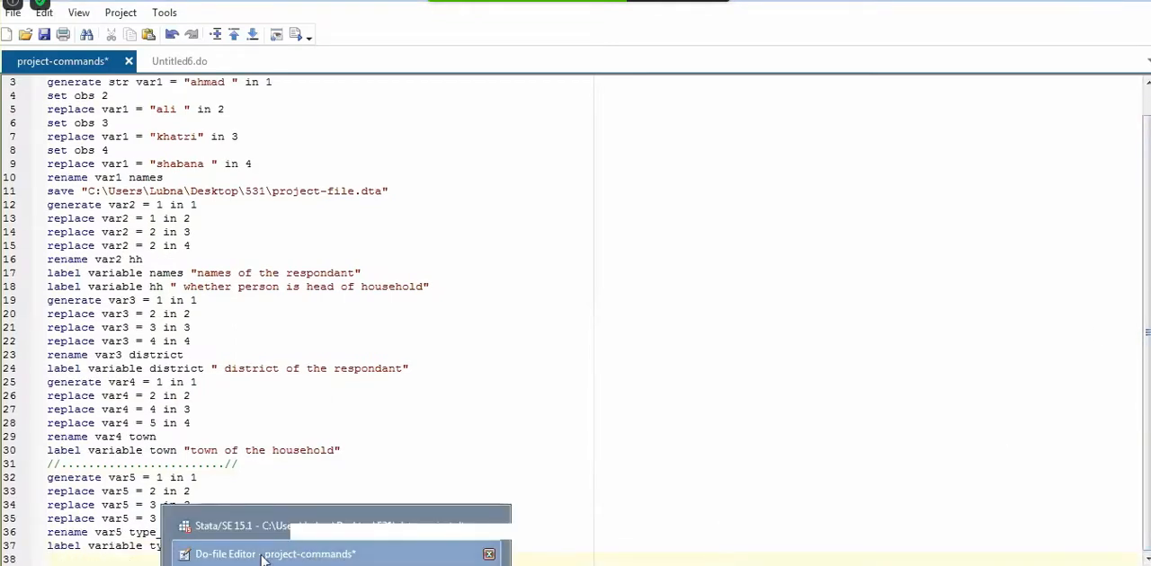
click(333, 526)
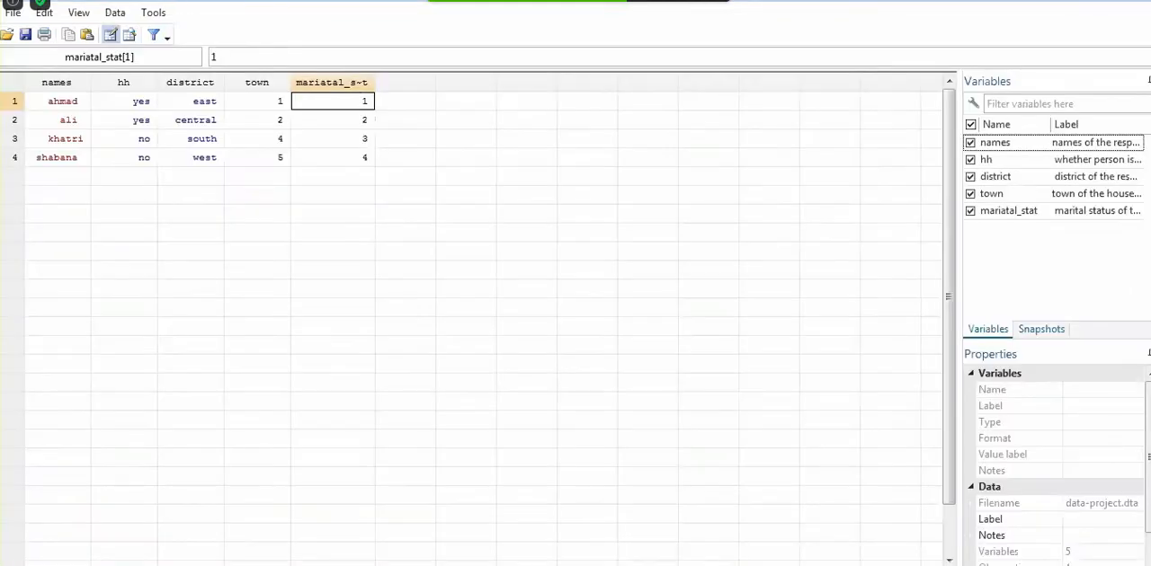
click(1091, 2)
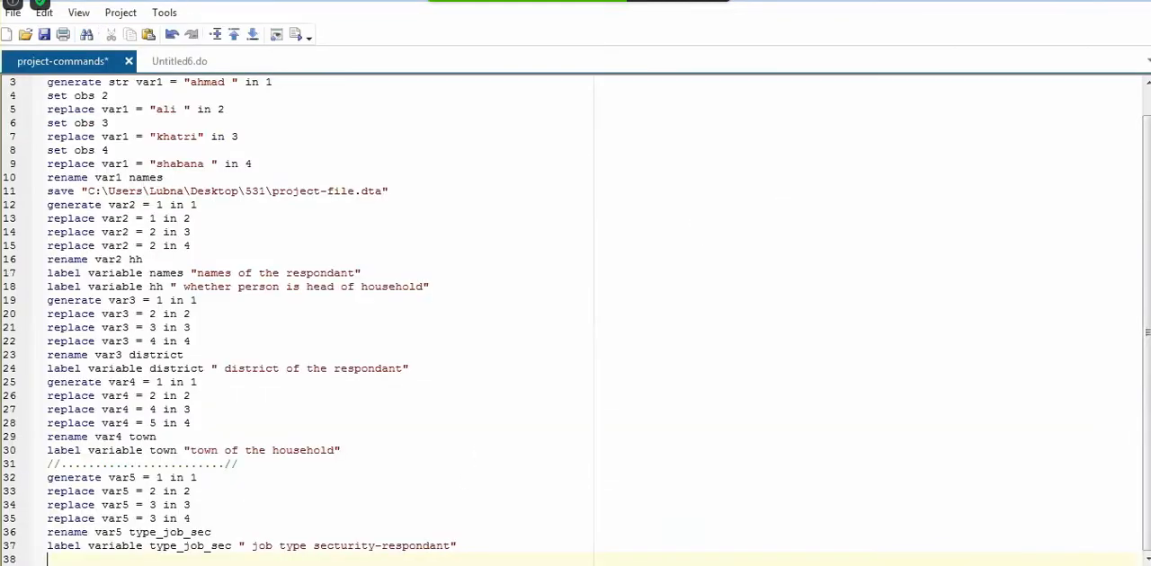
mouse_move(333, 563)
click(332, 531)
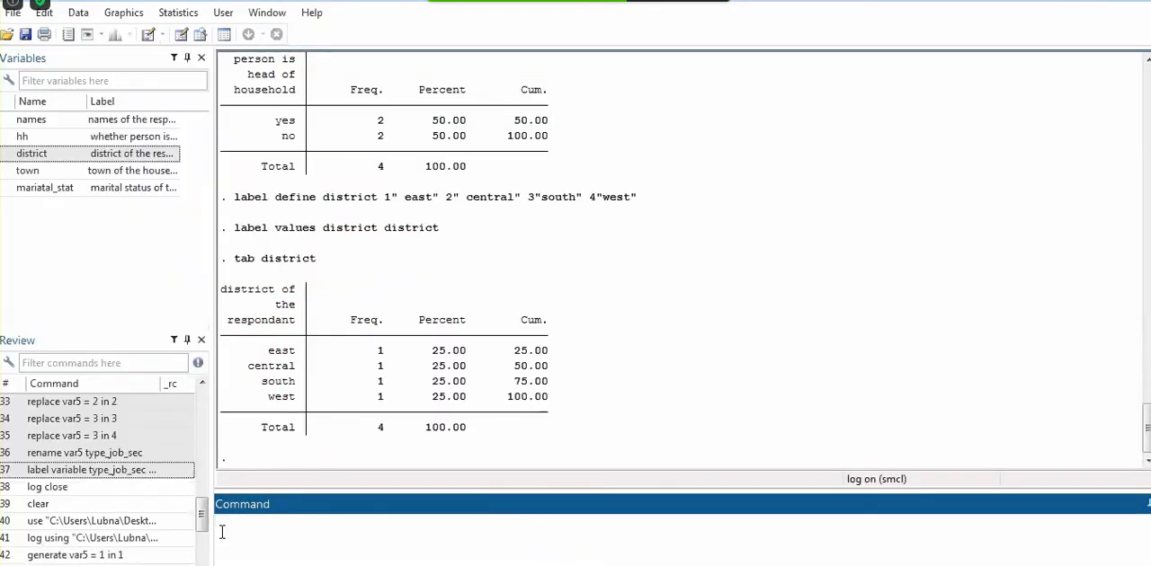
click(157, 539)
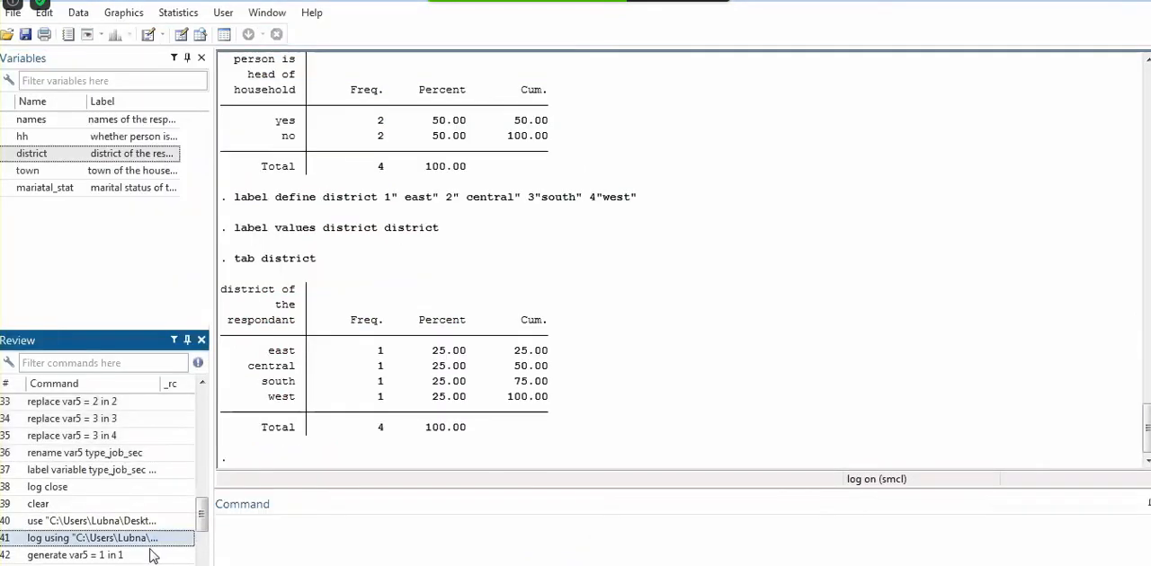
click(140, 556)
key(shift+Down)
key(shift+Down)
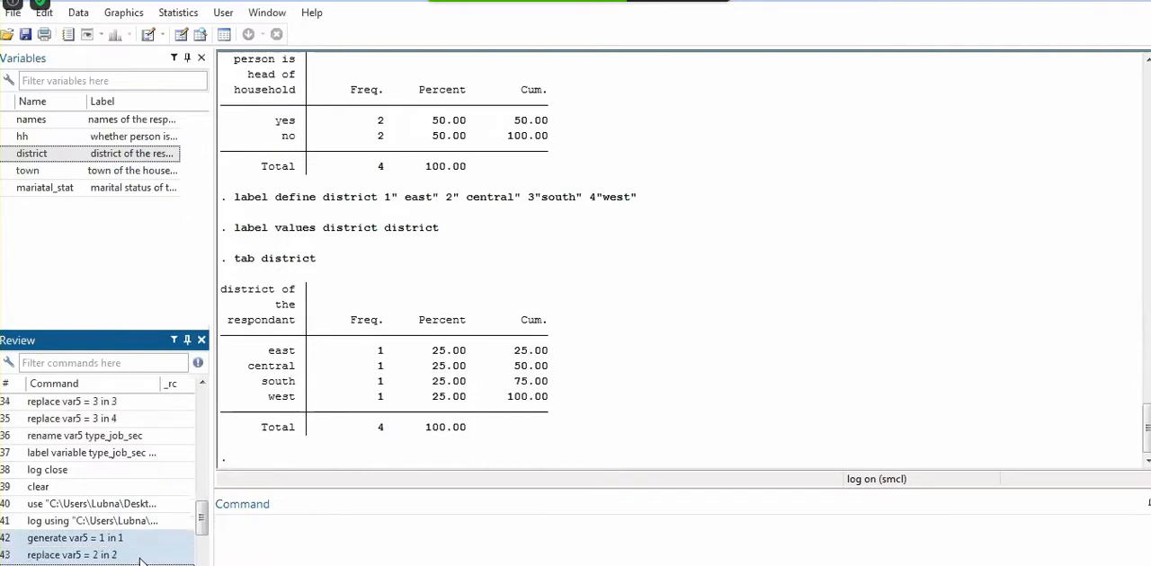
key(shift+Down)
key(shift+Down)
key(shift+Down)
key(shift+Down)
key(shift+Down)
key(shift+Down)
key(shift+Down)
key(shift+Down)
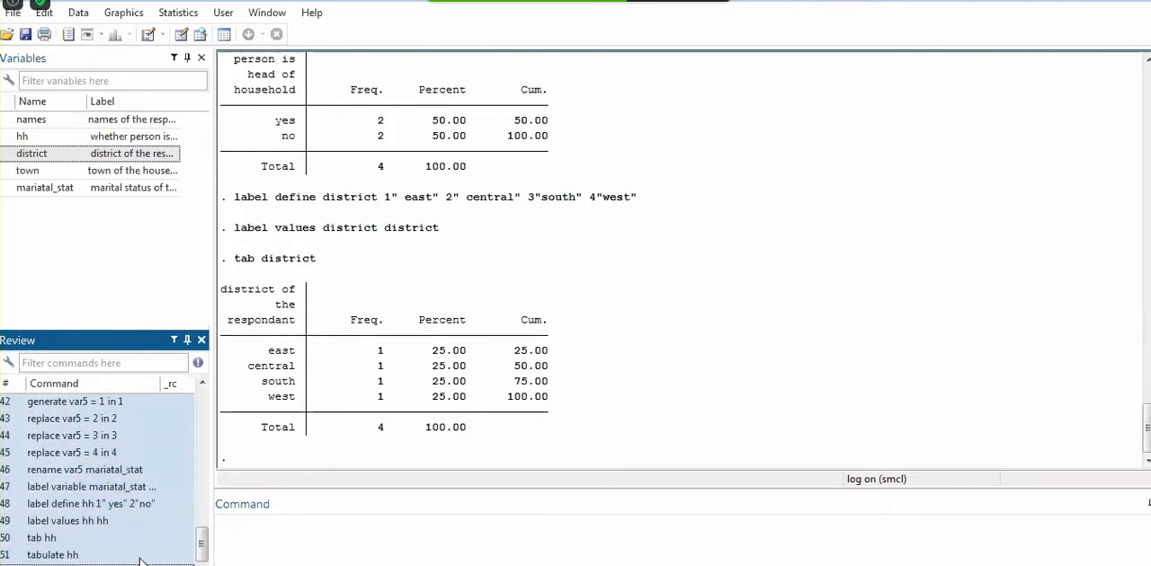
key(shift+Down)
key(shift+Down)
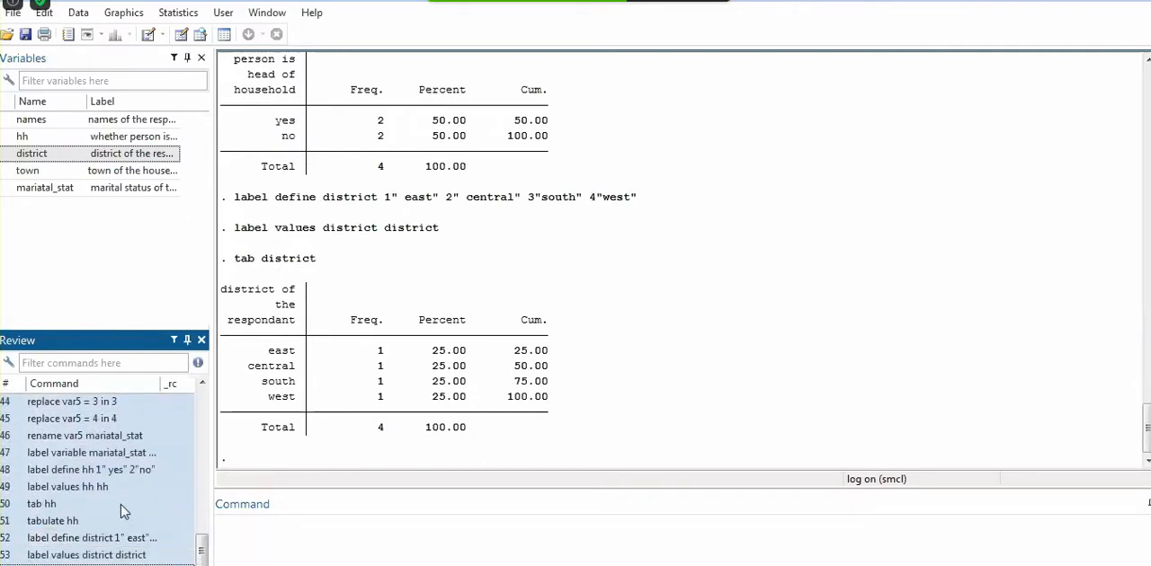
right_click(117, 506)
click(170, 328)
Paste the copied commands below the type_job_sec variable label in the project-commands do-file and save the do-file
mouse_move(336, 565)
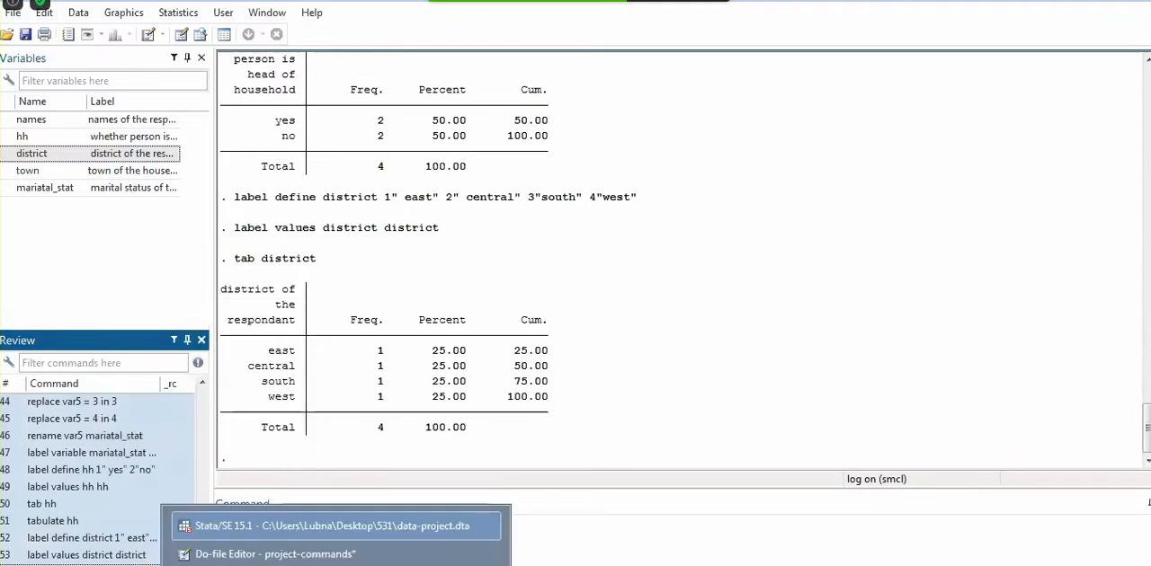
click(270, 554)
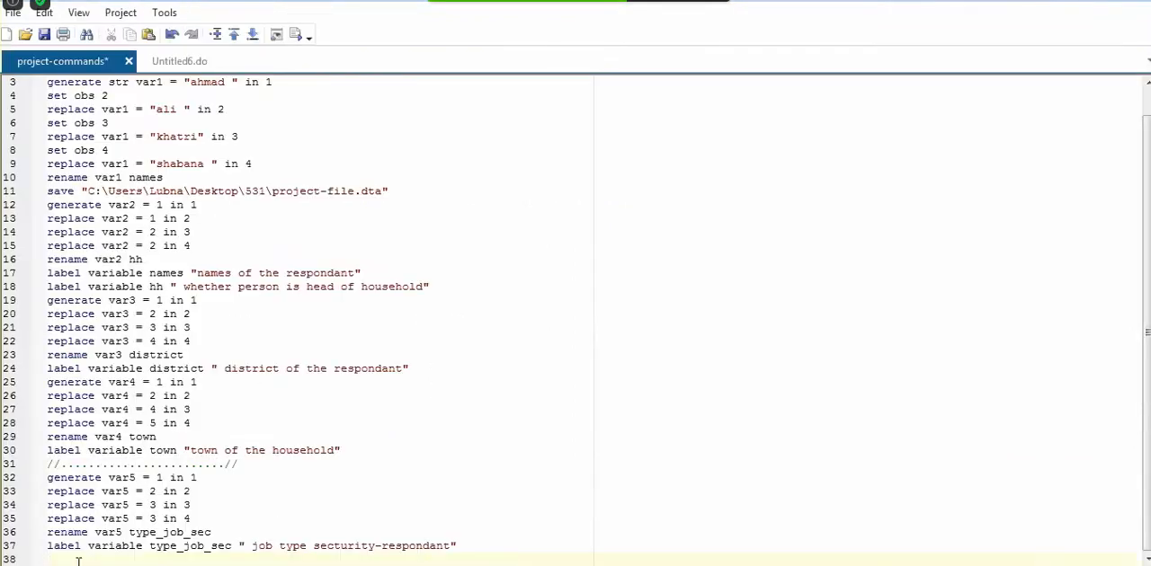
right_click(79, 560)
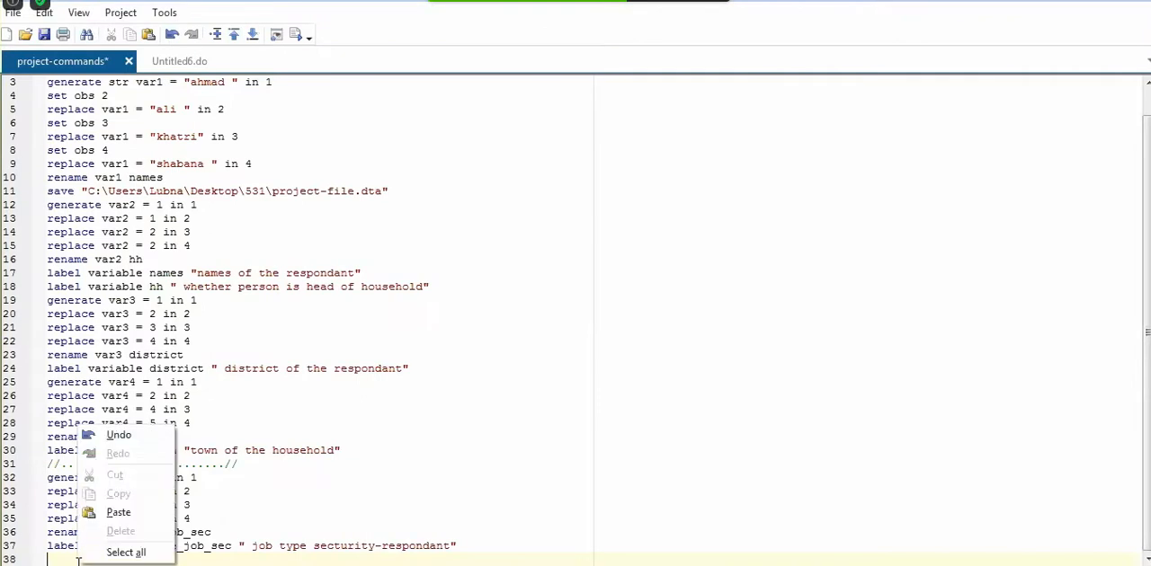
click(118, 513)
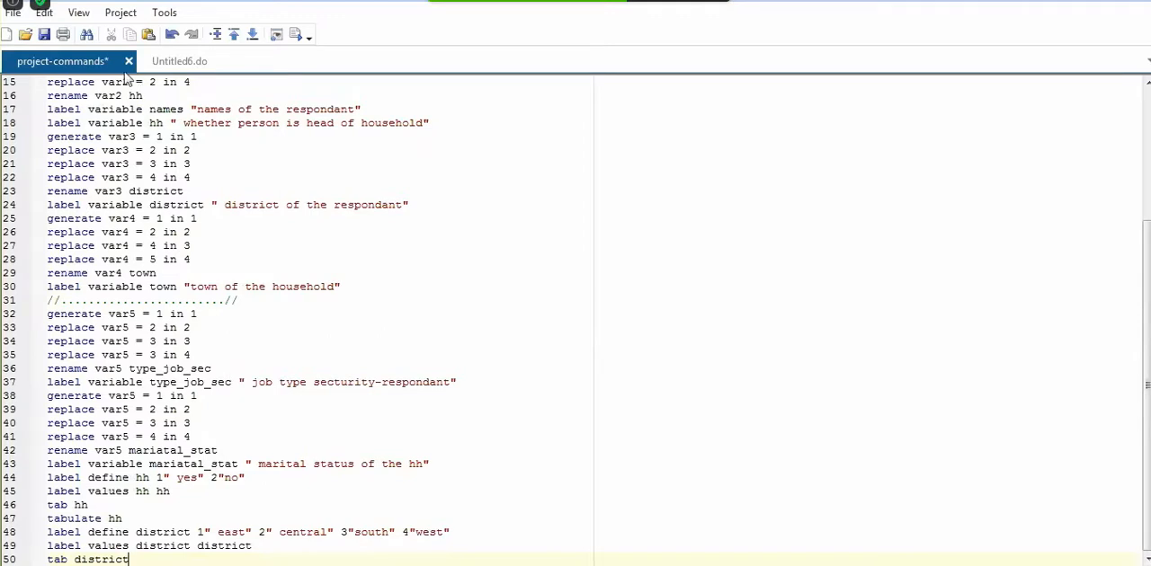
click(44, 36)
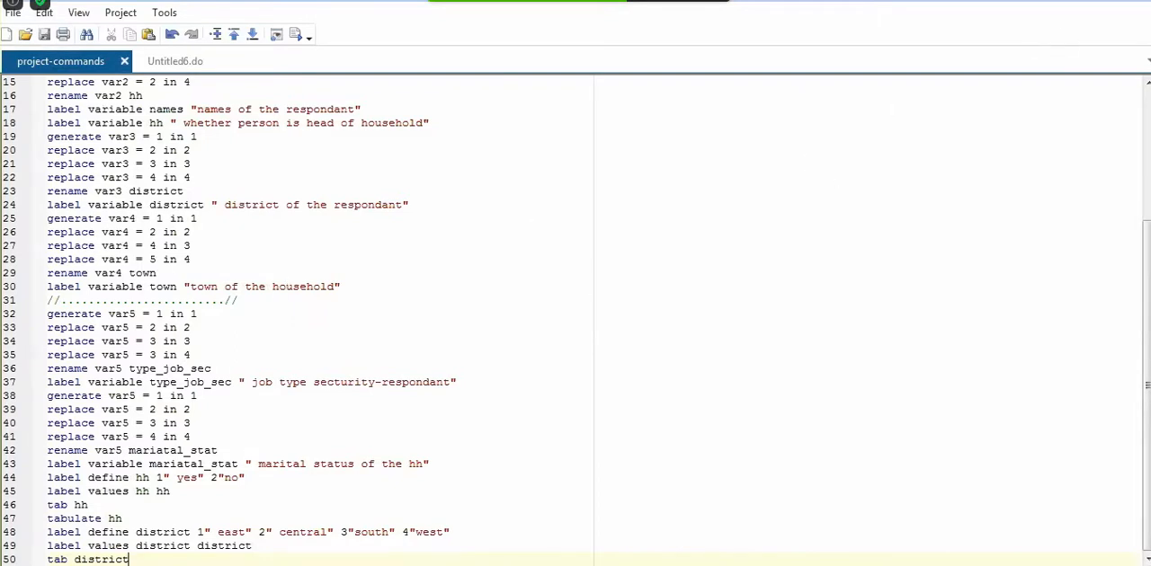
click(1093, 2)
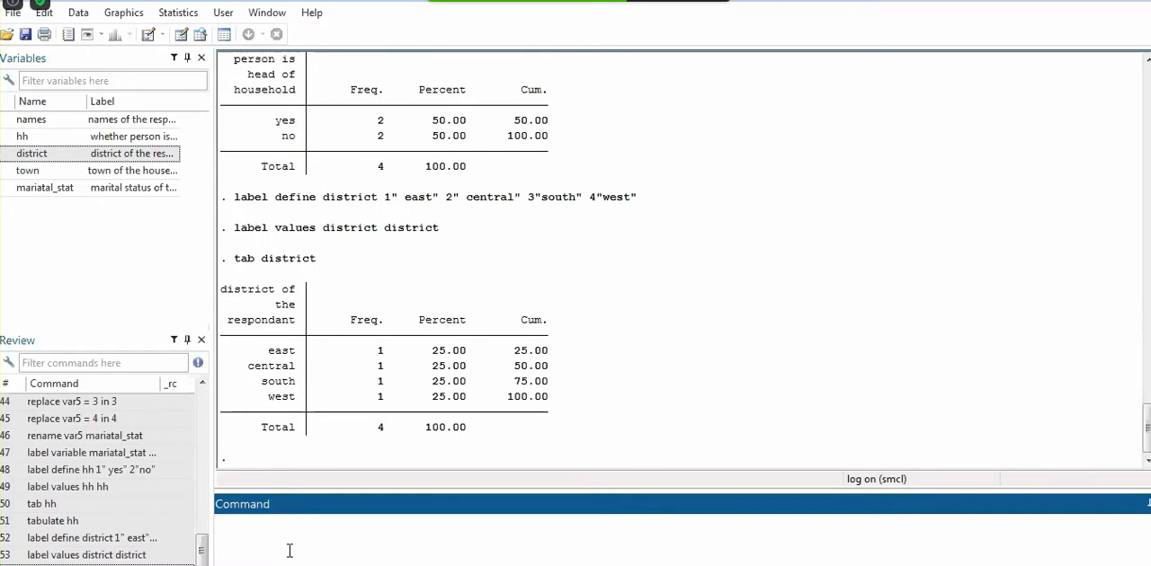
Switch to Excel, look over the solid waste management survey data and an empty worksheet, and return to Stata
click(290, 565)
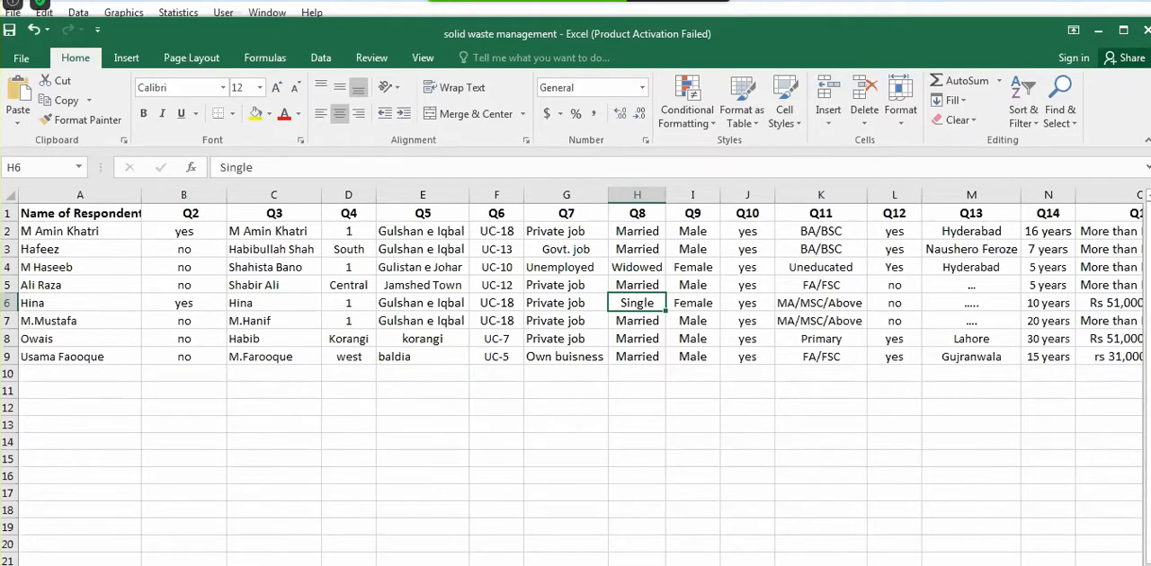
click(164, 565)
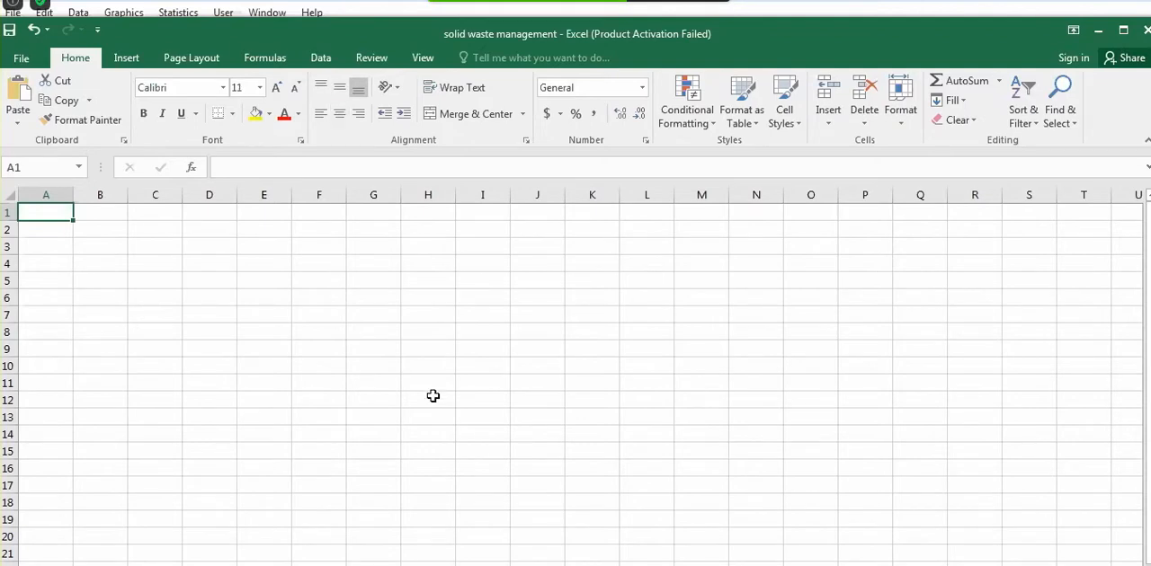
click(371, 465)
click(80, 216)
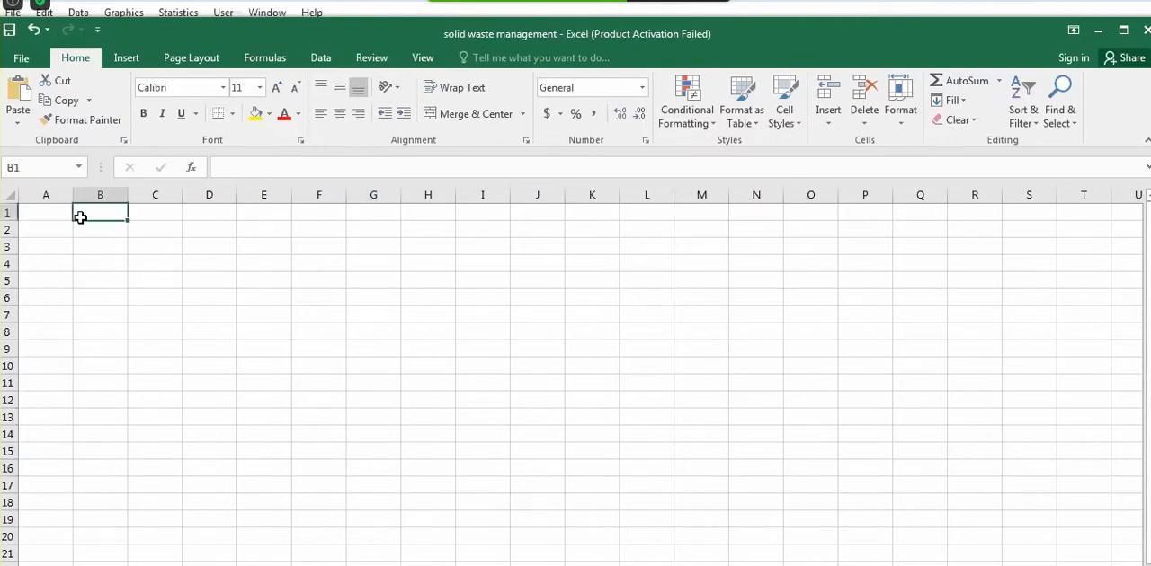
click(57, 214)
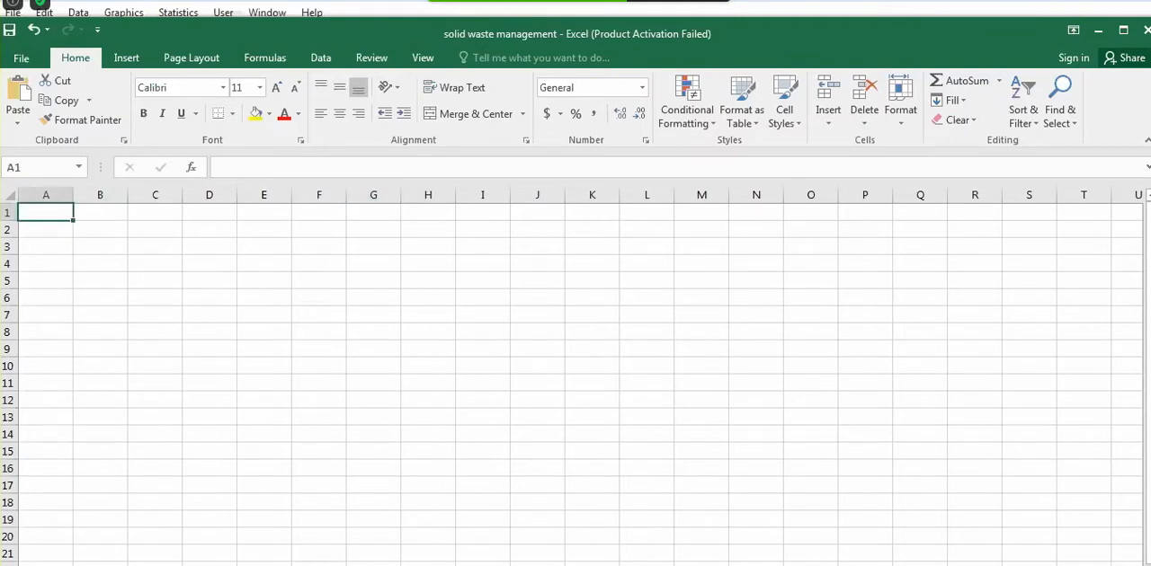
click(388, 565)
click(302, 565)
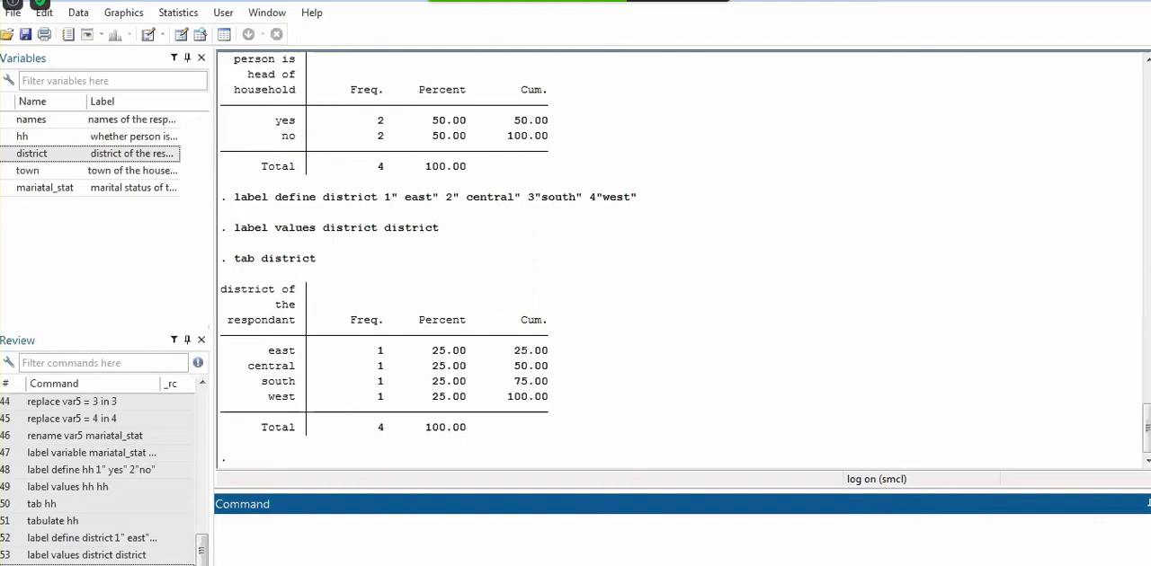
mouse_move(336, 564)
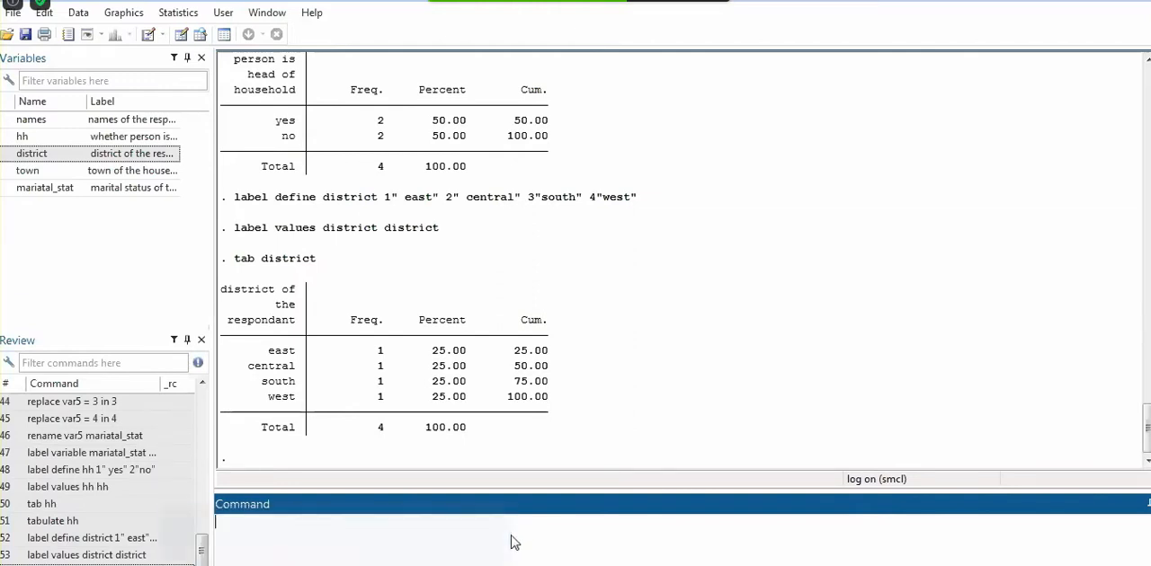
click(85, 19)
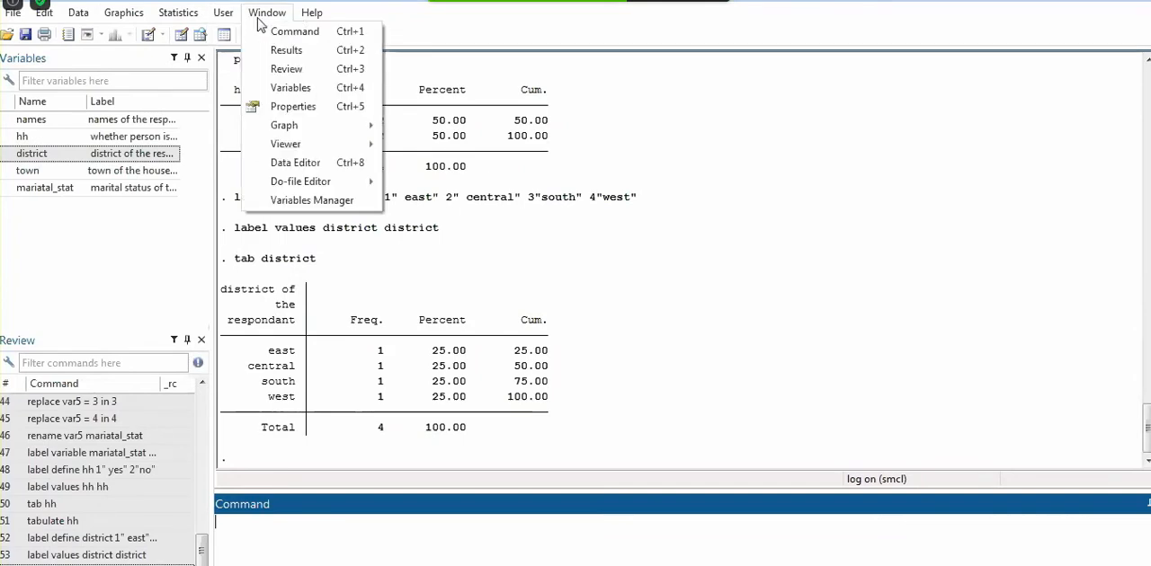
mouse_move(330, 27)
mouse_move(18, 16)
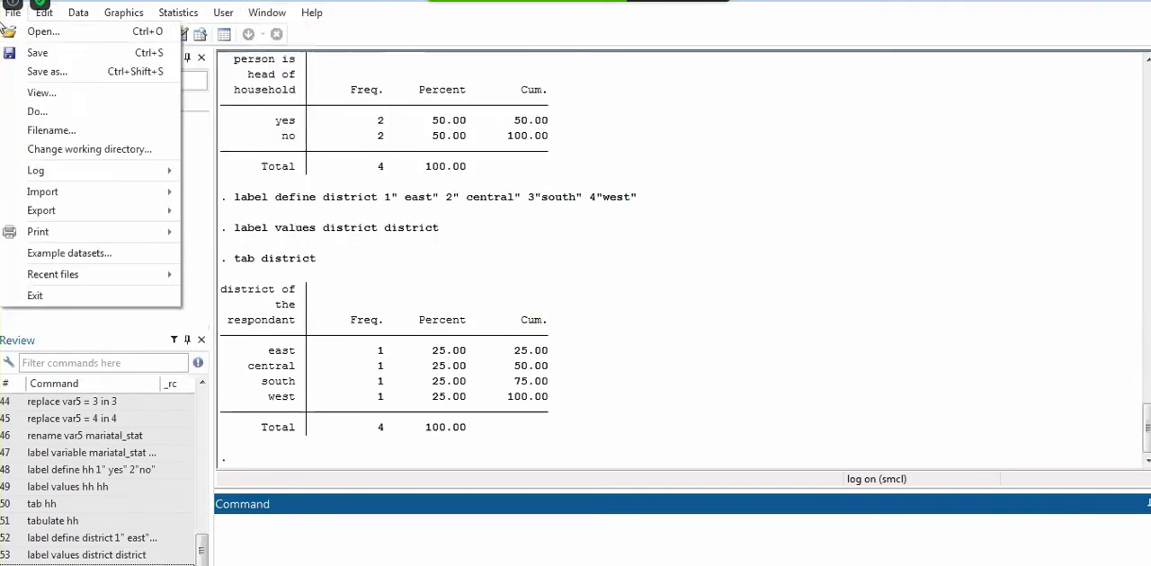
mouse_move(184, 14)
mouse_move(212, 29)
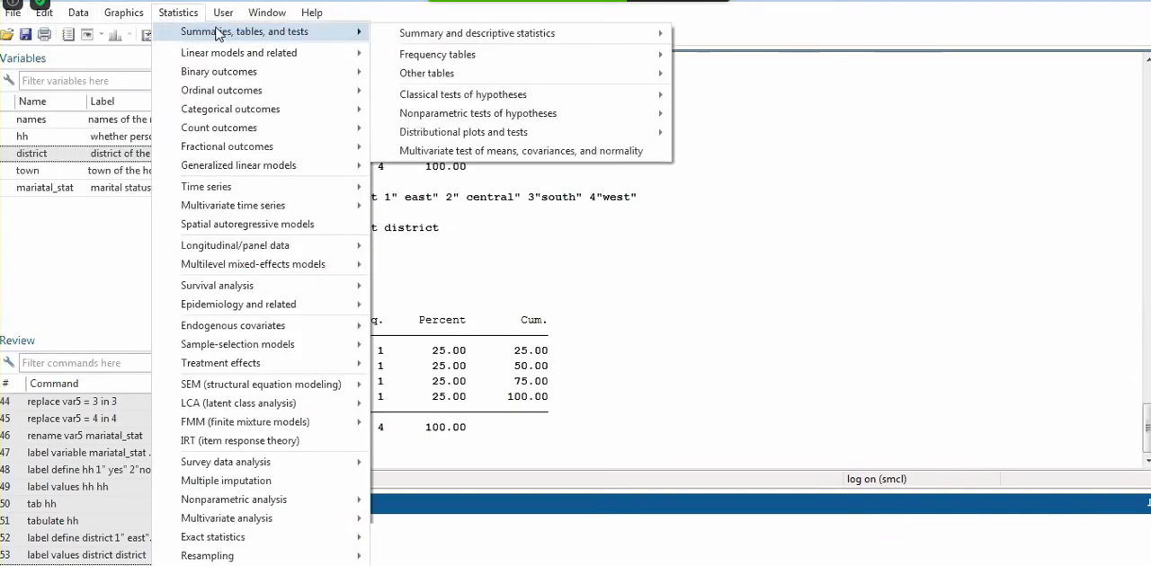
click(179, 12)
click(180, 13)
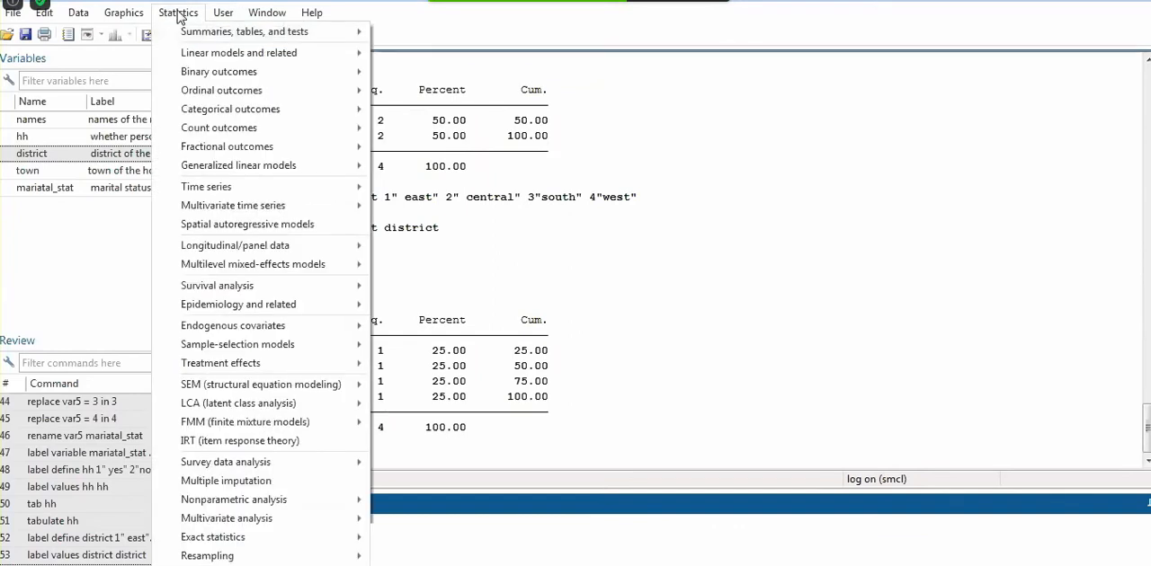
click(99, 248)
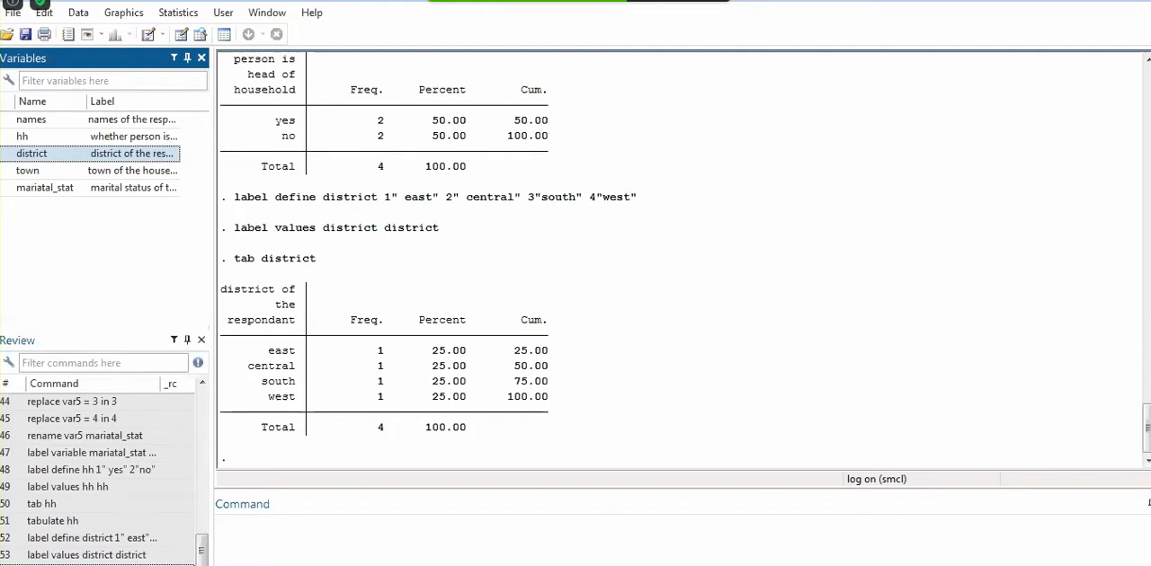
click(282, 558)
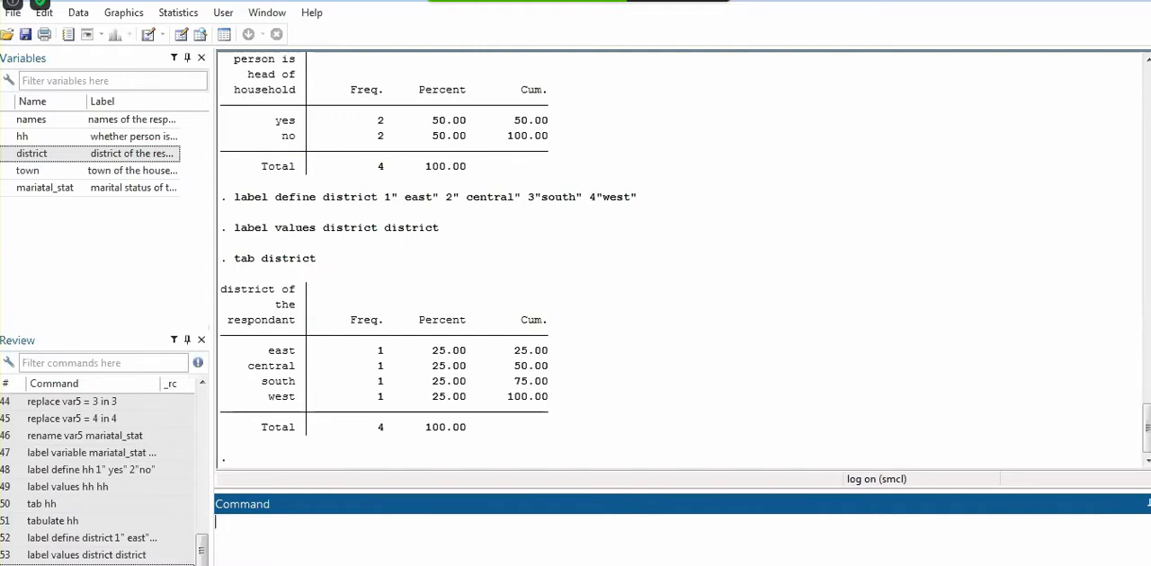
Close the current log file and clear the dataset from memory with the clear command
mouse_move(377, 558)
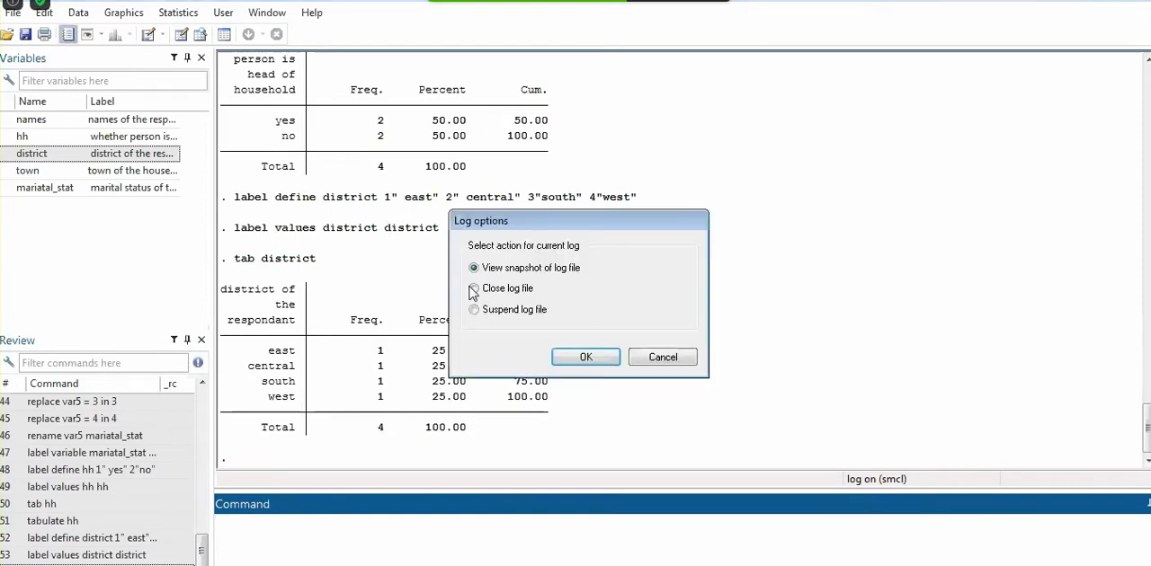
click(472, 289)
click(585, 357)
text(clear)
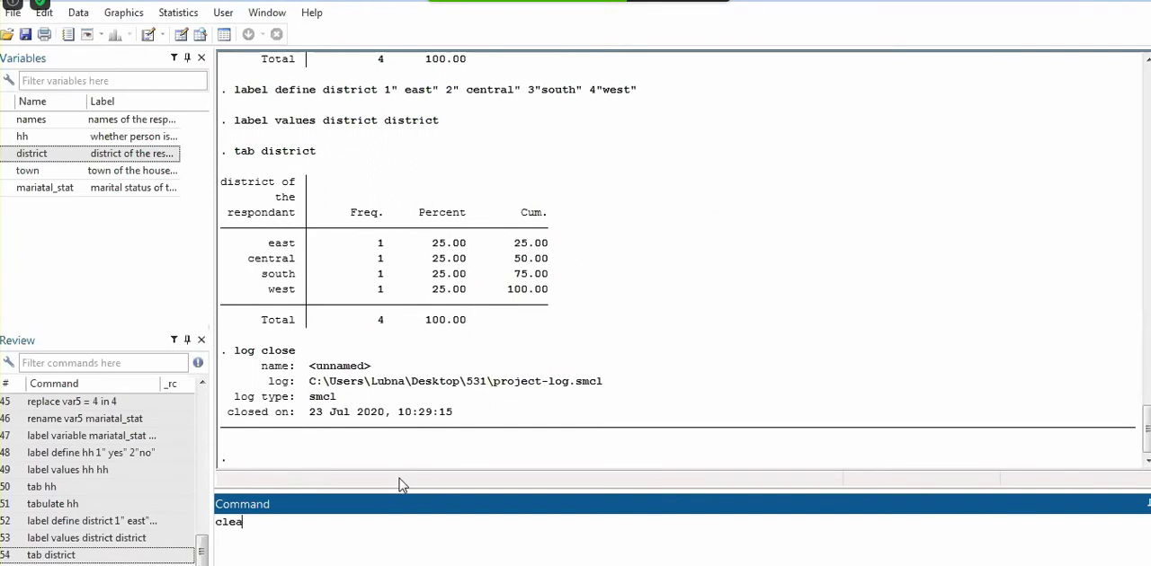
key(Return)
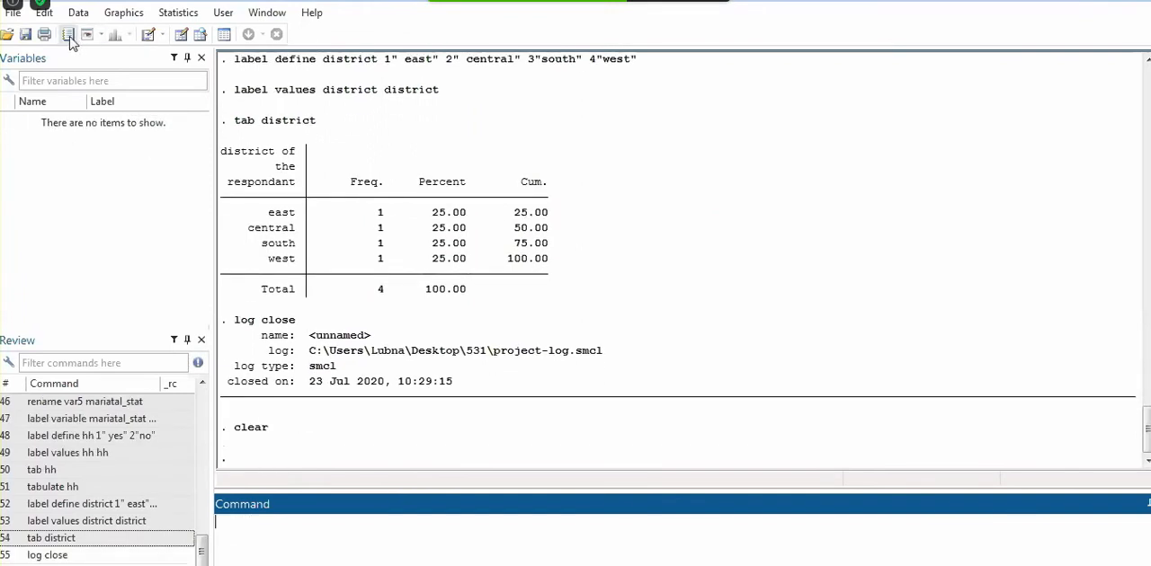
Open the existing project-log file read-only and examine its recorded commands through to the end of the log
click(68, 34)
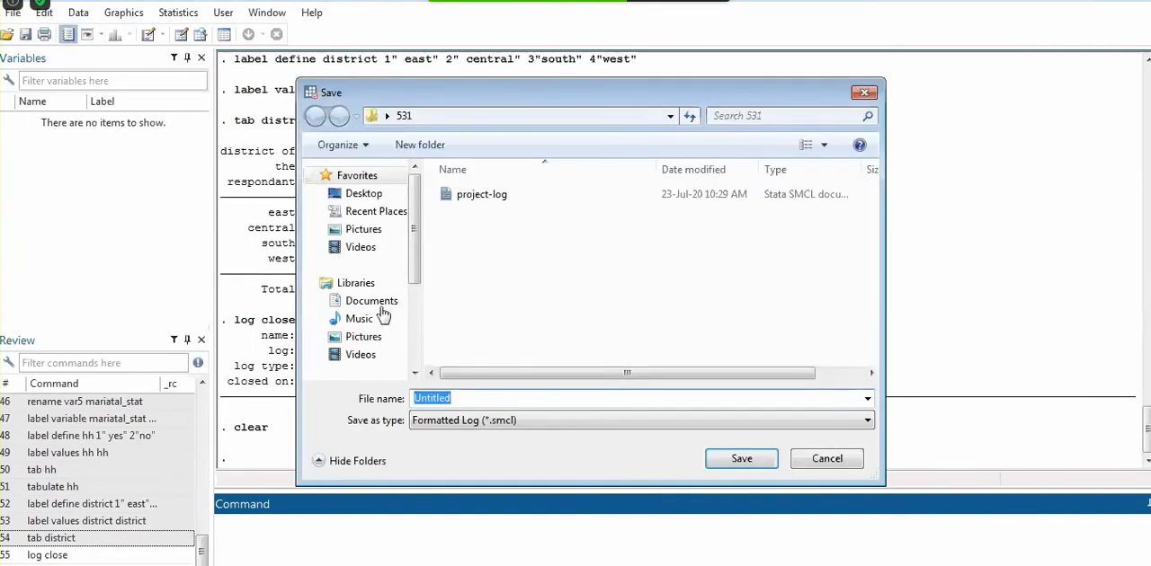
double_click(506, 196)
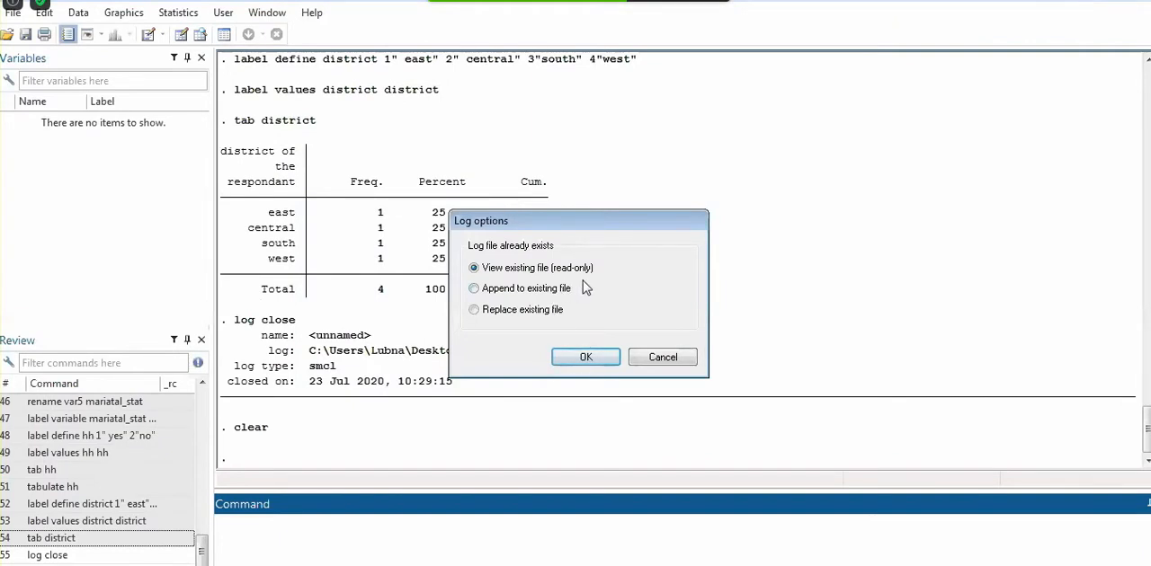
click(586, 357)
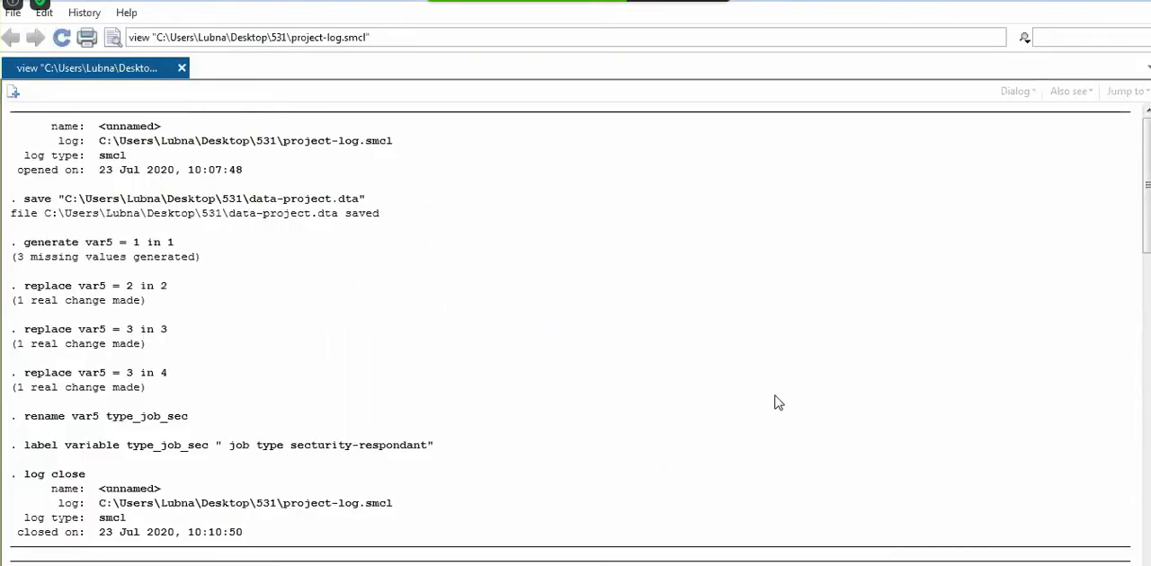
drag(1147, 199, 1147, 509)
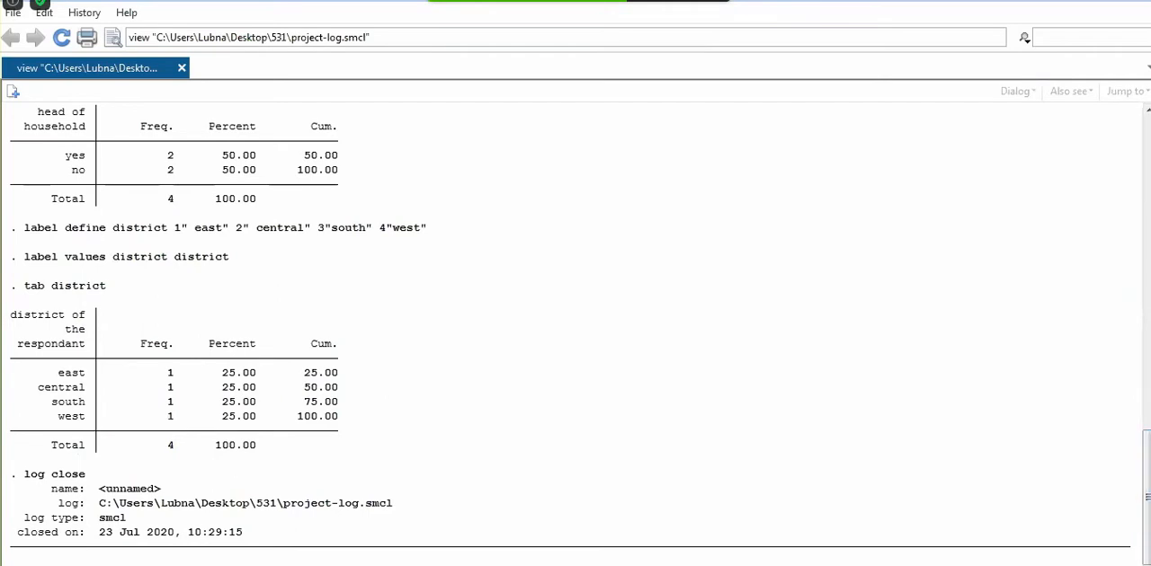
click(1149, 2)
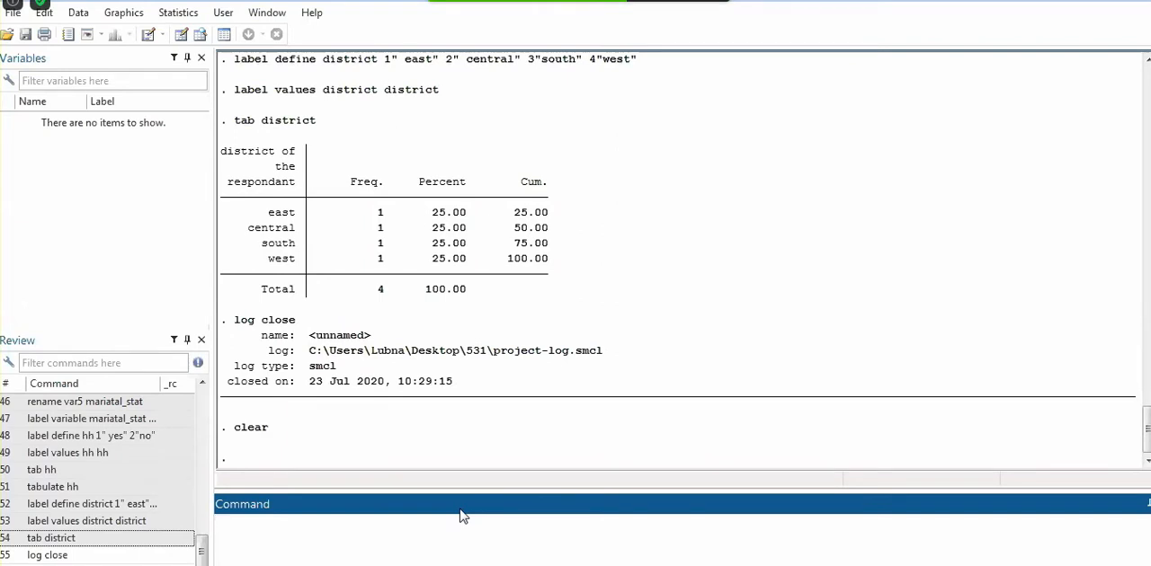
Open the existing project-log file read-only again, review its recorded commands through to the last log close, and close the viewer
click(70, 35)
double_click(485, 195)
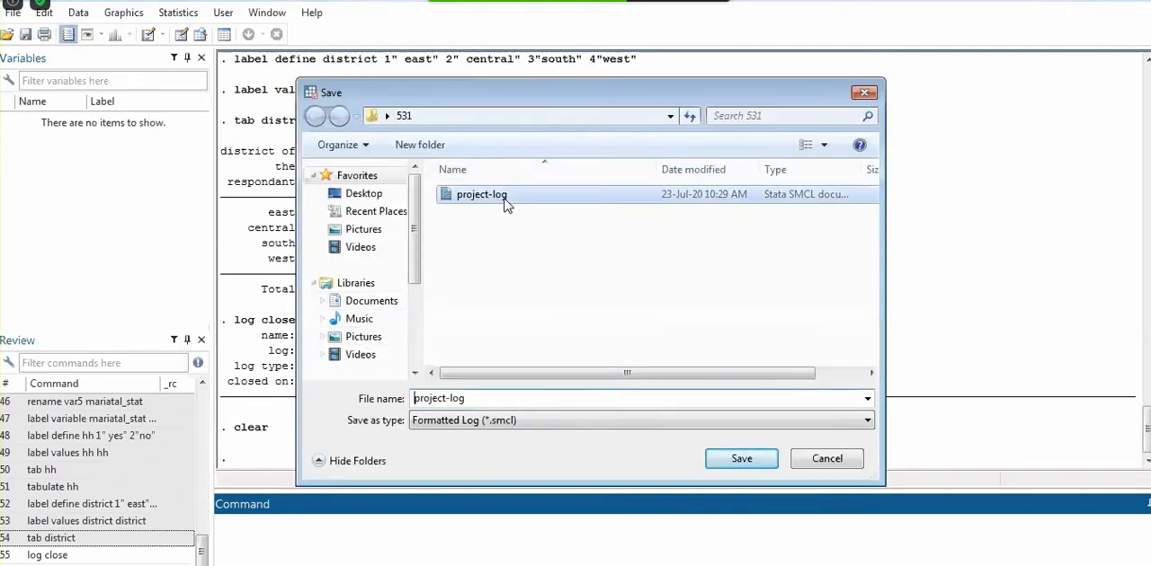
click(583, 361)
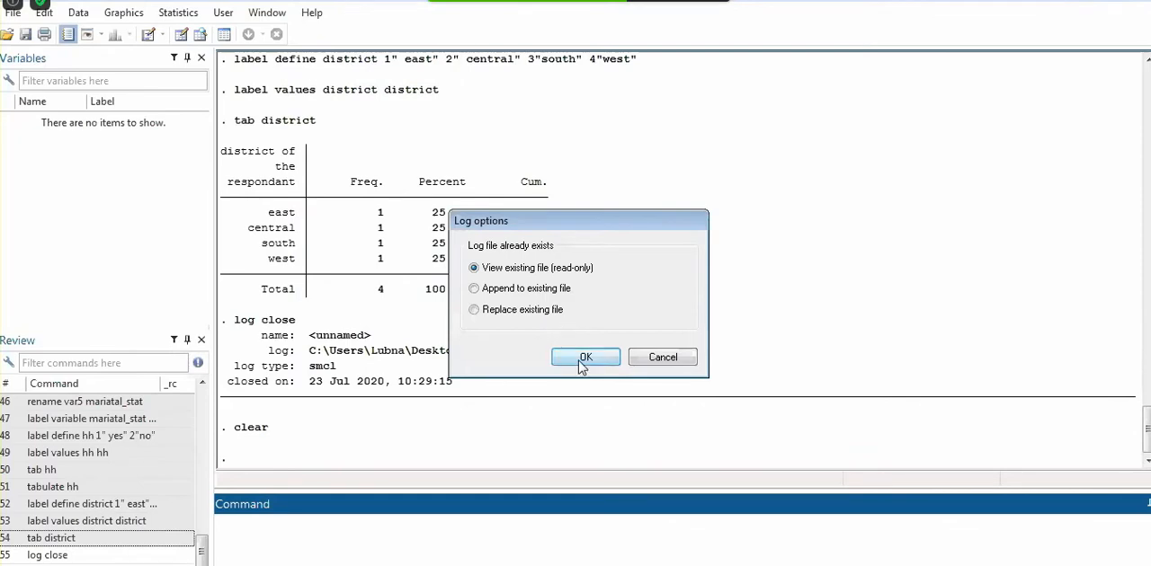
scroll(1108, 289, down, 10)
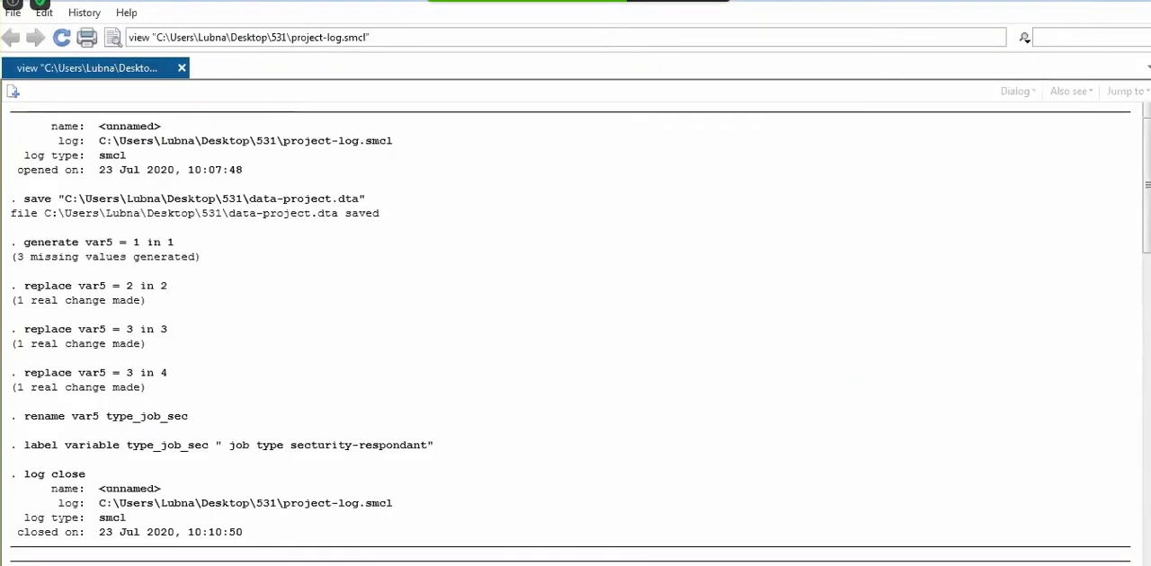
scroll(575, 333, down, 10)
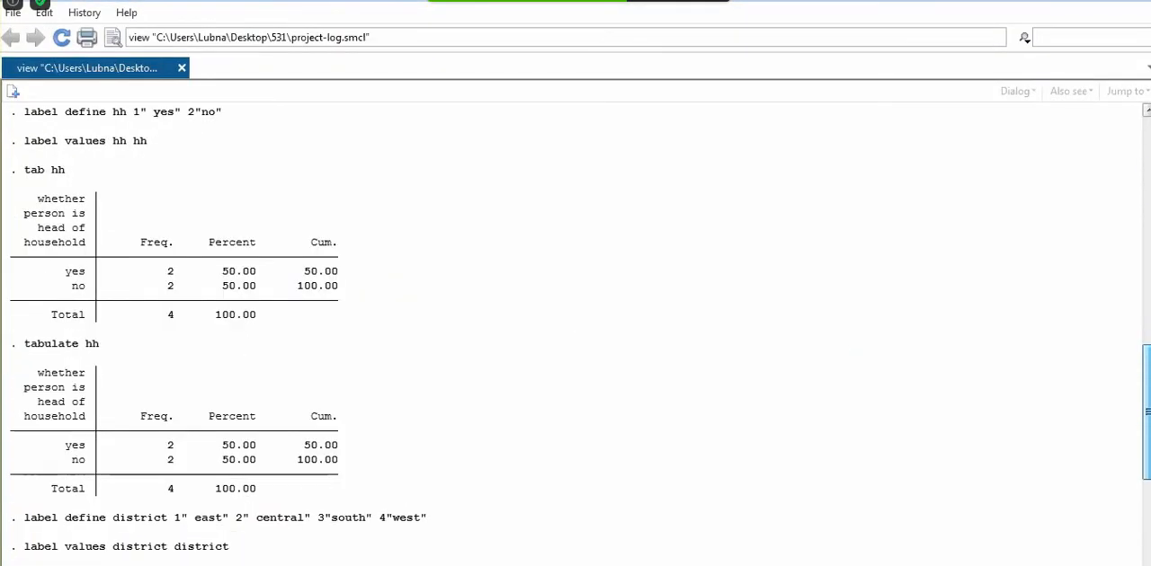
scroll(575, 333, up, 5)
drag(1147, 436, 1147, 497)
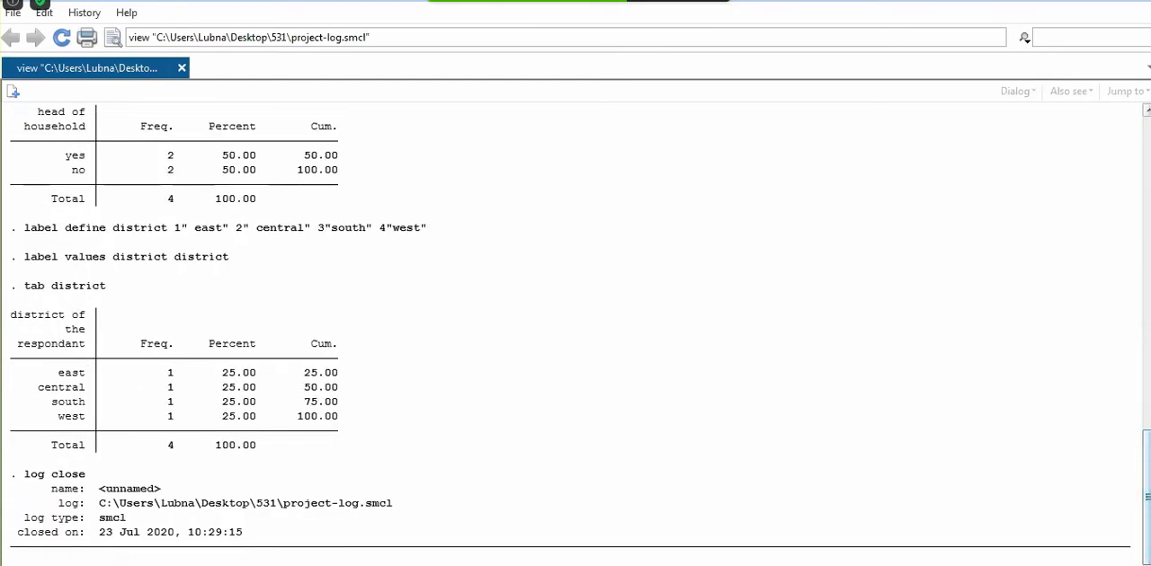
drag(1147, 498, 1147, 184)
click(1145, 5)
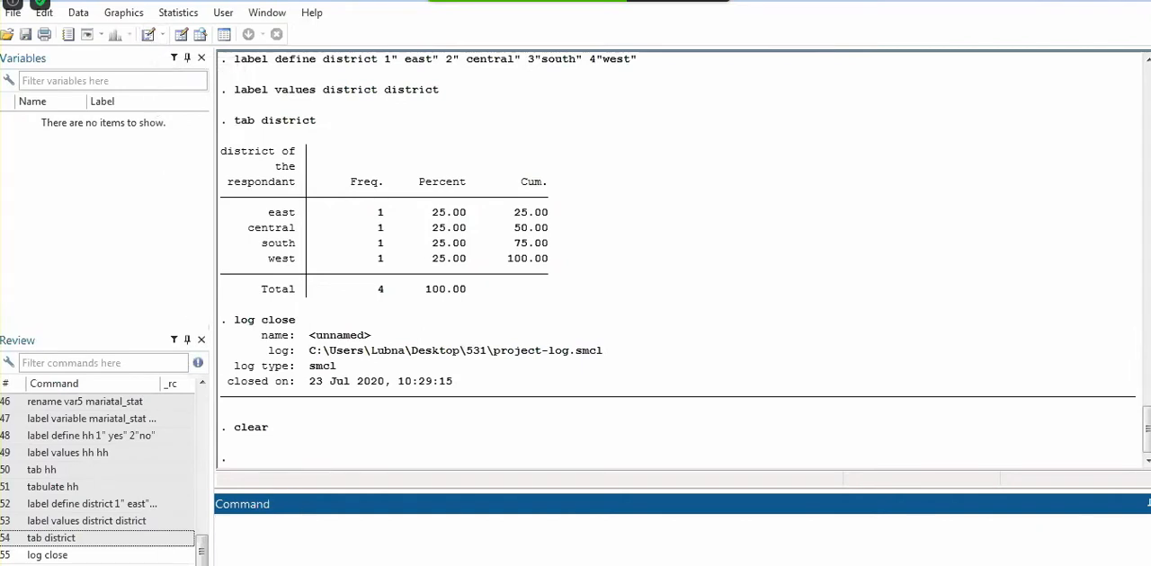
Check the data editor and review the commands saved in the project-commands do-file, returning to the main Stata window
click(335, 565)
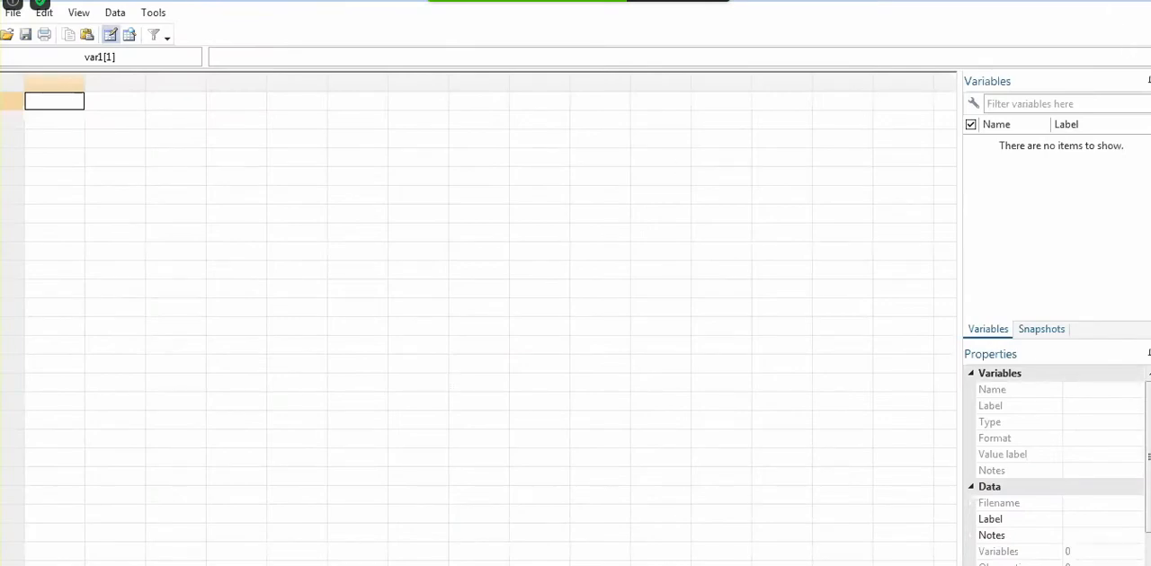
click(1146, 2)
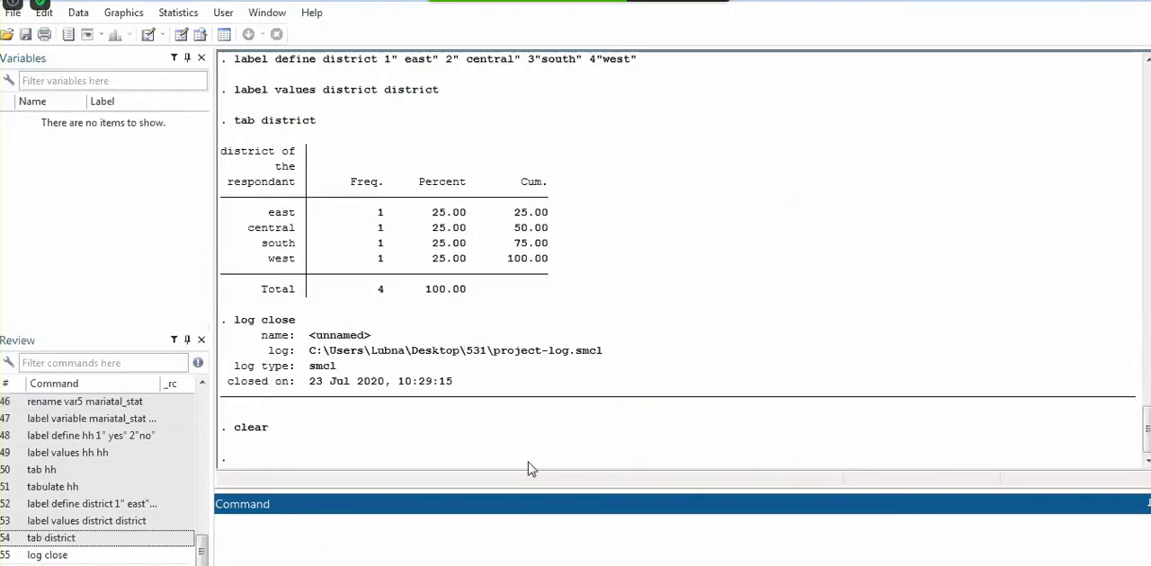
mouse_move(336, 565)
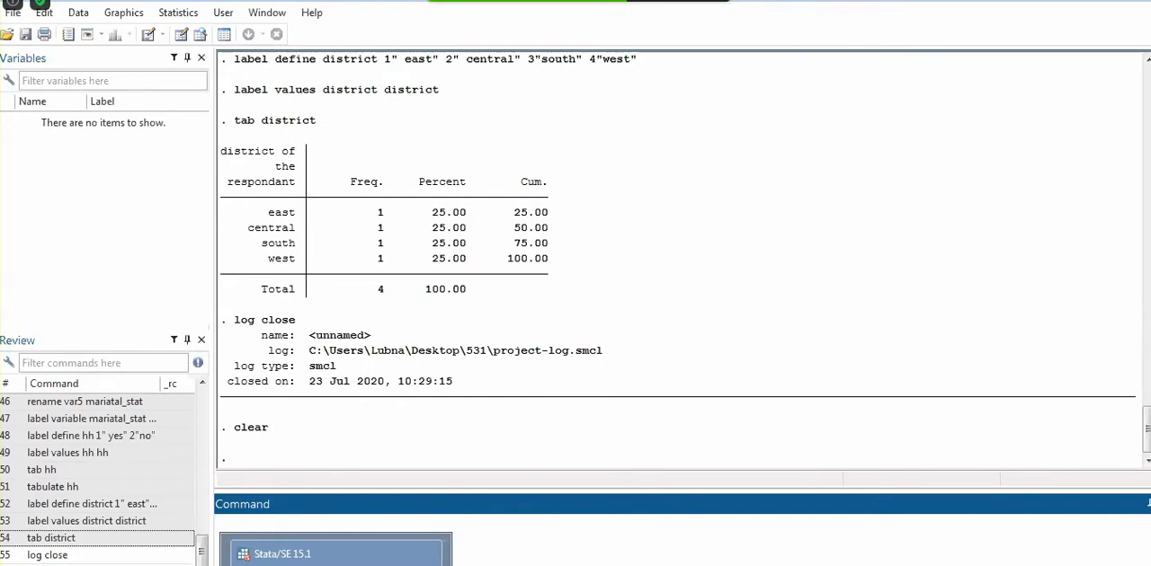
click(335, 565)
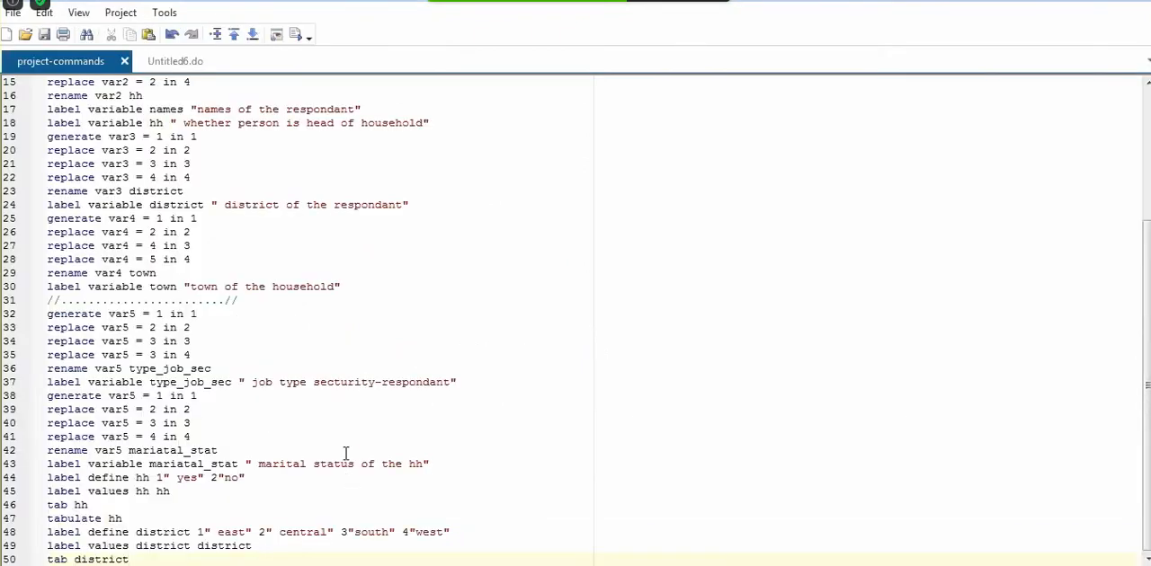
click(553, 258)
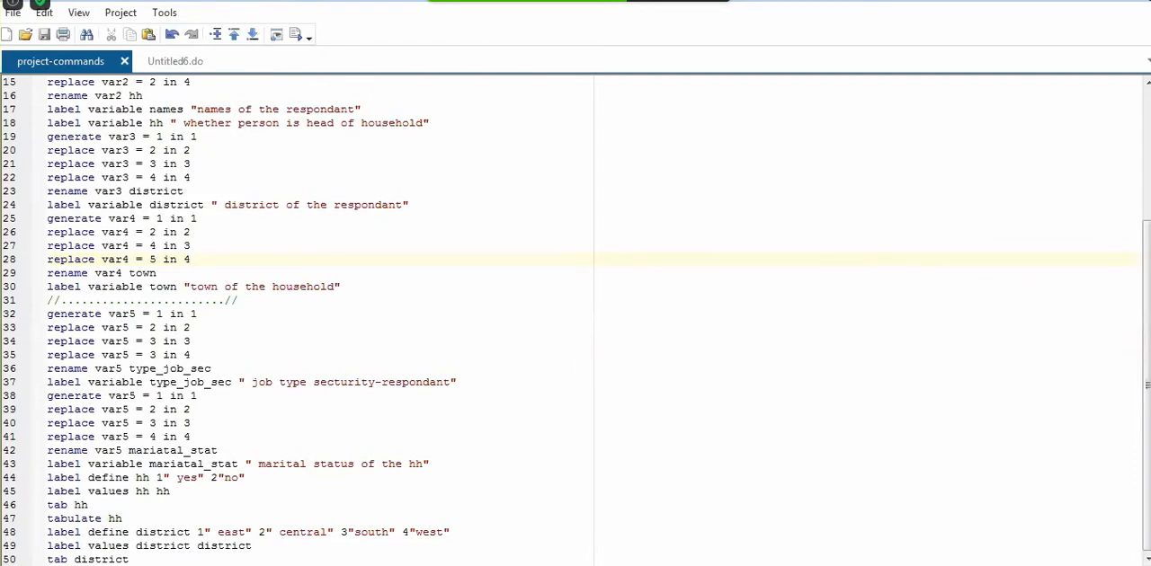
click(1135, 0)
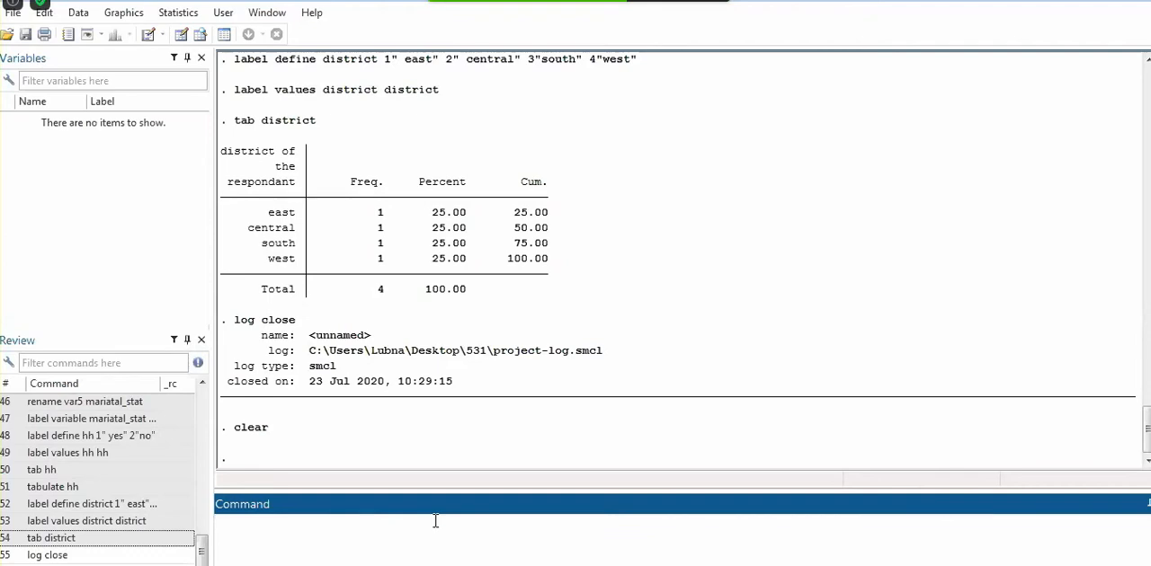
key(alt+Tab)
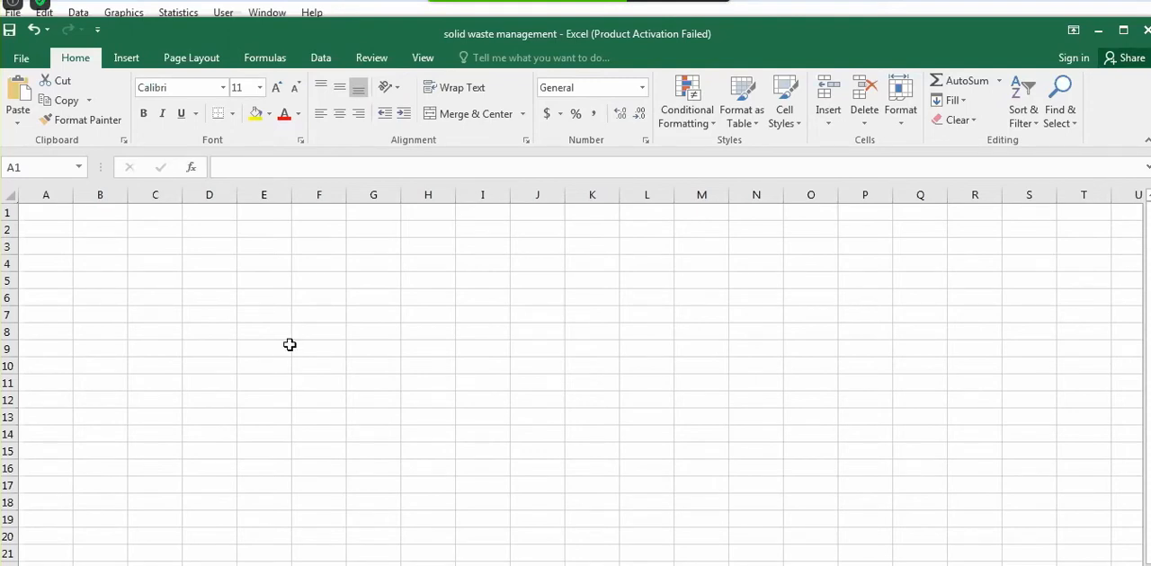
click(61, 209)
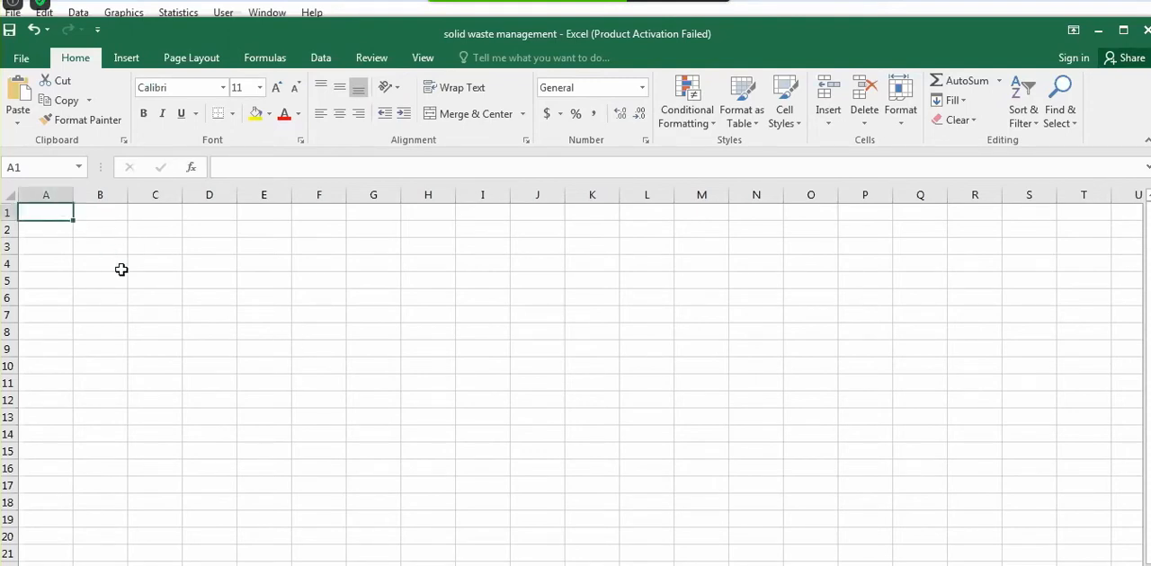
key(alt+u)
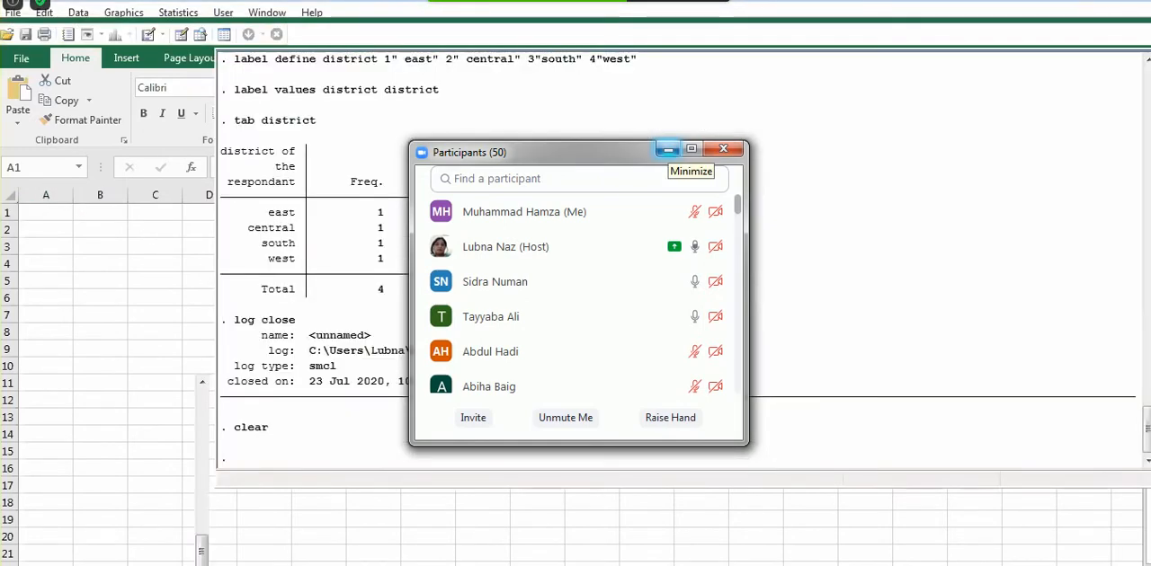
click(667, 150)
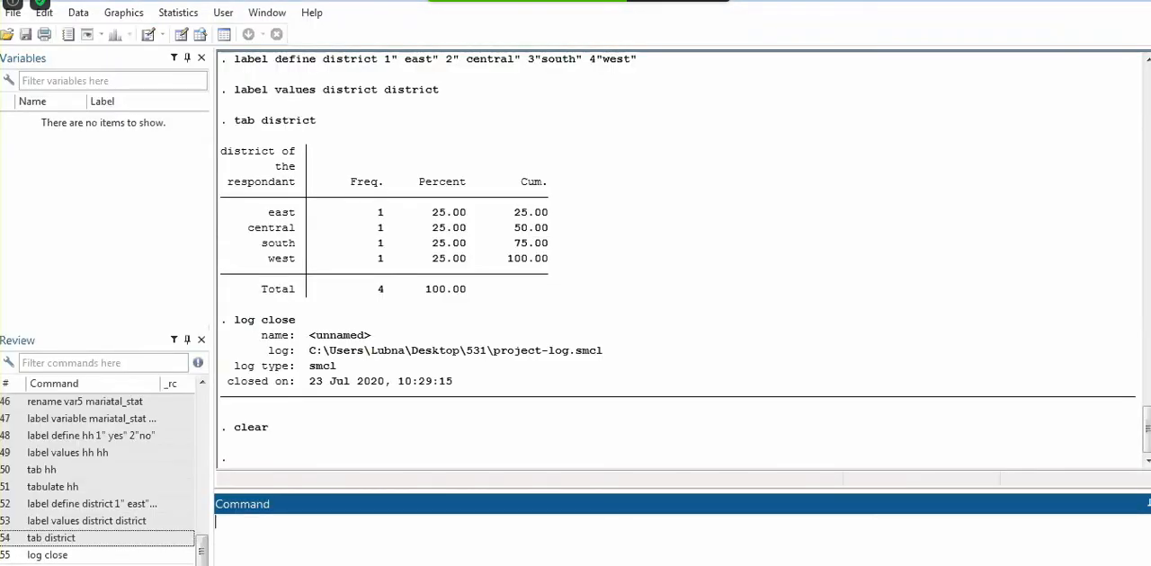
click(386, 564)
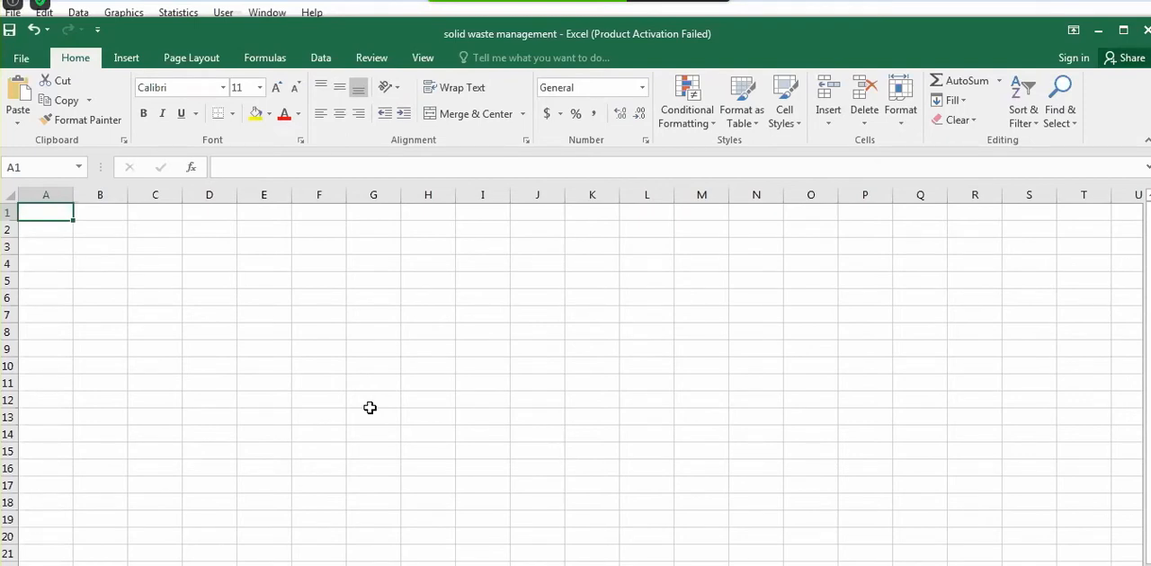
click(365, 564)
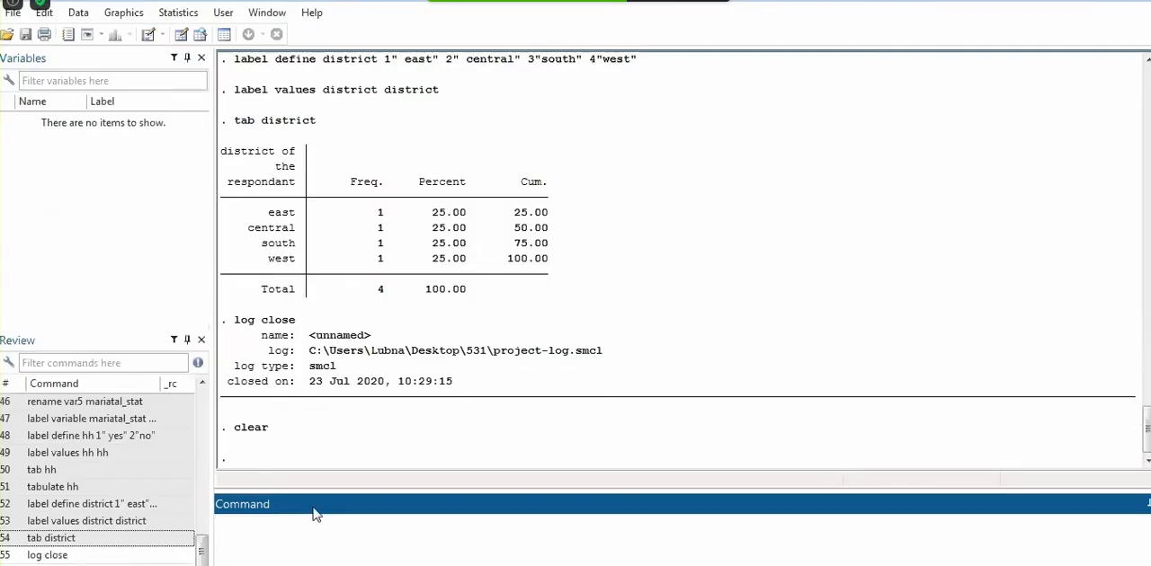
Load the data-project dataset from the 531 folder through the data editor and return to the main Stata window
click(182, 37)
click(7, 36)
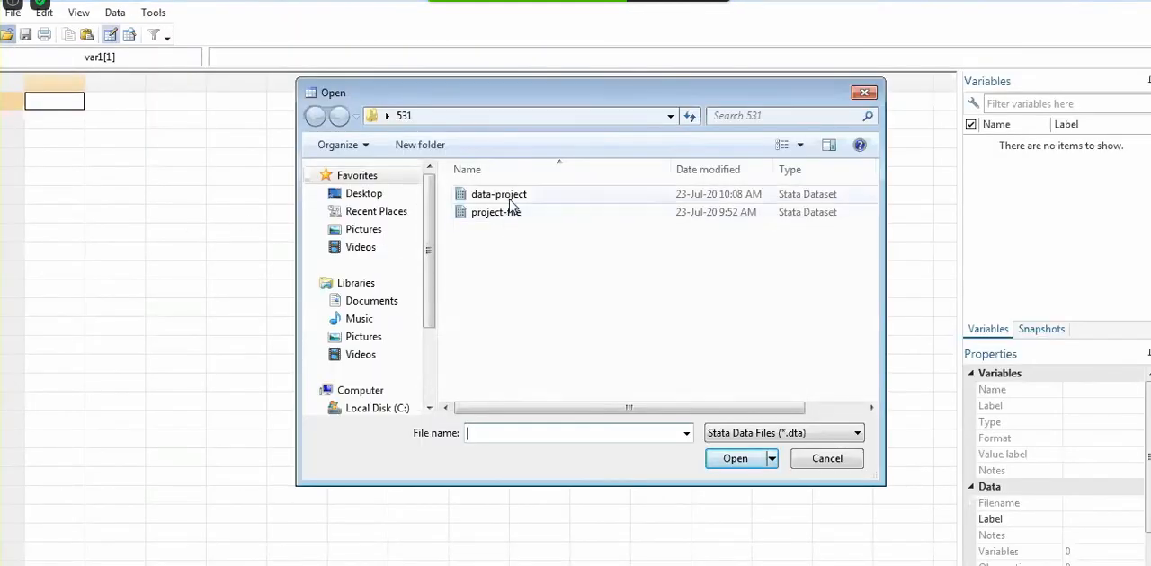
double_click(509, 196)
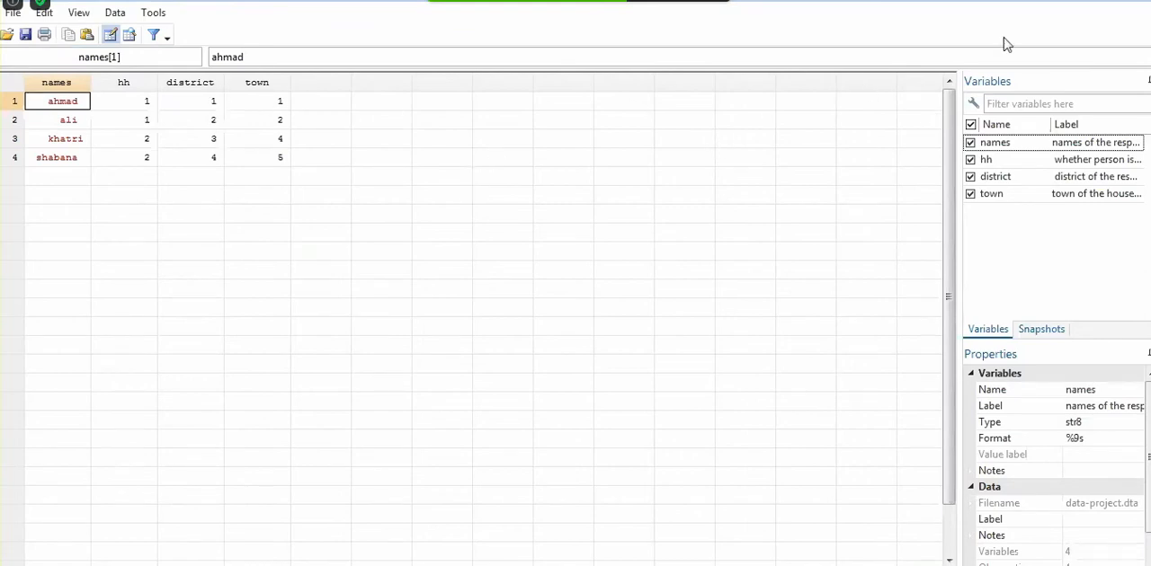
click(1097, 2)
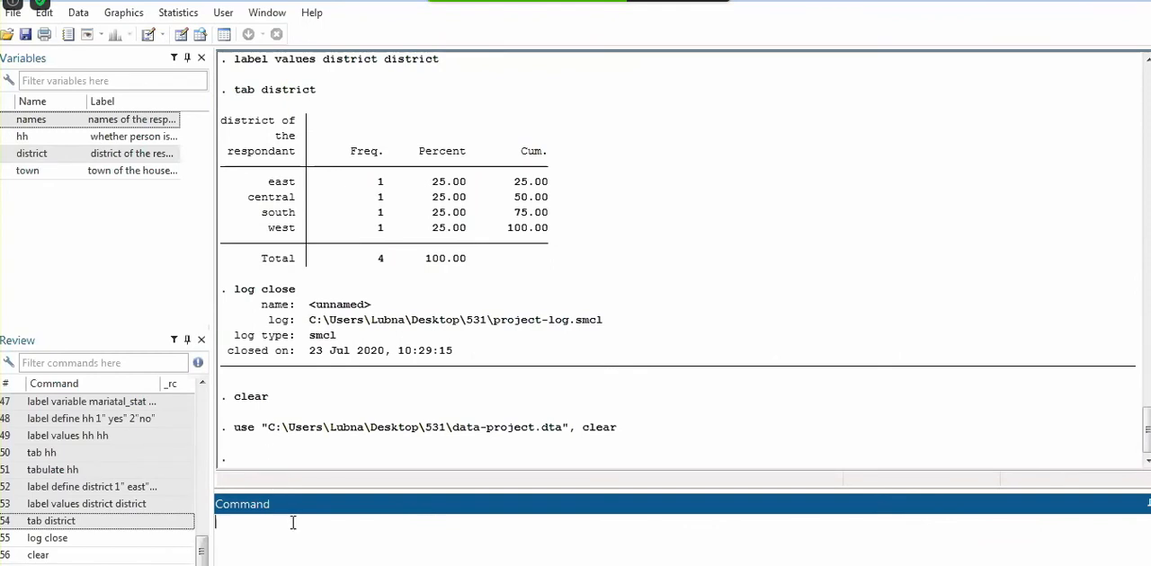
Try to define a value label named district with 1 as east, 2 as central, 3 as south and 4 as west
text(label define district 1" east' 2")
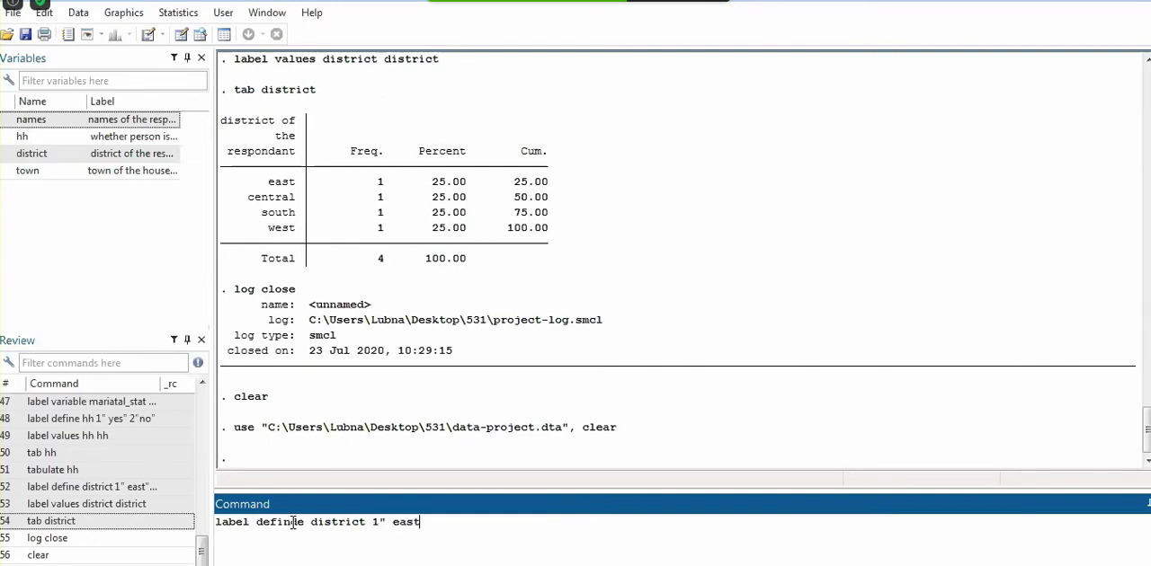
key(BackSpace)
text(' 2" central" 3" west")
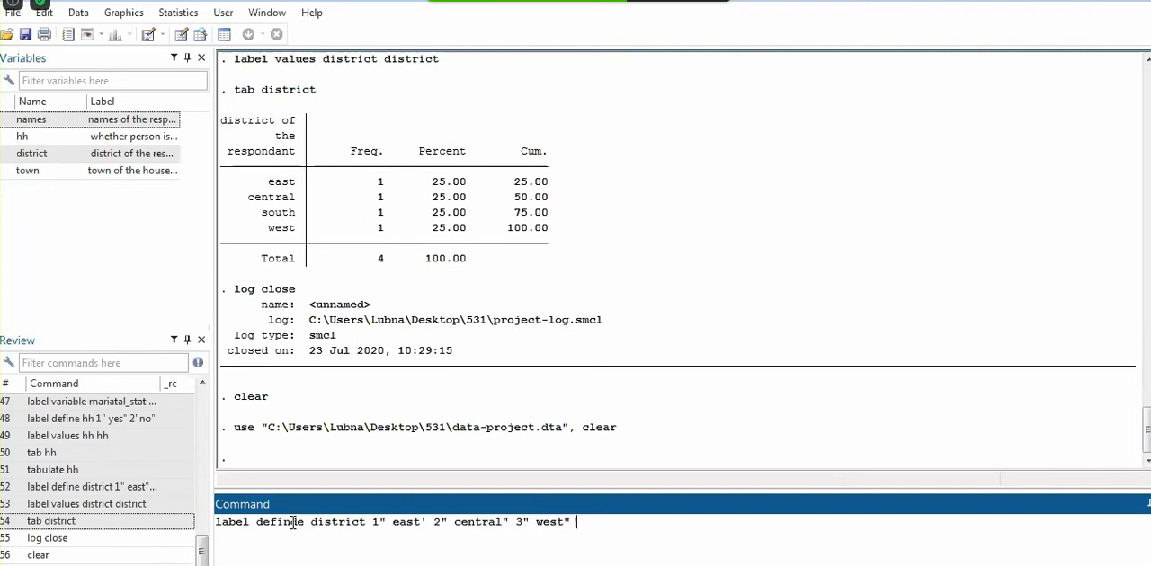
key(BackSpace)
key(BackSpace)
key(BackSpace)
key(BackSpace)
key(BackSpace)
key(BackSpace)
text(o)
key(BackSpace)
text(south" 4" west")
key(Return)
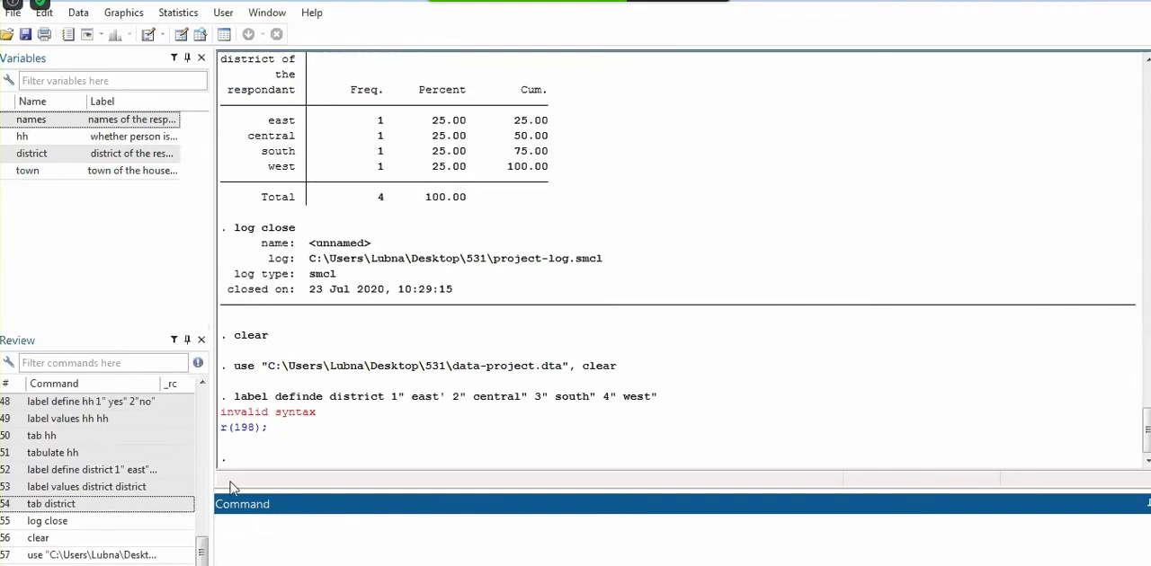
Recall the district label command, correct the spelling of define and the closing double quote after east, and run it again
click(99, 564)
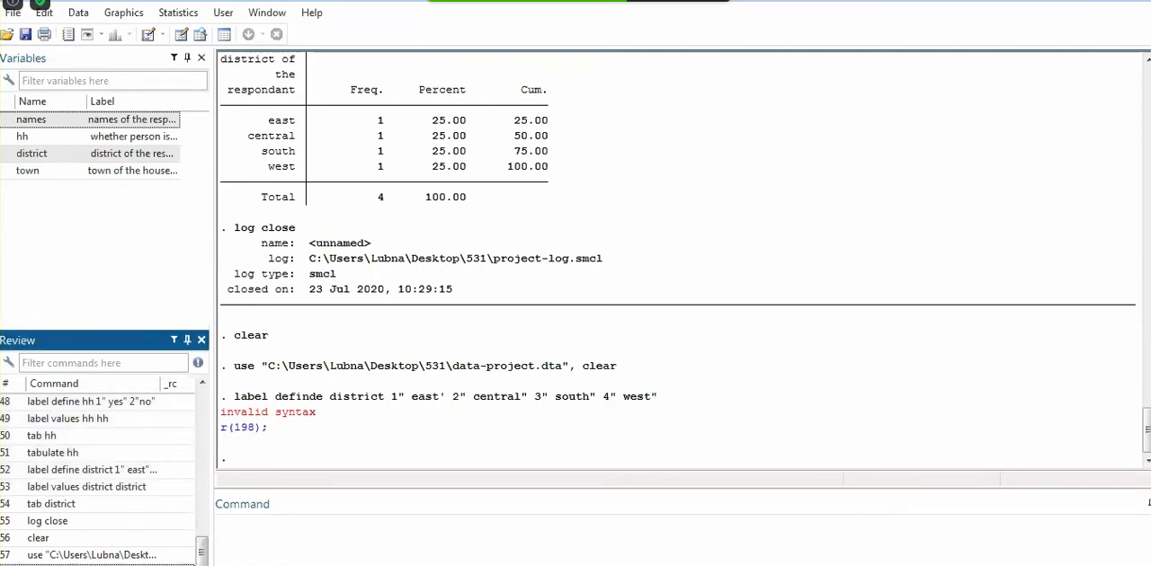
click(90, 565)
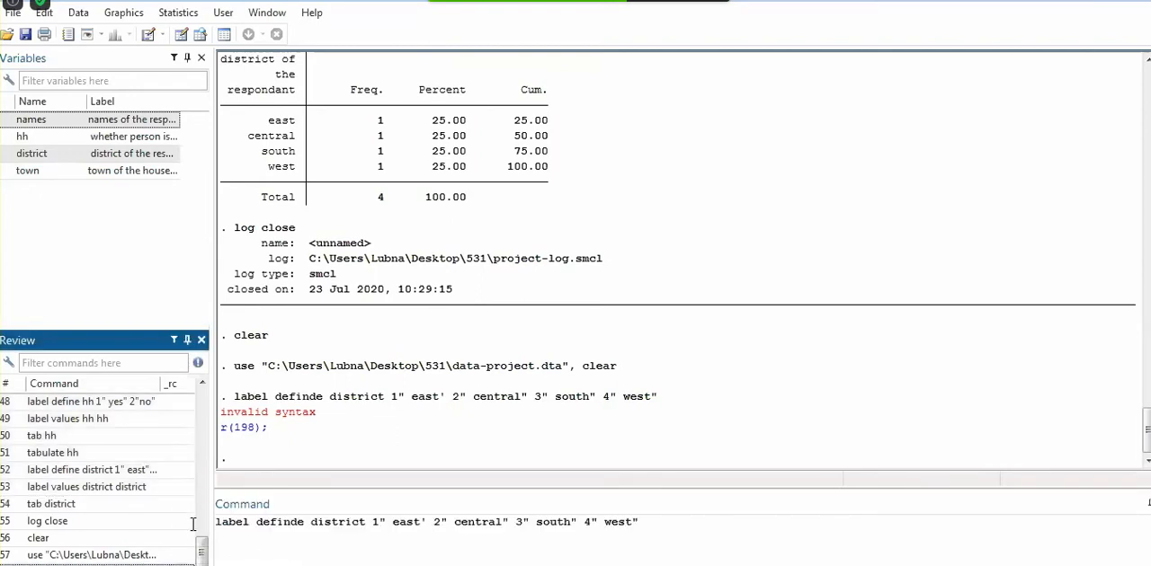
click(292, 522)
key(BackSpace)
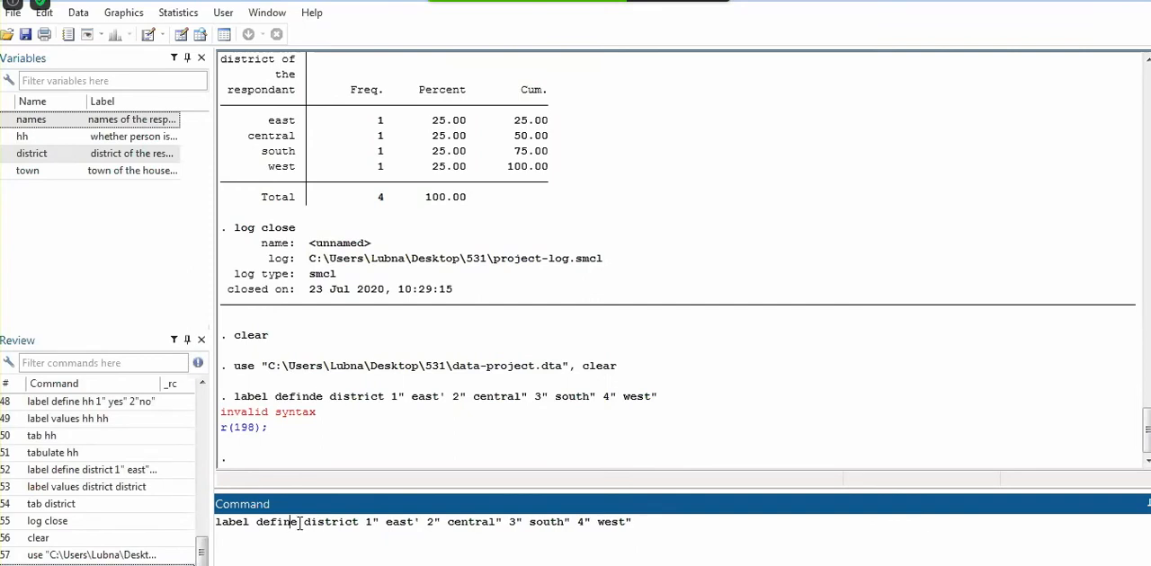
key(Return)
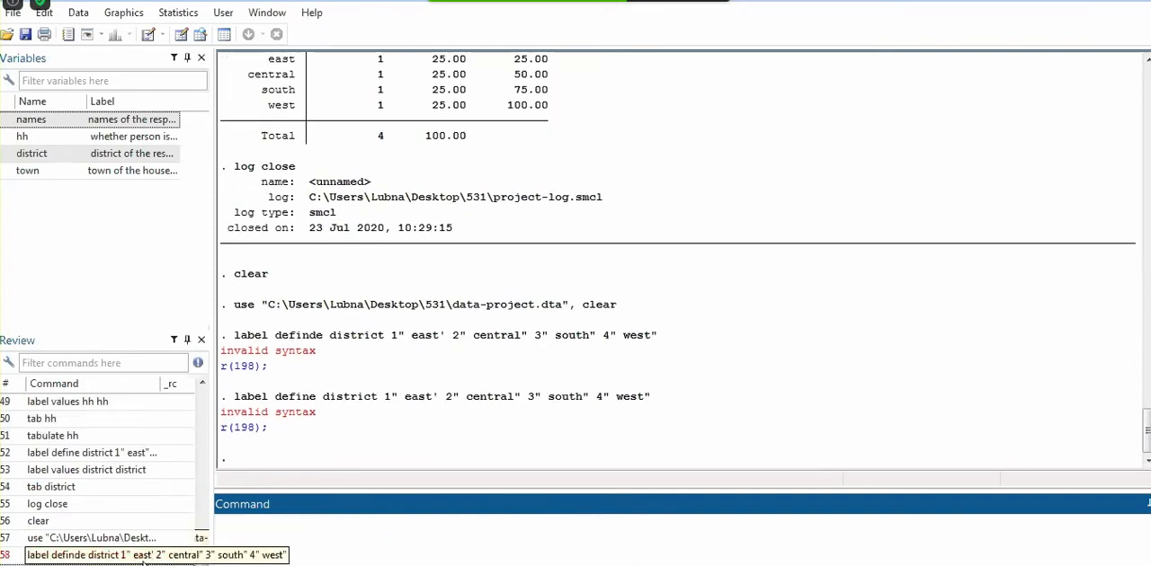
click(90, 564)
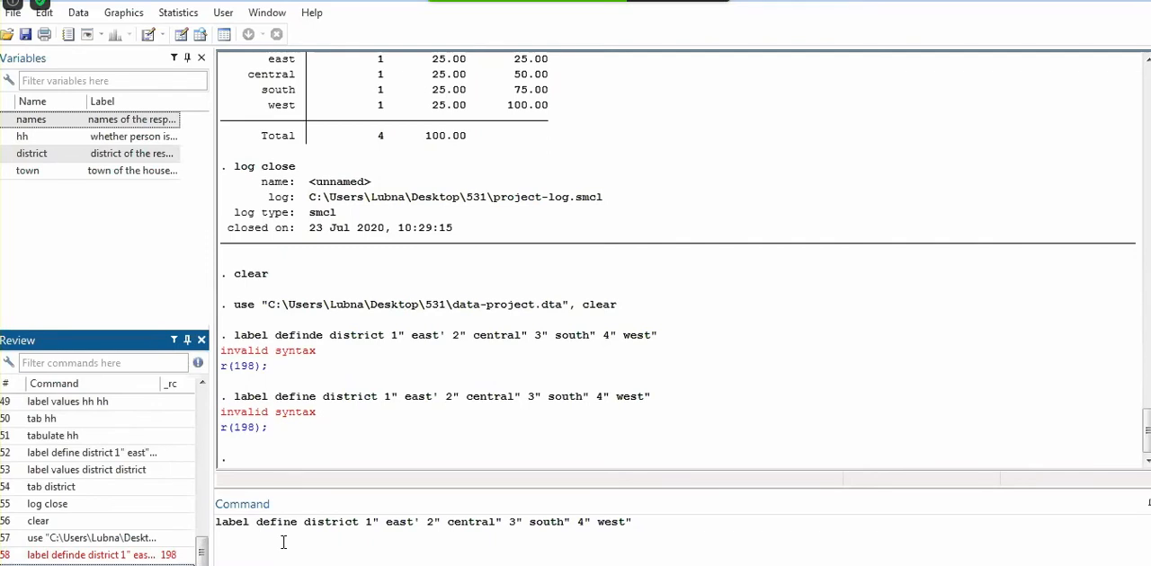
click(418, 521)
key(BackSpace)
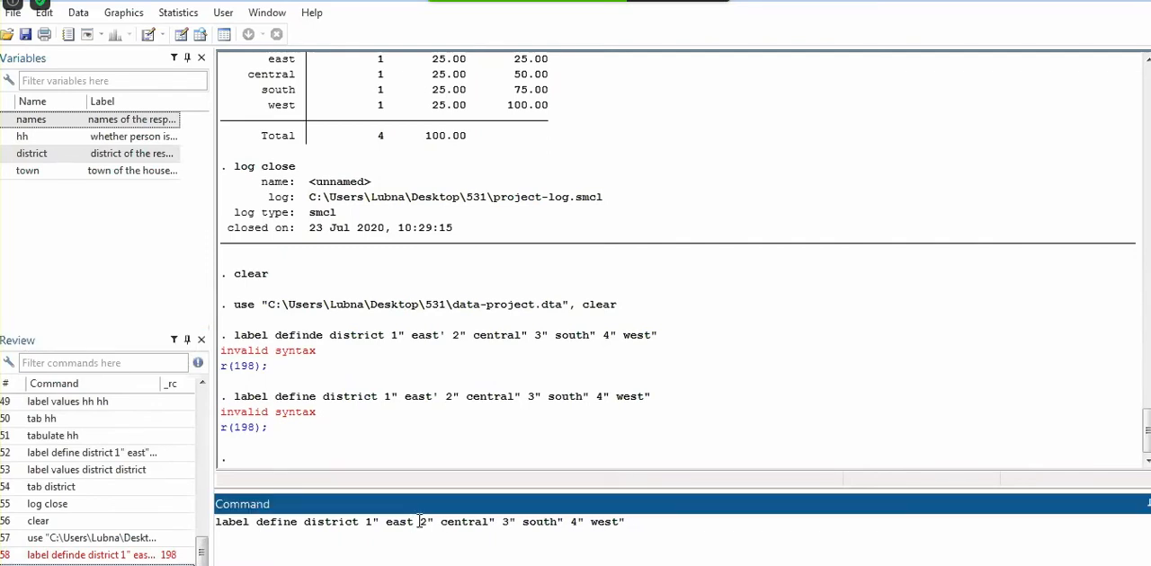
text(")
key(Return)
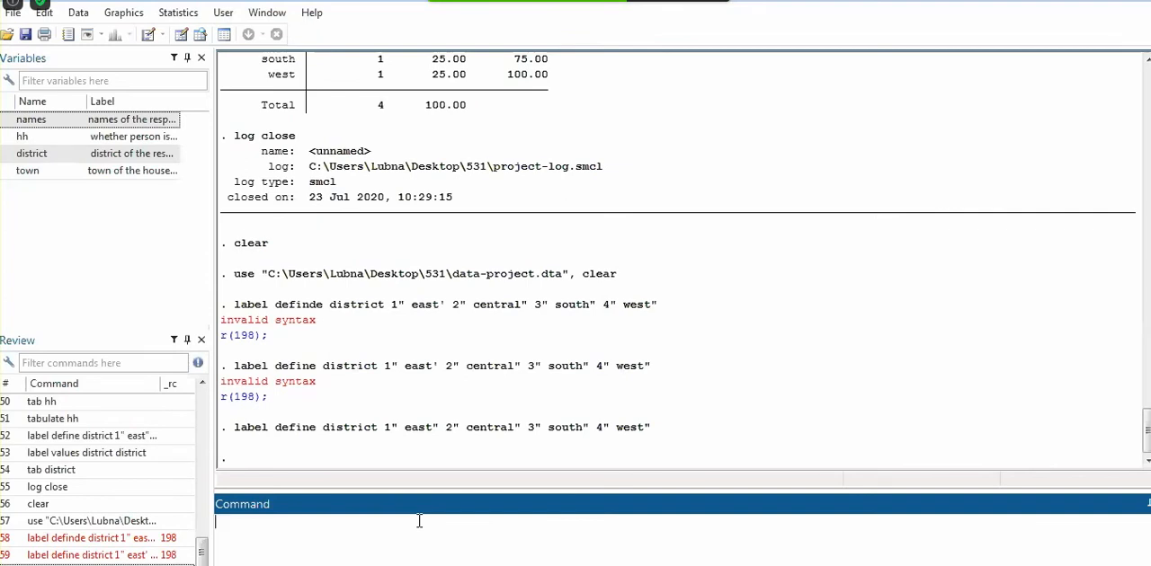
Check the variables in the data editor and attach the district value label to the district variable with label values
text(label values)
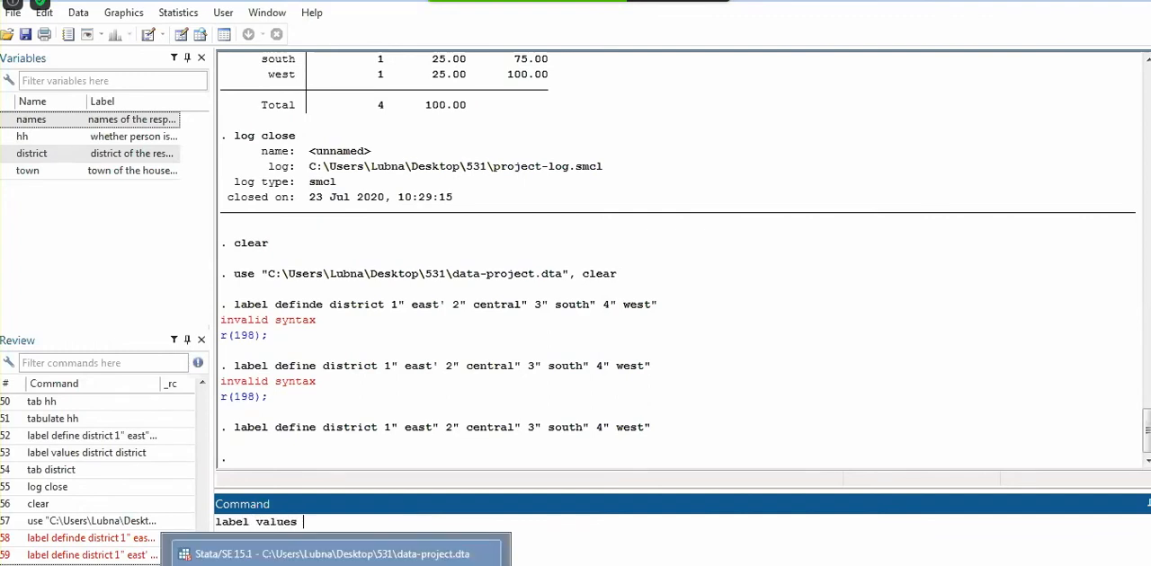
click(336, 565)
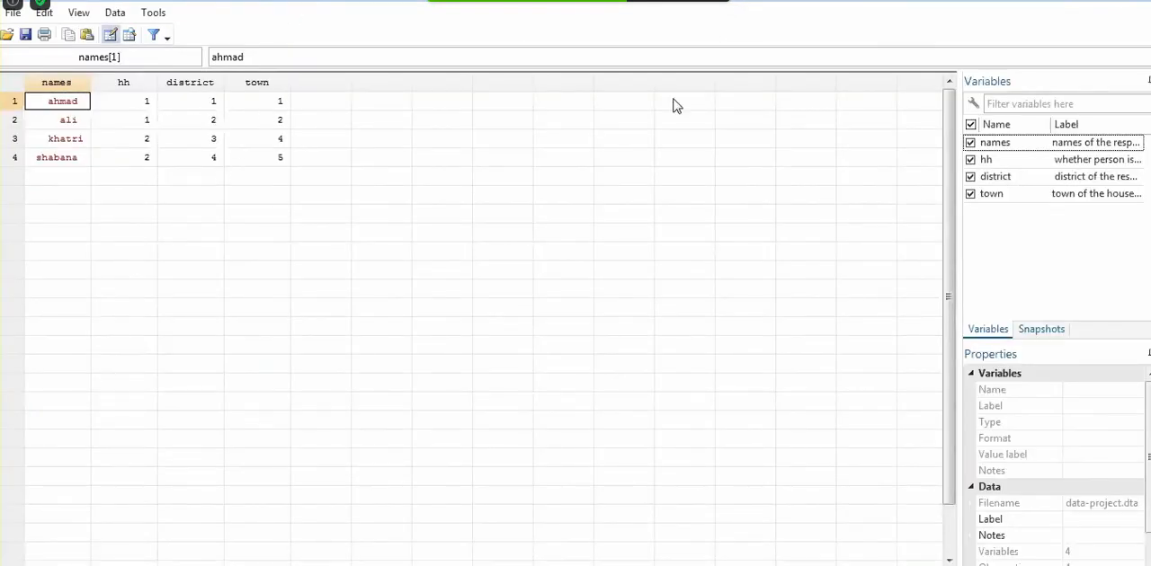
click(1095, 2)
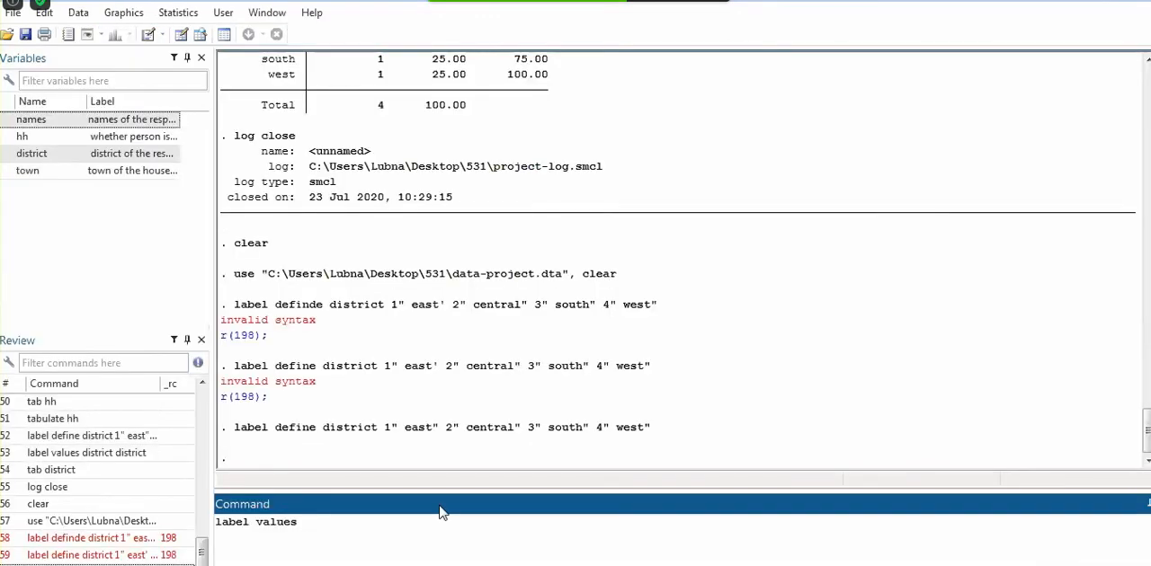
text(dis)
text(t district)
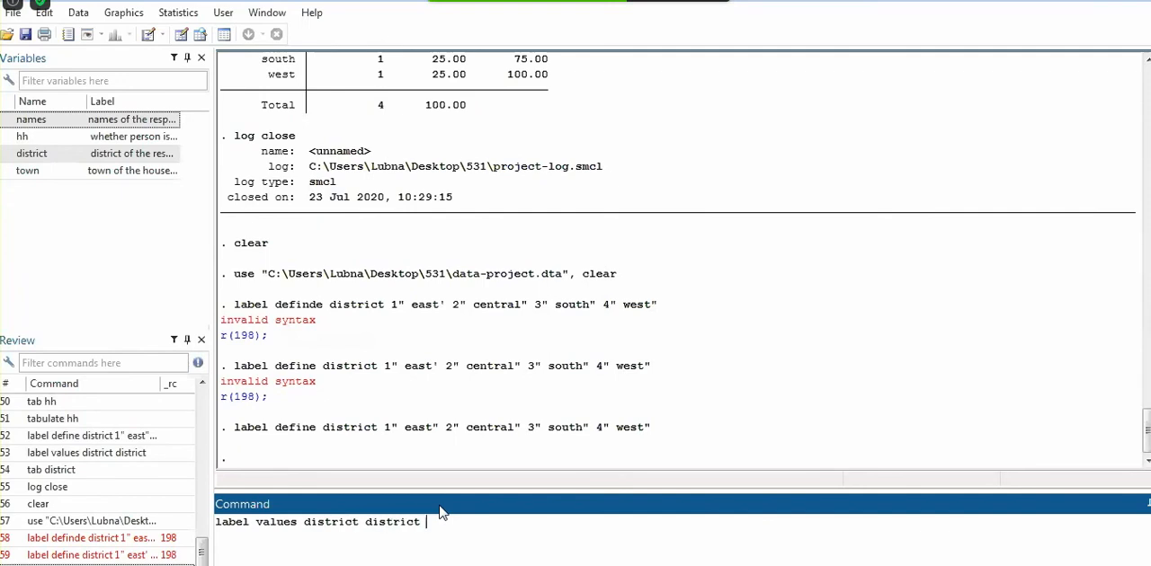
key(Return)
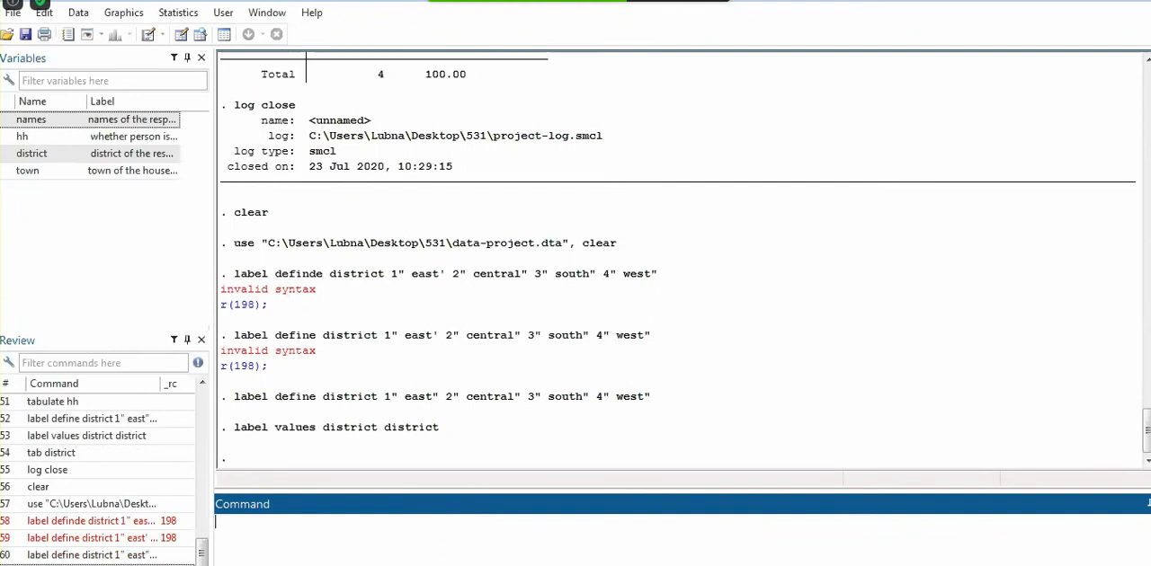
Save the labelled dataset from the data editor over the existing data-project.dta and return to the main Stata window
click(338, 565)
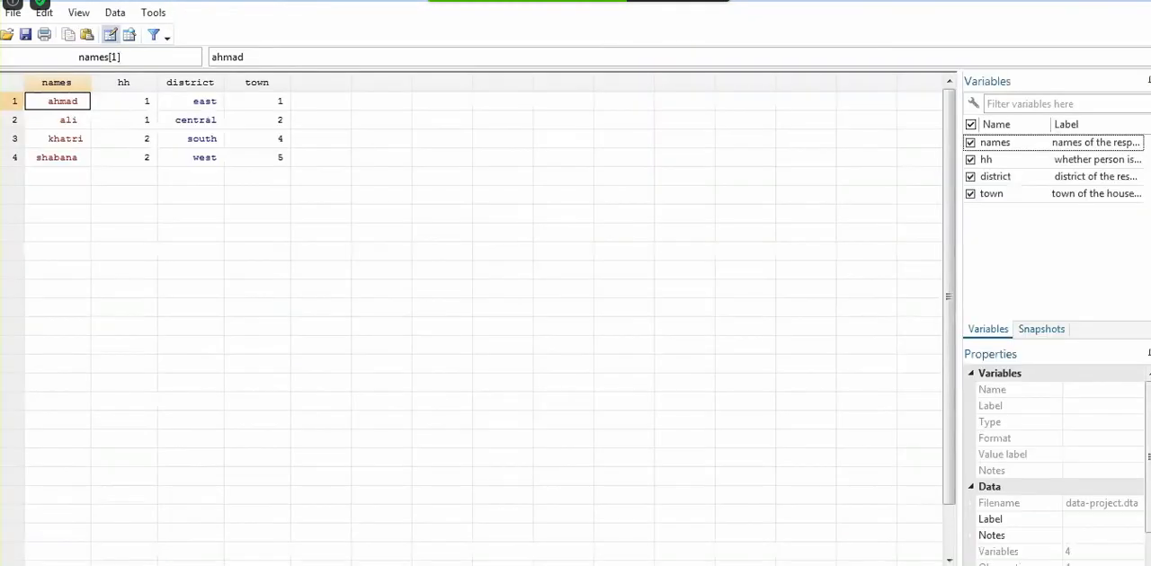
click(27, 35)
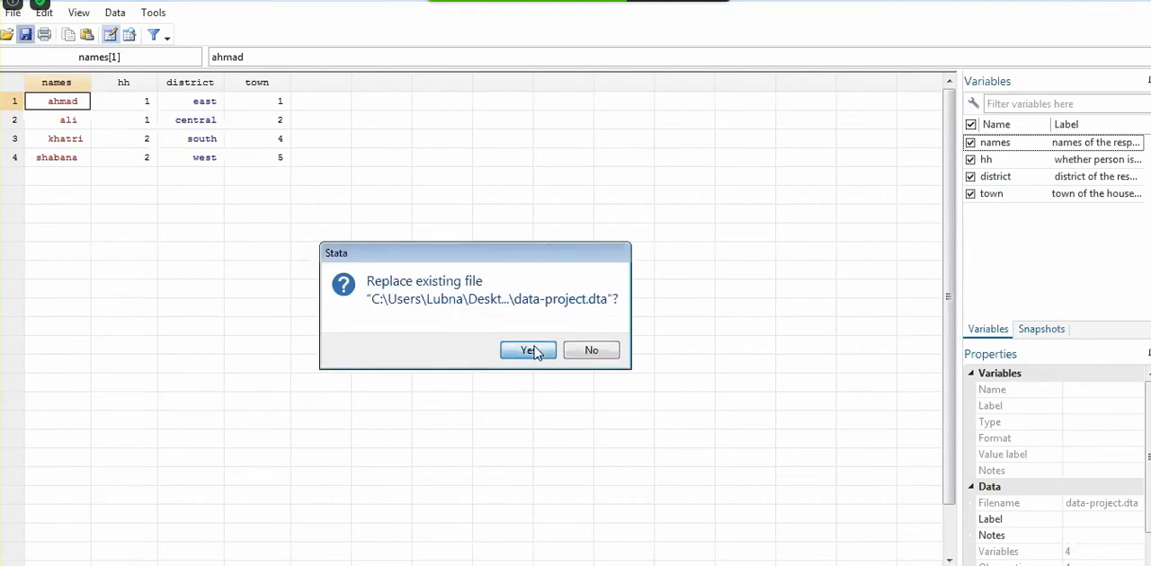
click(529, 350)
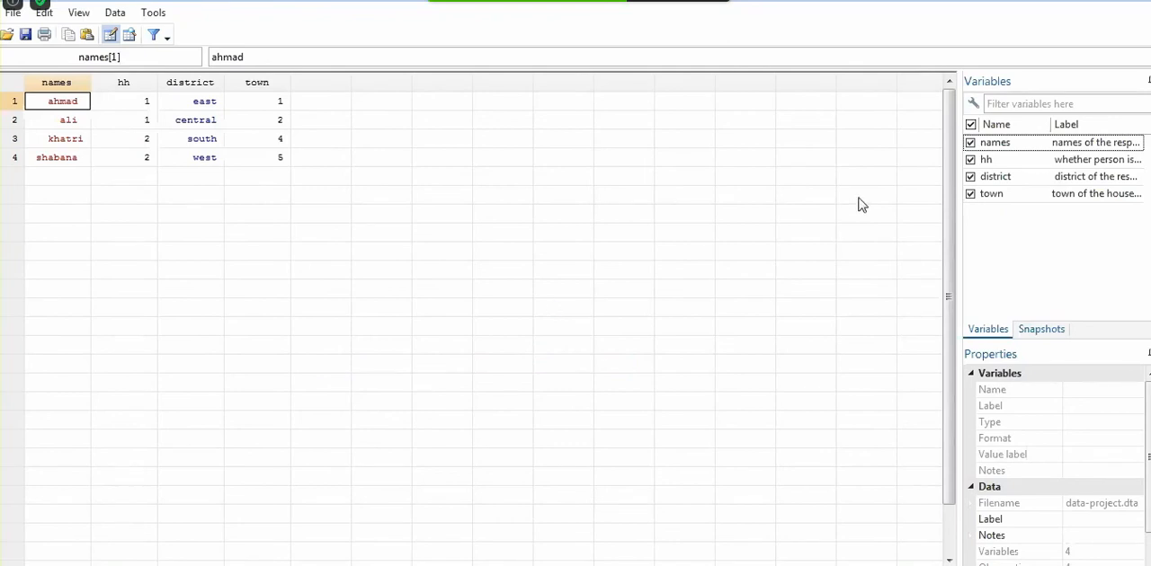
click(1090, 1)
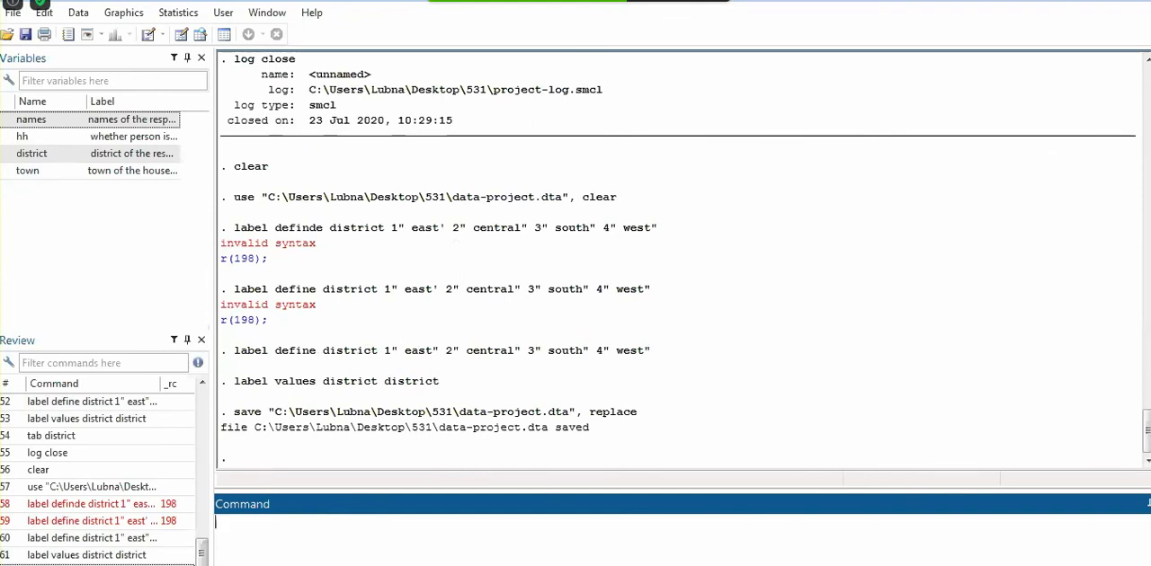
Tabulate the district variable in Stata with the tab command
key(alt+Tab)
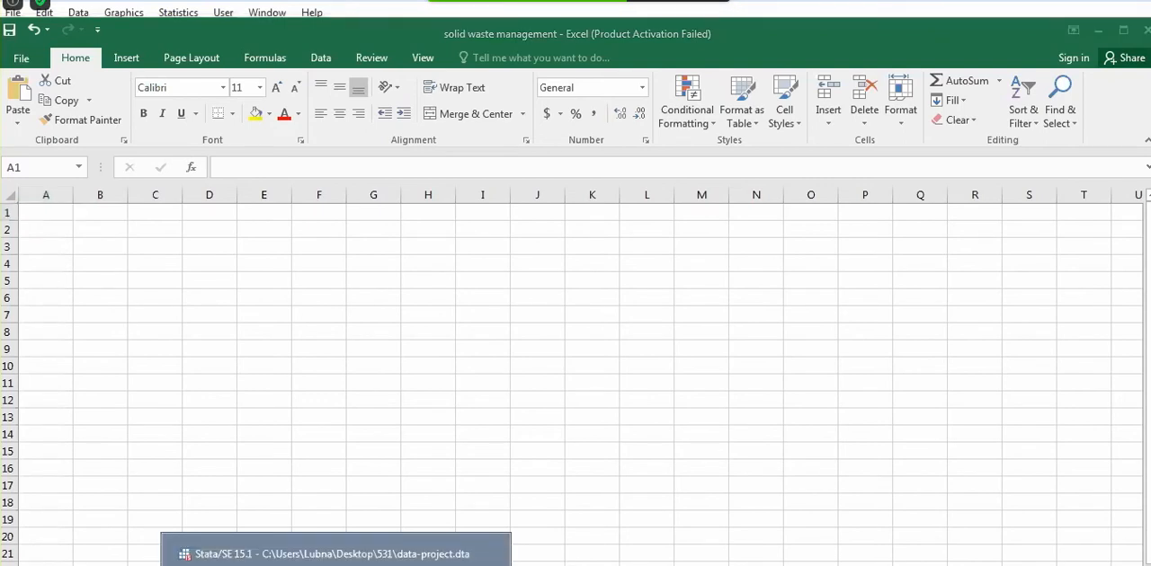
click(343, 548)
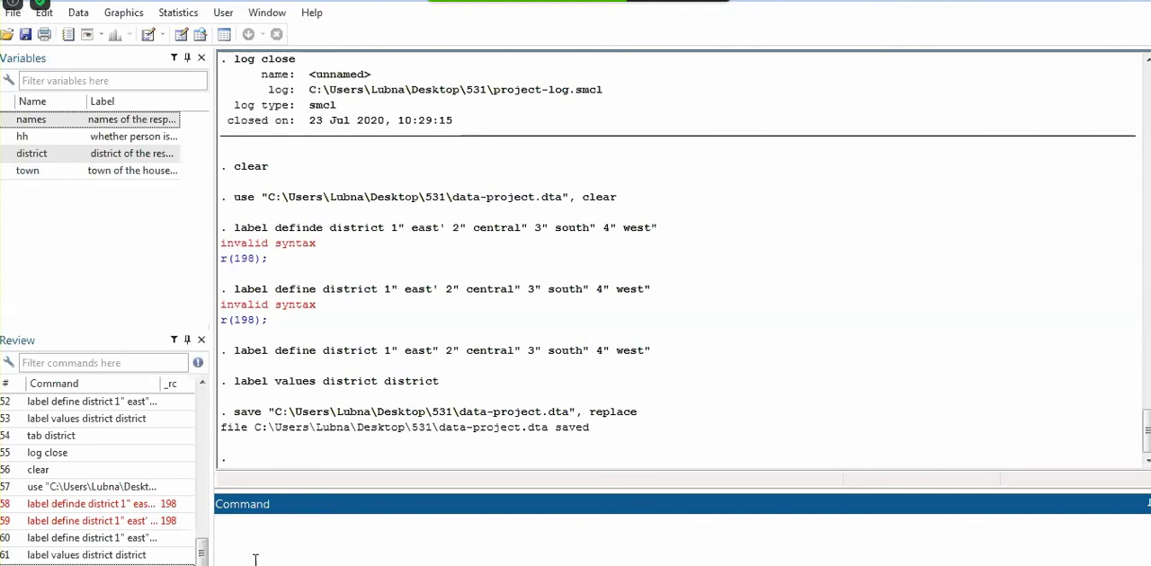
text(tab)
click(51, 160)
double_click(52, 164)
key(Return)
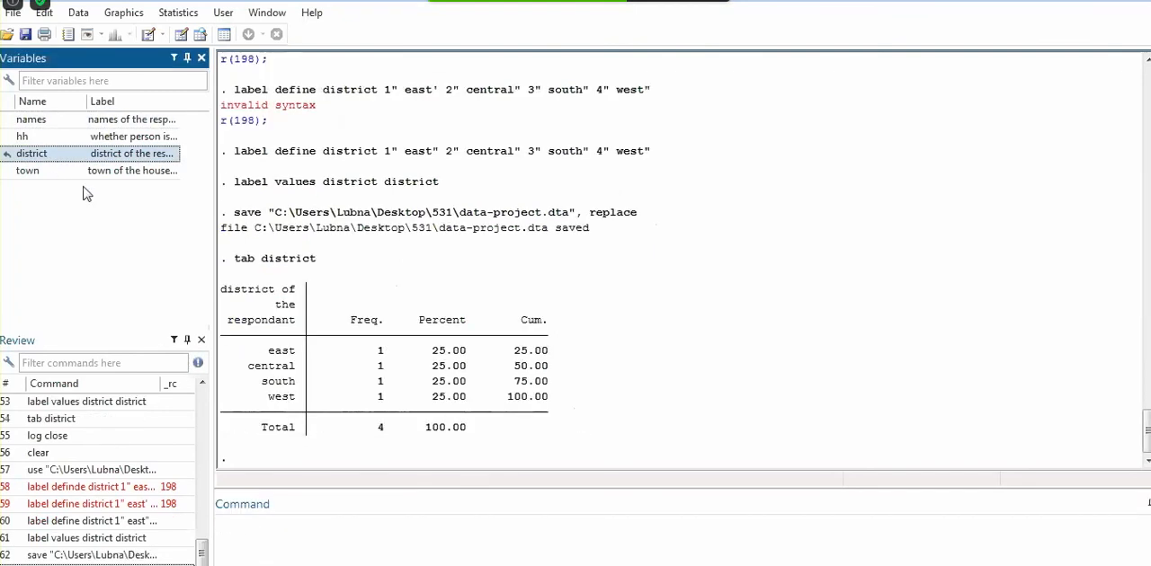
Produce a frequency table of the town variable with the tab command
click(270, 559)
text(ta)
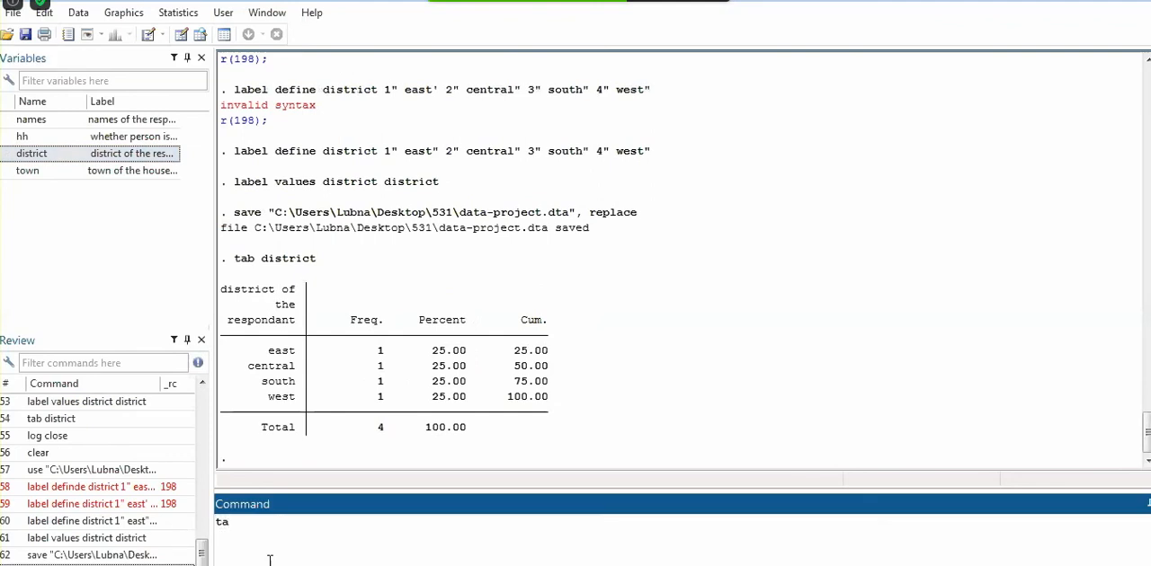
text(b)
double_click(76, 171)
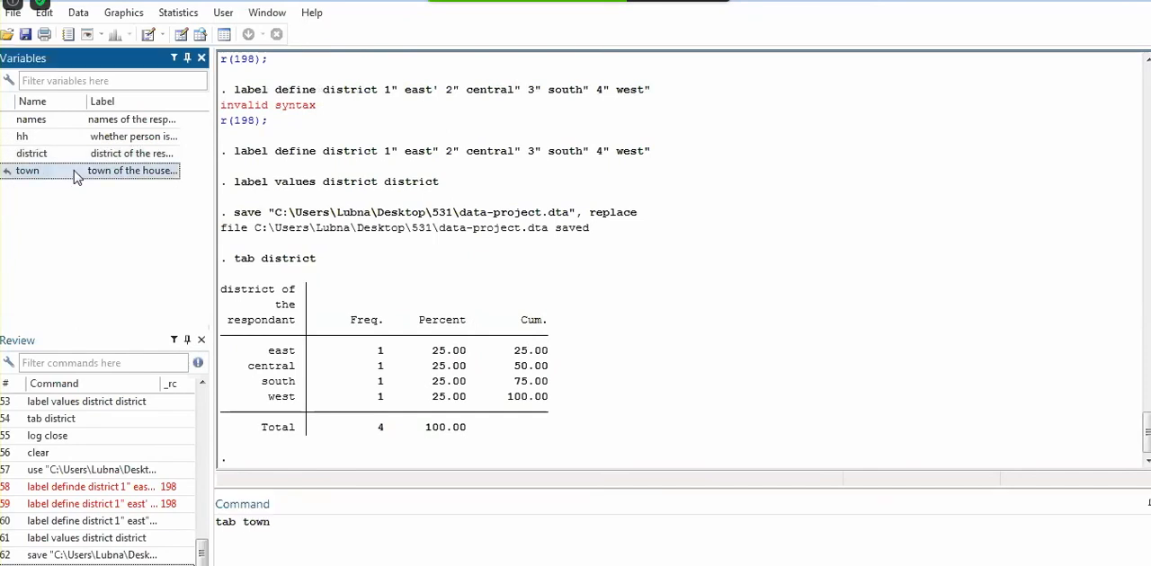
key(Return)
click(291, 471)
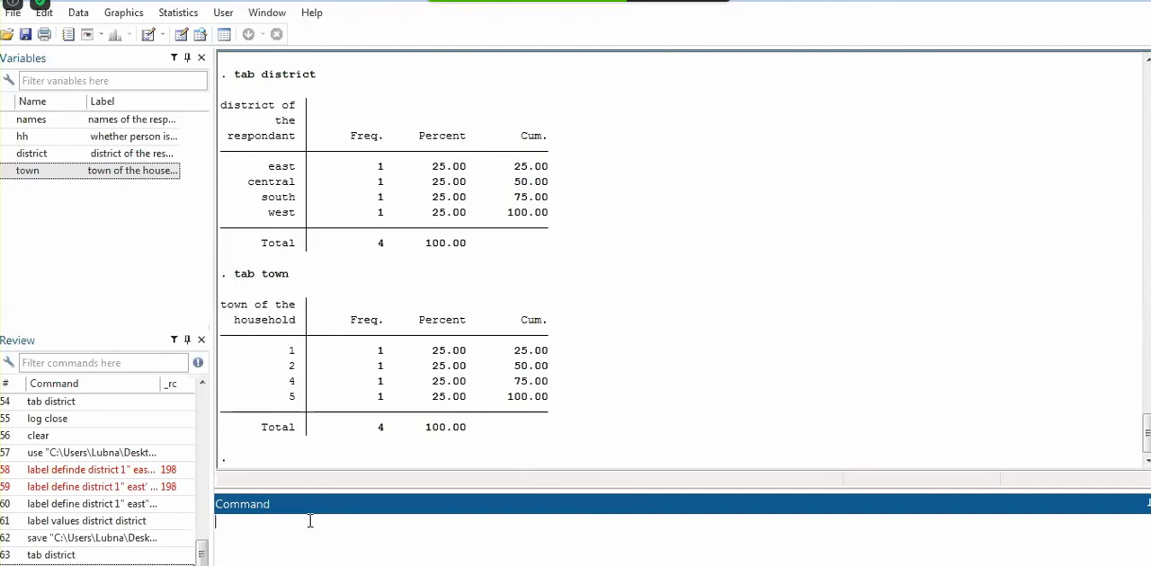
key(alt+u)
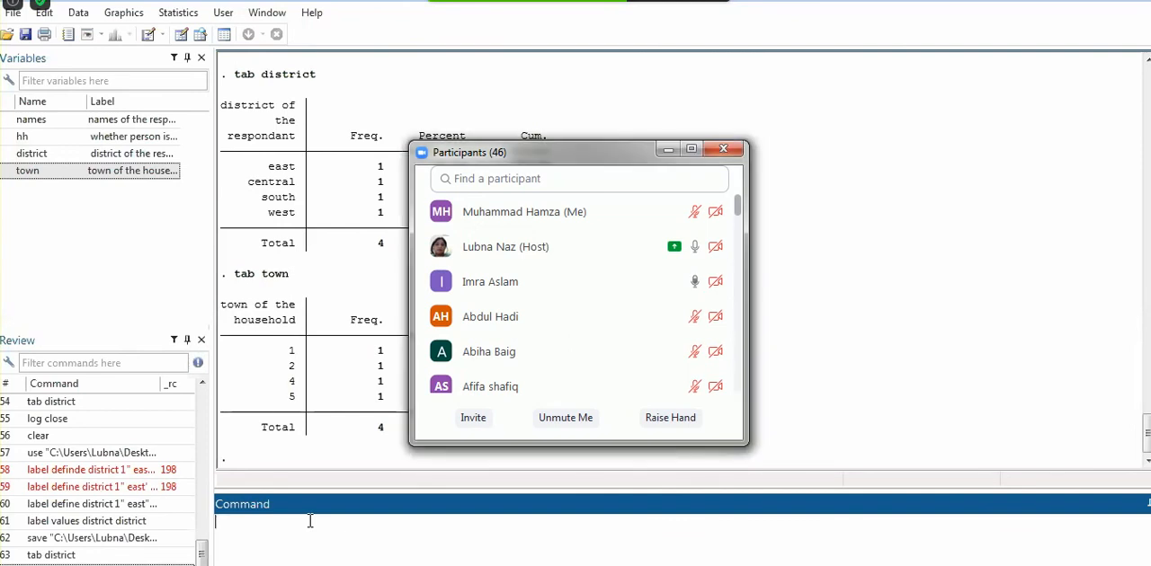
mouse_move(635, 212)
click(668, 151)
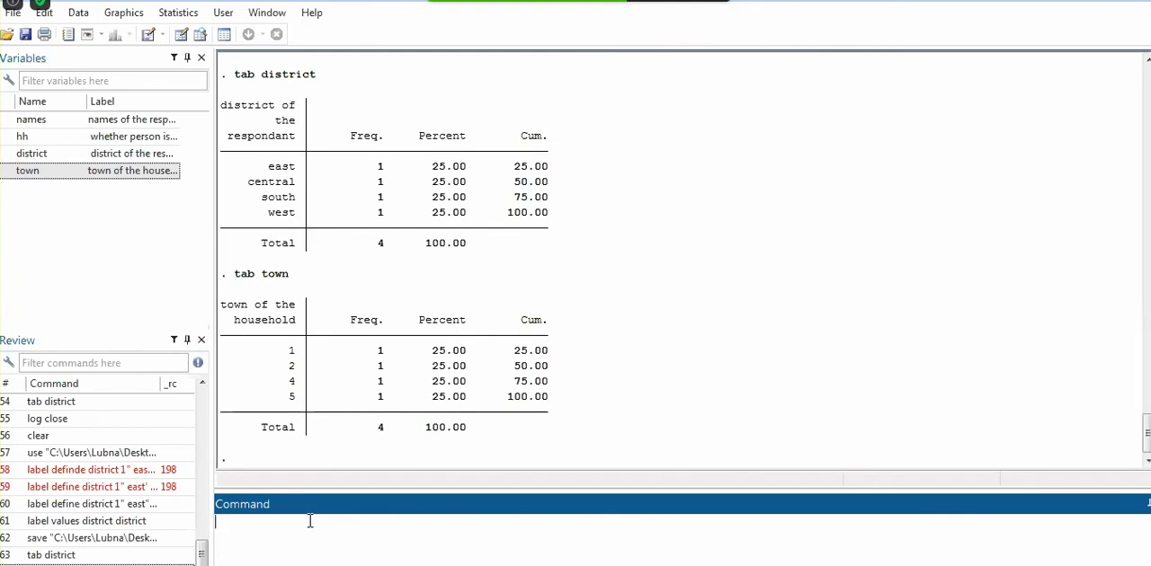
click(674, 378)
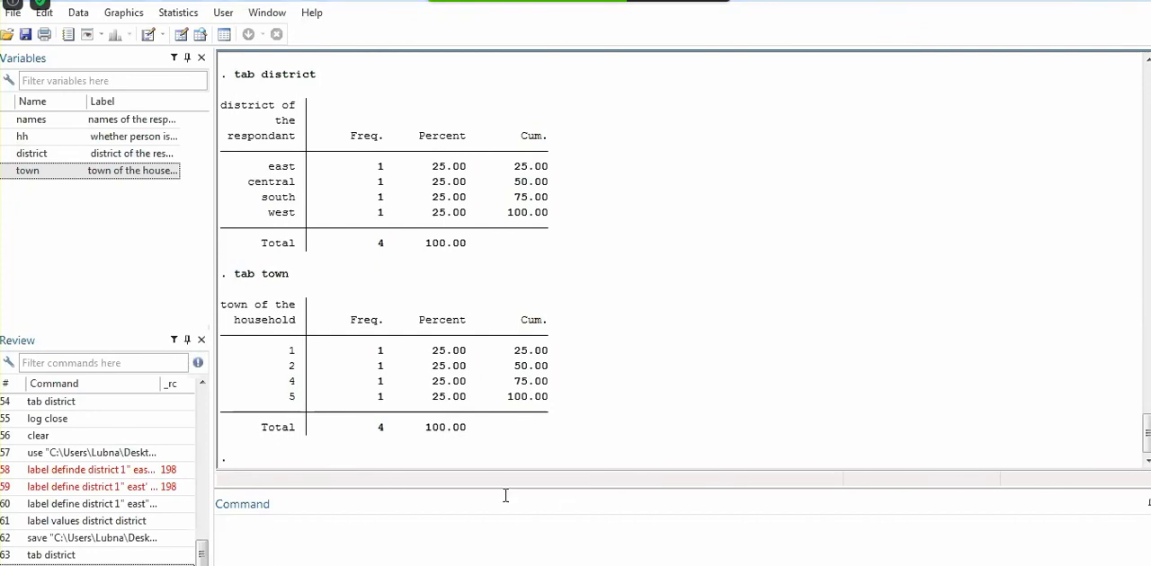
click(244, 552)
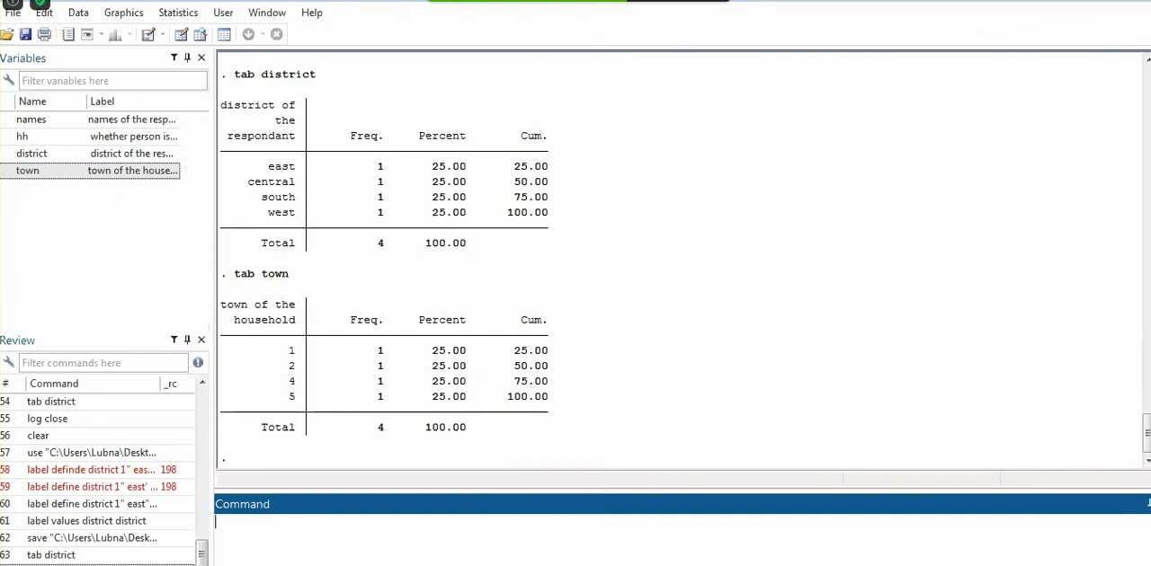
click(442, 560)
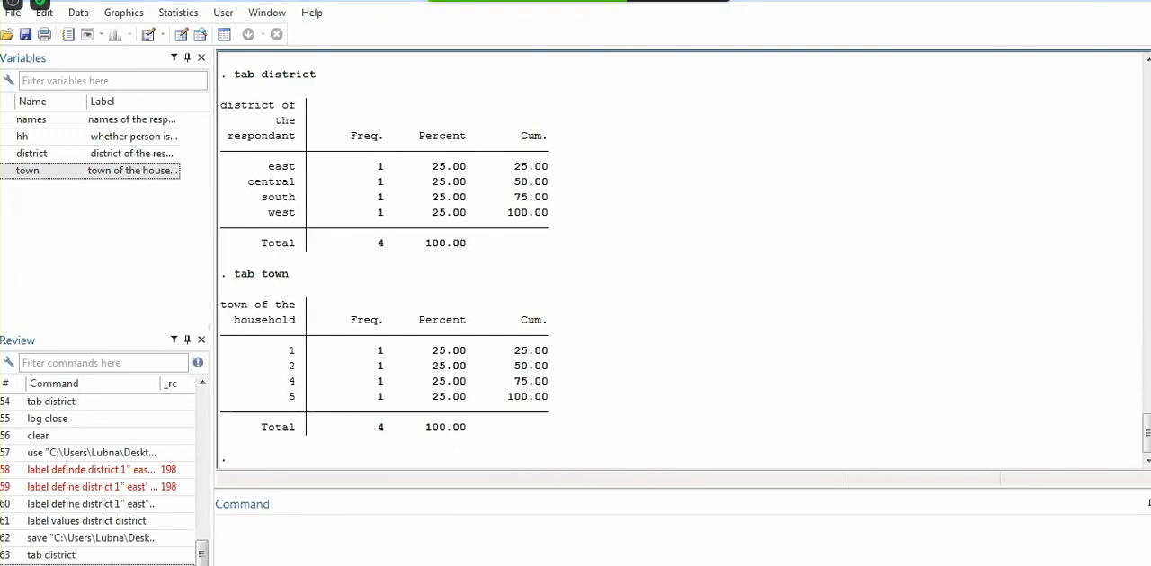